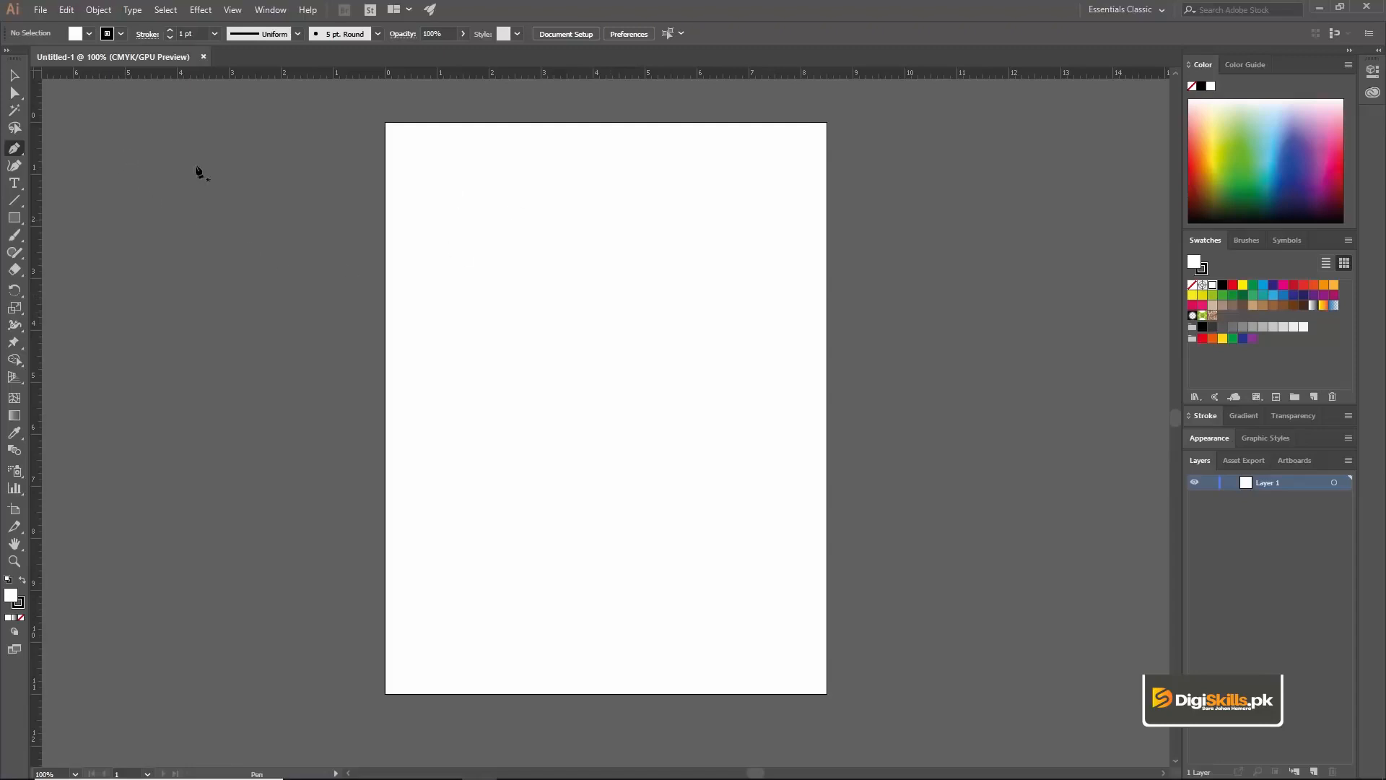
Step: Change the toolbox to a two-column layout and float it beside the artboard
{"action": "left_click", "coordinate": [7, 51]}
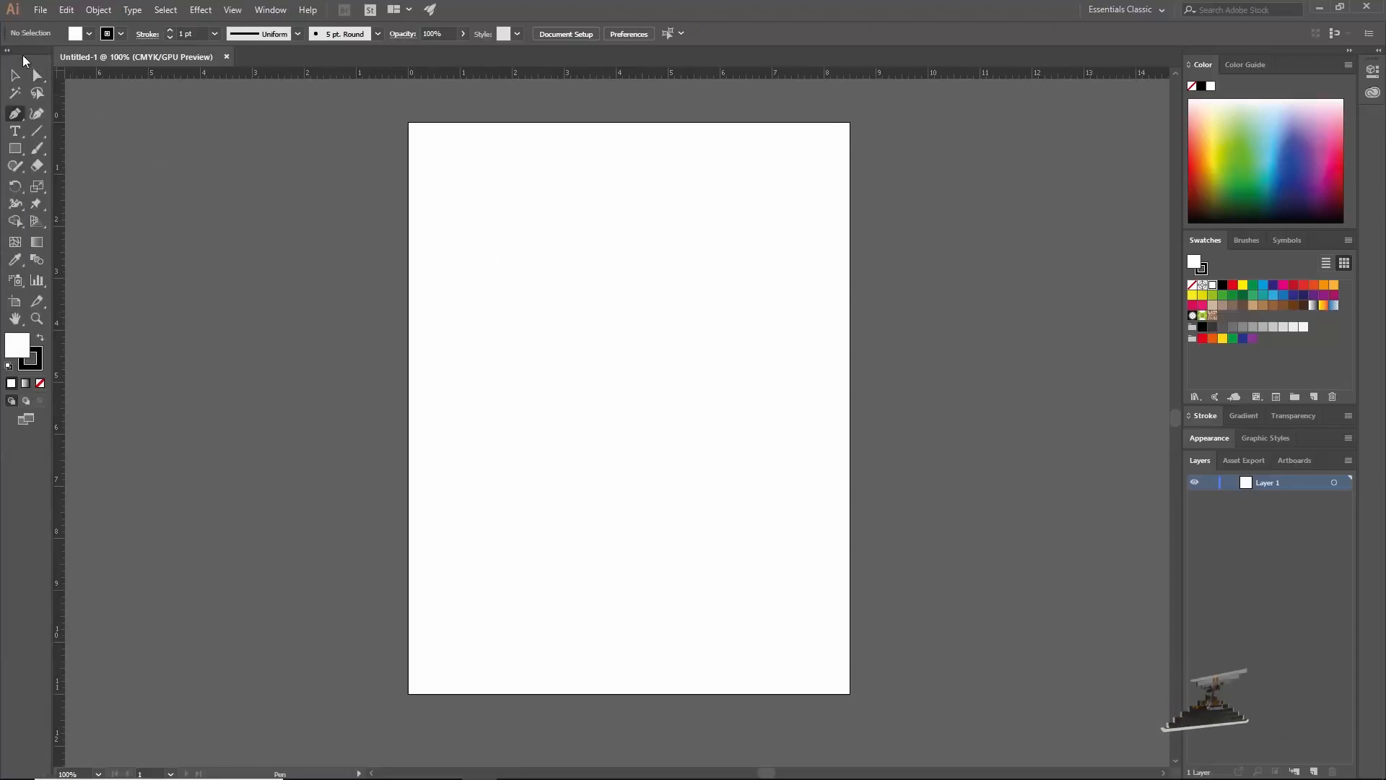
{"action": "left_click_drag", "start_coordinate": [29, 52], "coordinate": [103, 108]}
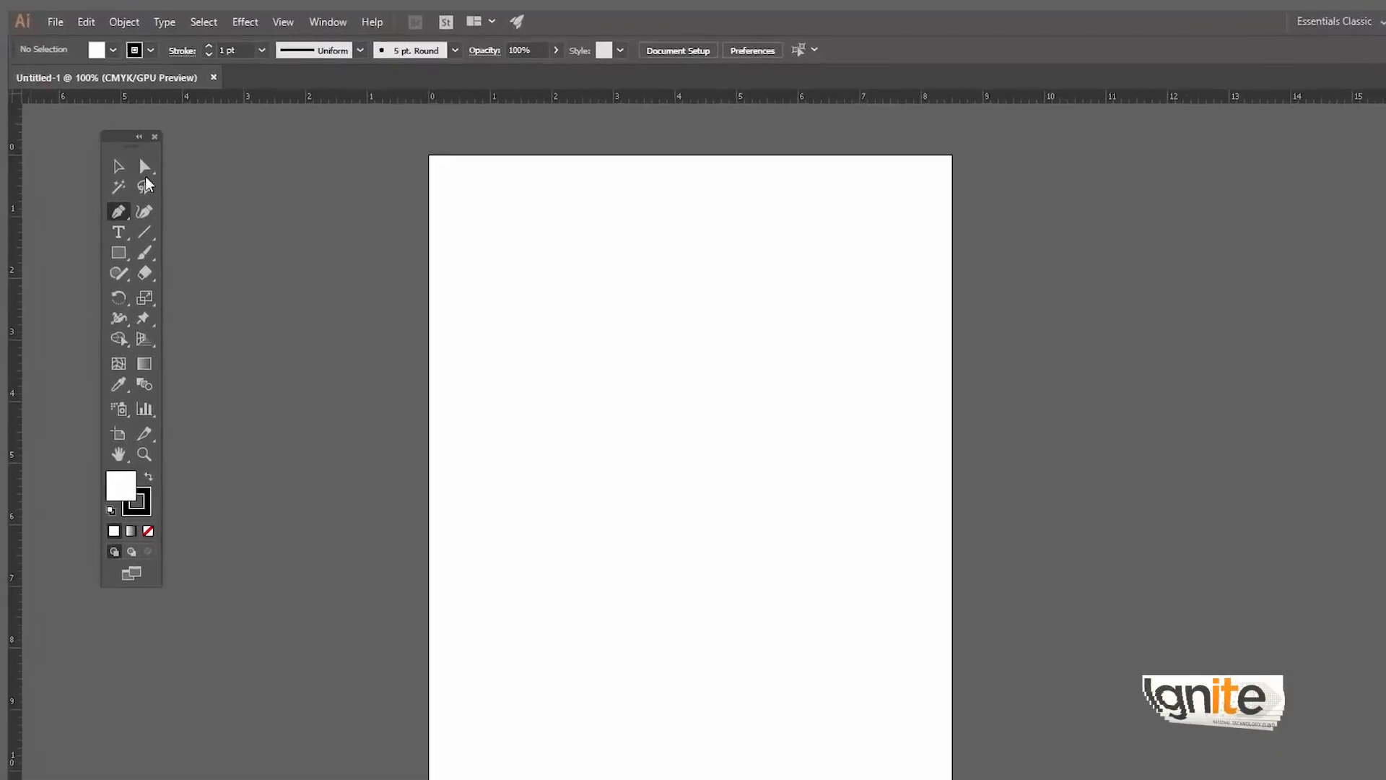
{"action": "left_click_drag", "start_coordinate": [132, 162], "coordinate": [94, 161]}
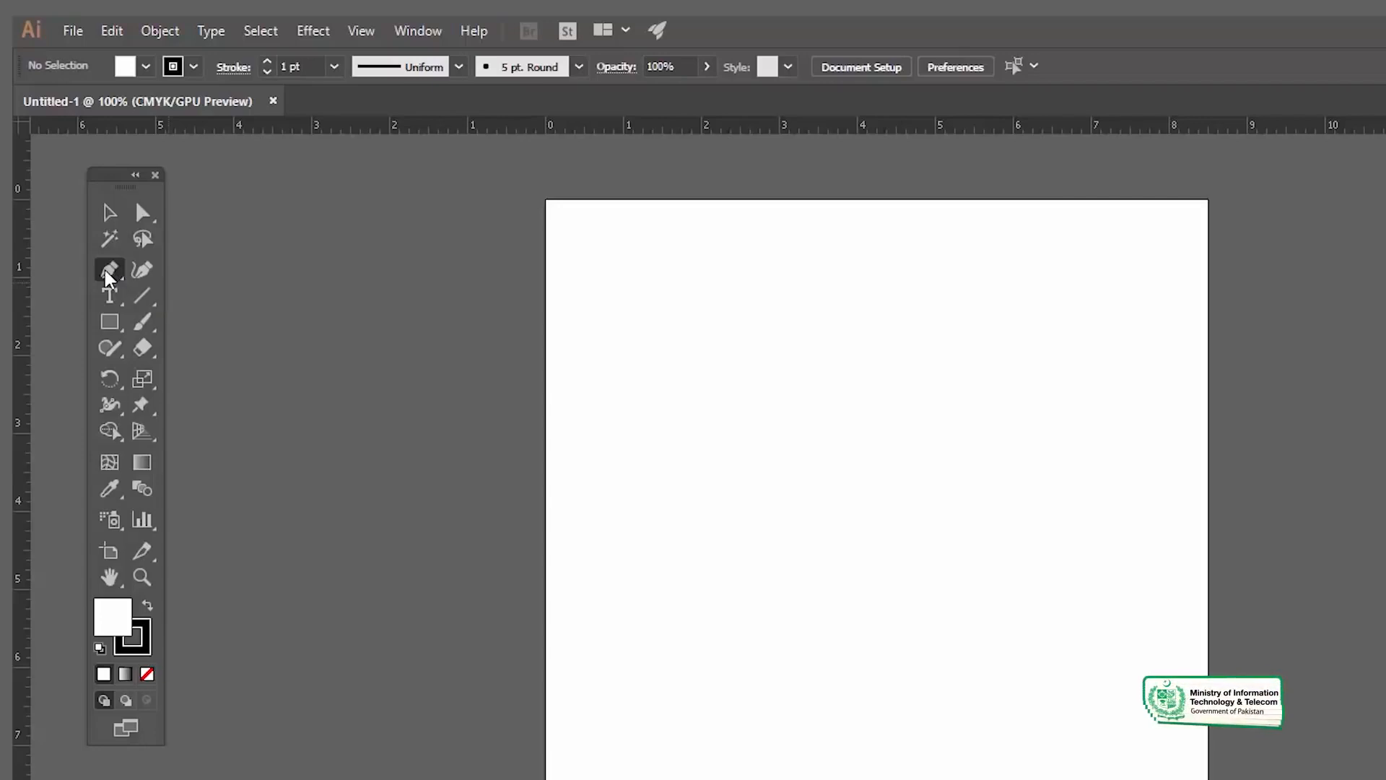
Step: Choose the Pen Tool from its tool group and zoom the artboard in to 200%
{"action": "left_click", "coordinate": [109, 273]}
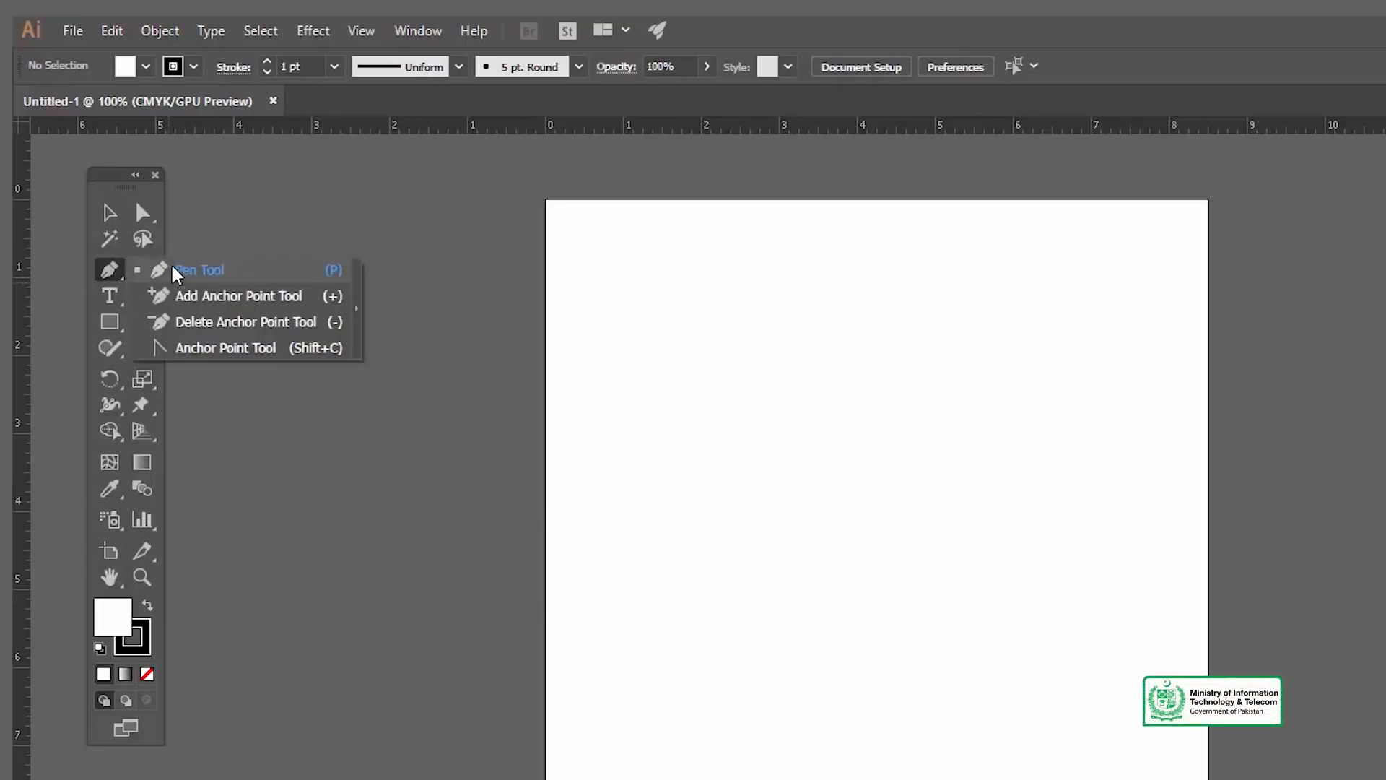
{"action": "left_click", "coordinate": [114, 273]}
{"action": "mouse_move", "coordinate": [742, 564]}
{"action": "left_mouse_down"}
{"action": "mouse_move", "coordinate": [715, 548]}
{"action": "mouse_move", "coordinate": [739, 551]}
{"action": "left_mouse_up"}
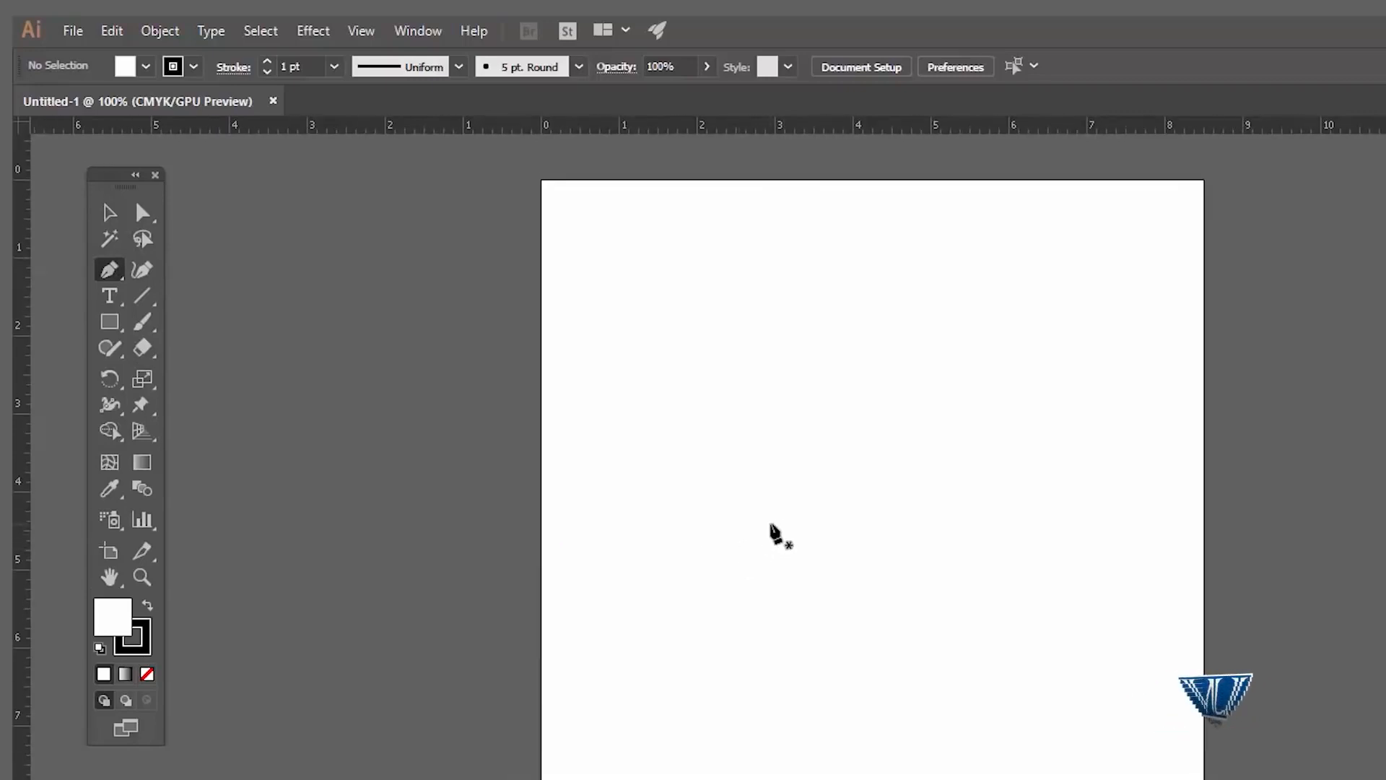
{"action": "key", "text": "z"}
{"action": "left_click", "coordinate": [867, 570]}
{"action": "left_click", "coordinate": [868, 570]}
{"action": "key", "text": "p"}
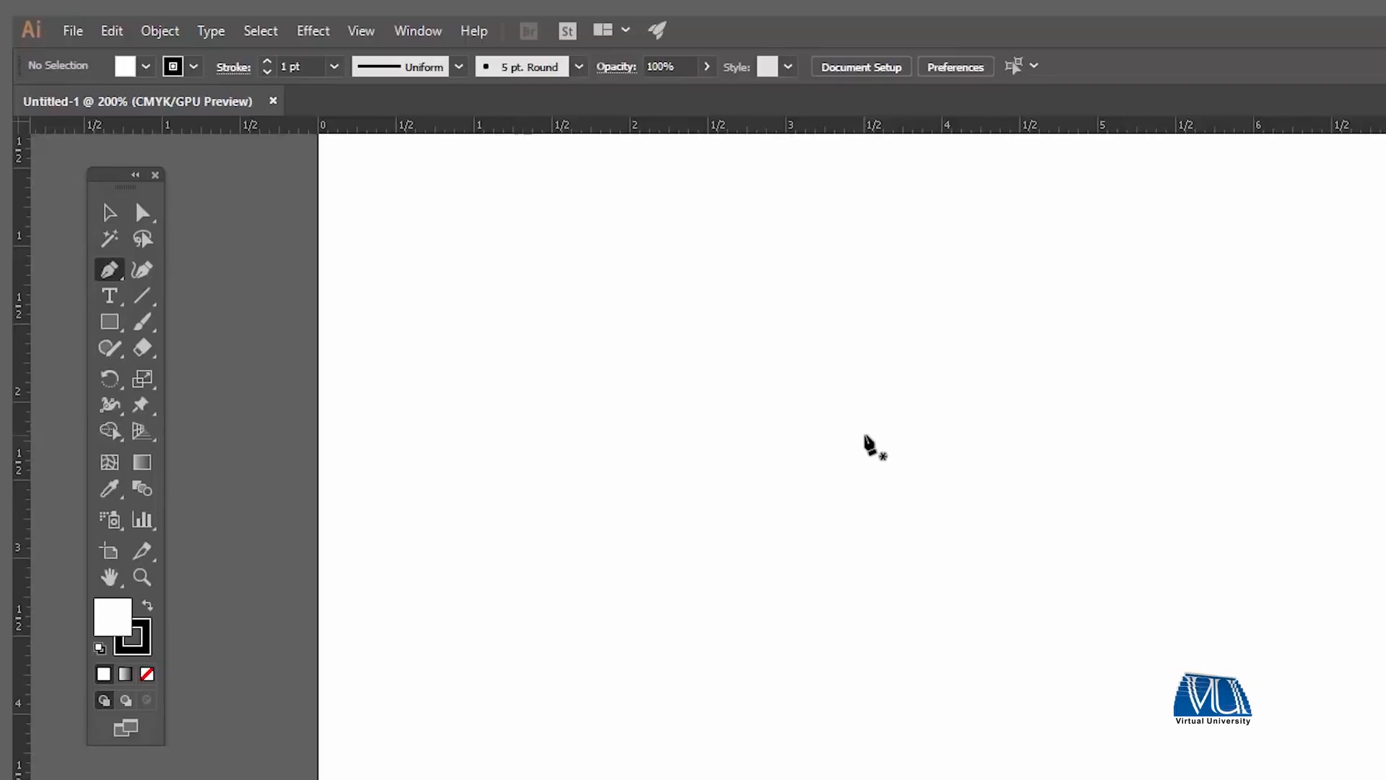
Step: Switch the Pen cursor to its precise crosshair and restore the normal pen cursor
{"action": "key", "text": "Caps_Lock"}
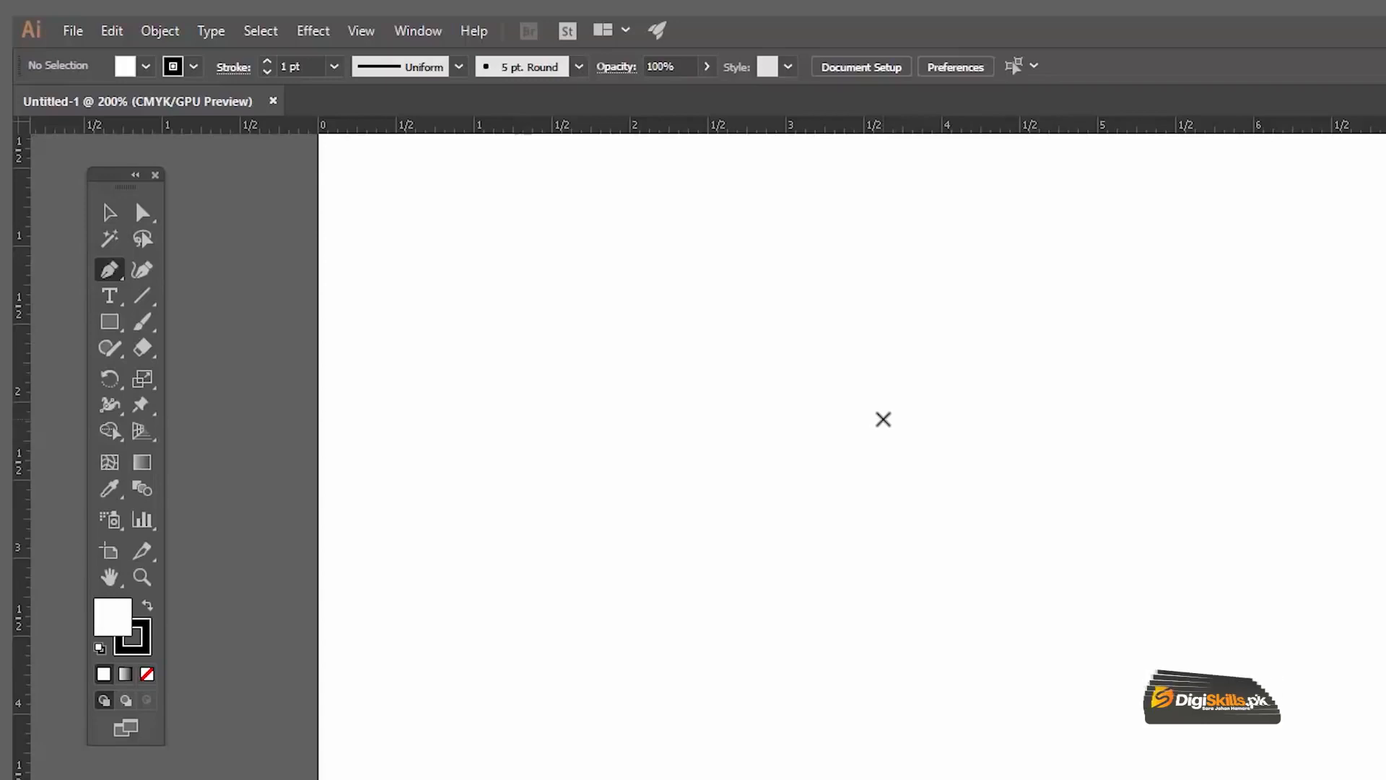
{"action": "key", "text": "Caps_Lock"}
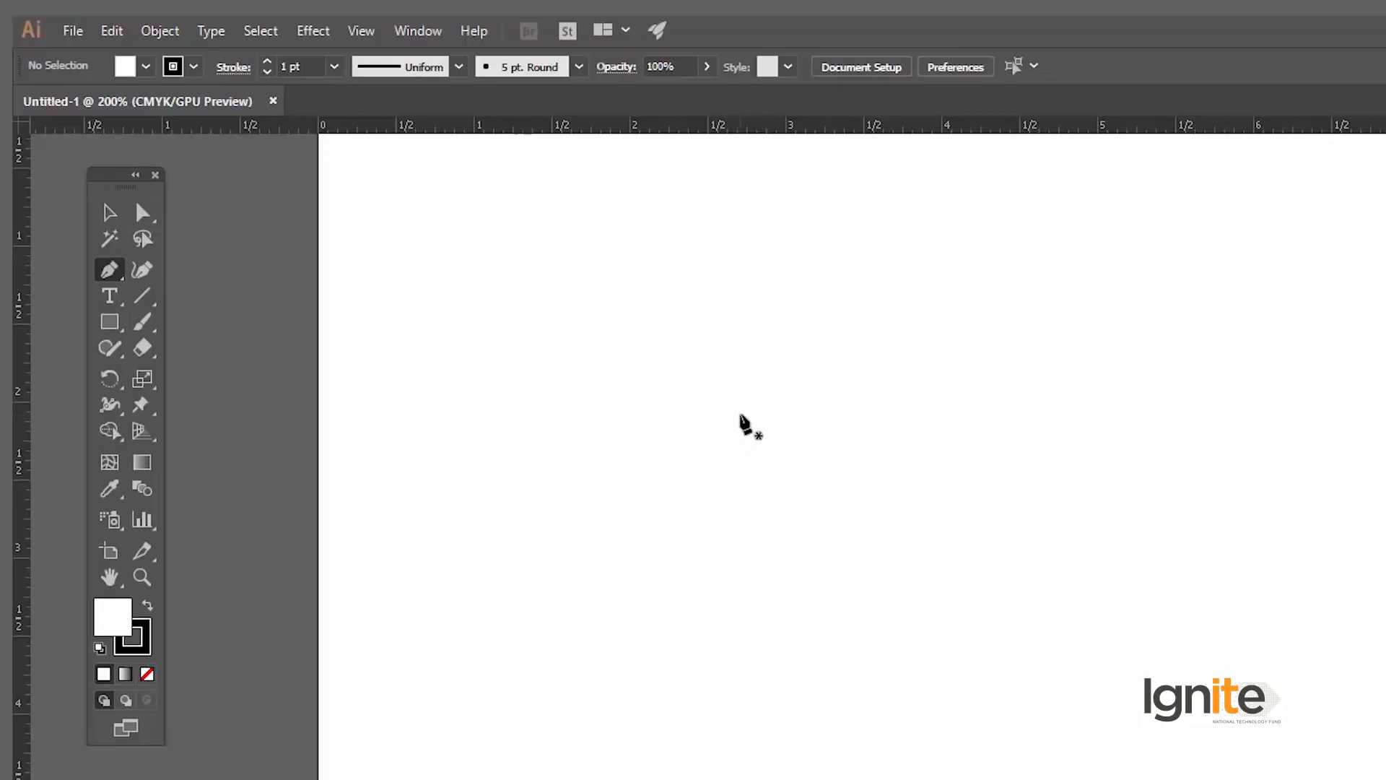
Step: Try a horizontal Pen segment about 1.4 in long and an anchor with pulled-out direction handles, undoing both
{"action": "left_click", "coordinate": [739, 415]}
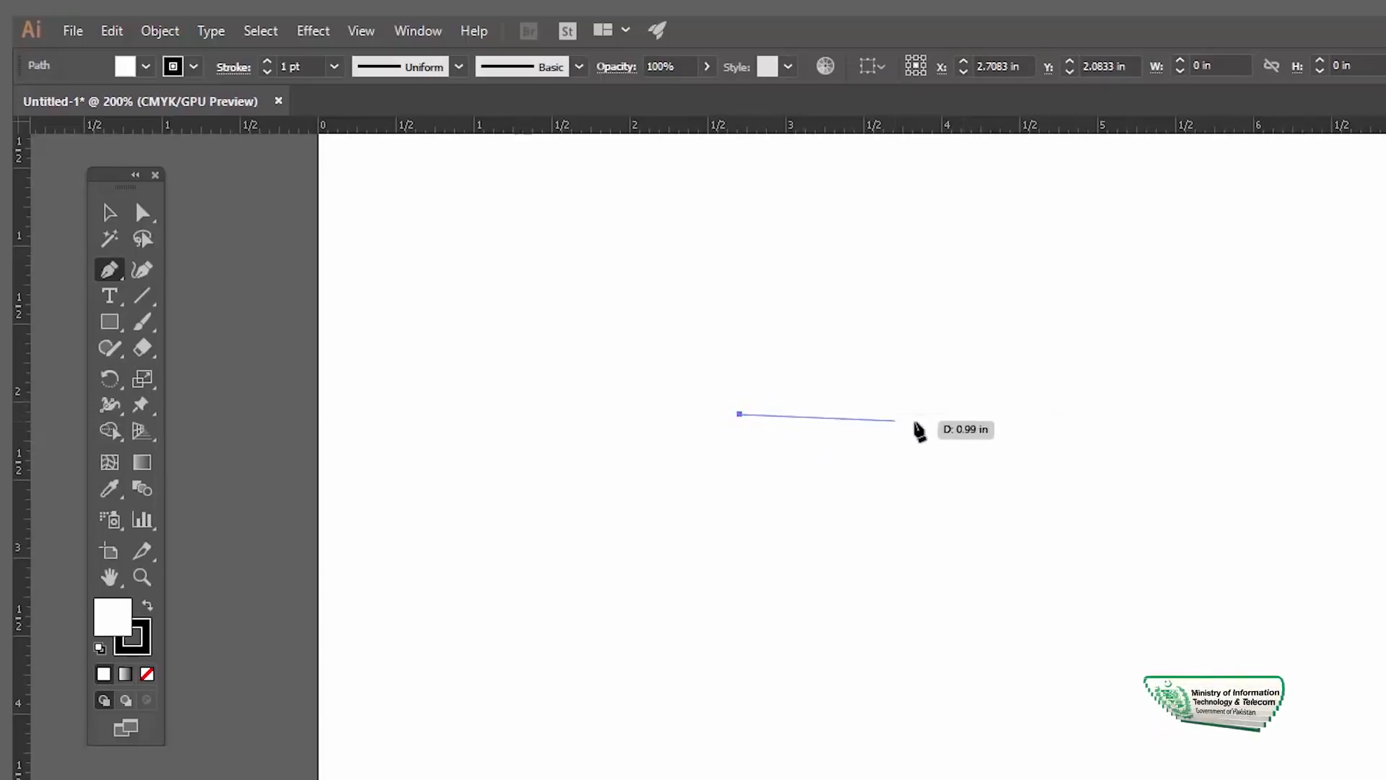
{"action": "left_click", "coordinate": [960, 414]}
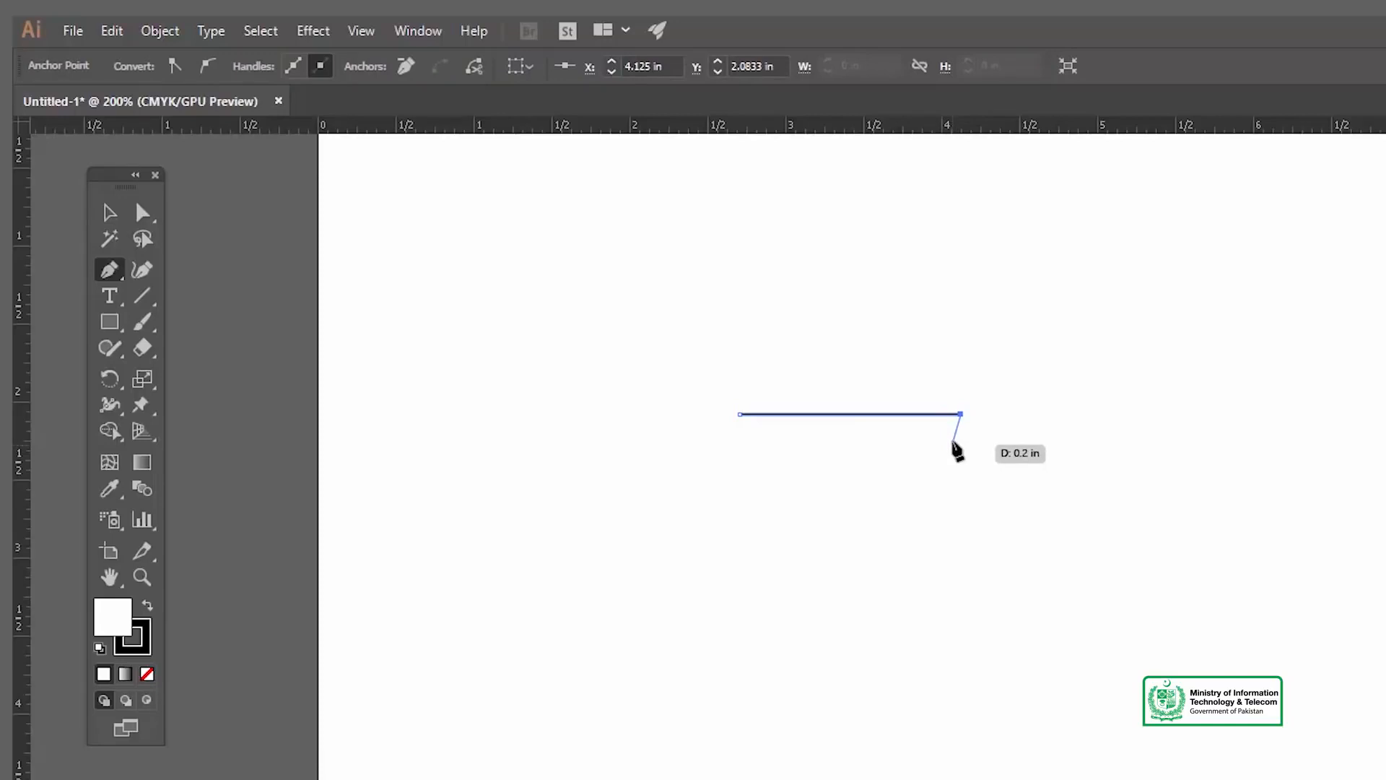
{"action": "key", "text": "ctrl+z"}
{"action": "key", "text": "ctrl+z"}
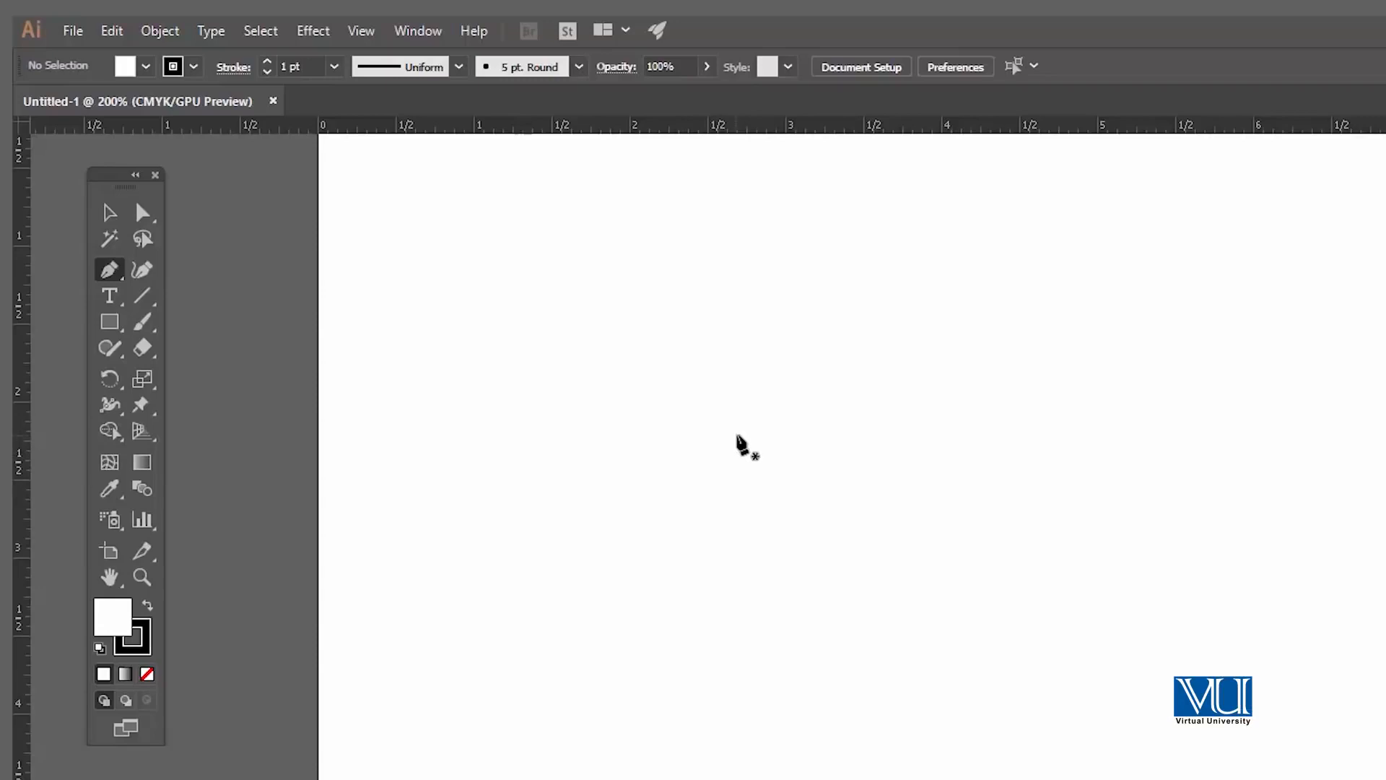
{"action": "left_click_drag", "start_coordinate": [929, 436], "coordinate": [910, 400]}
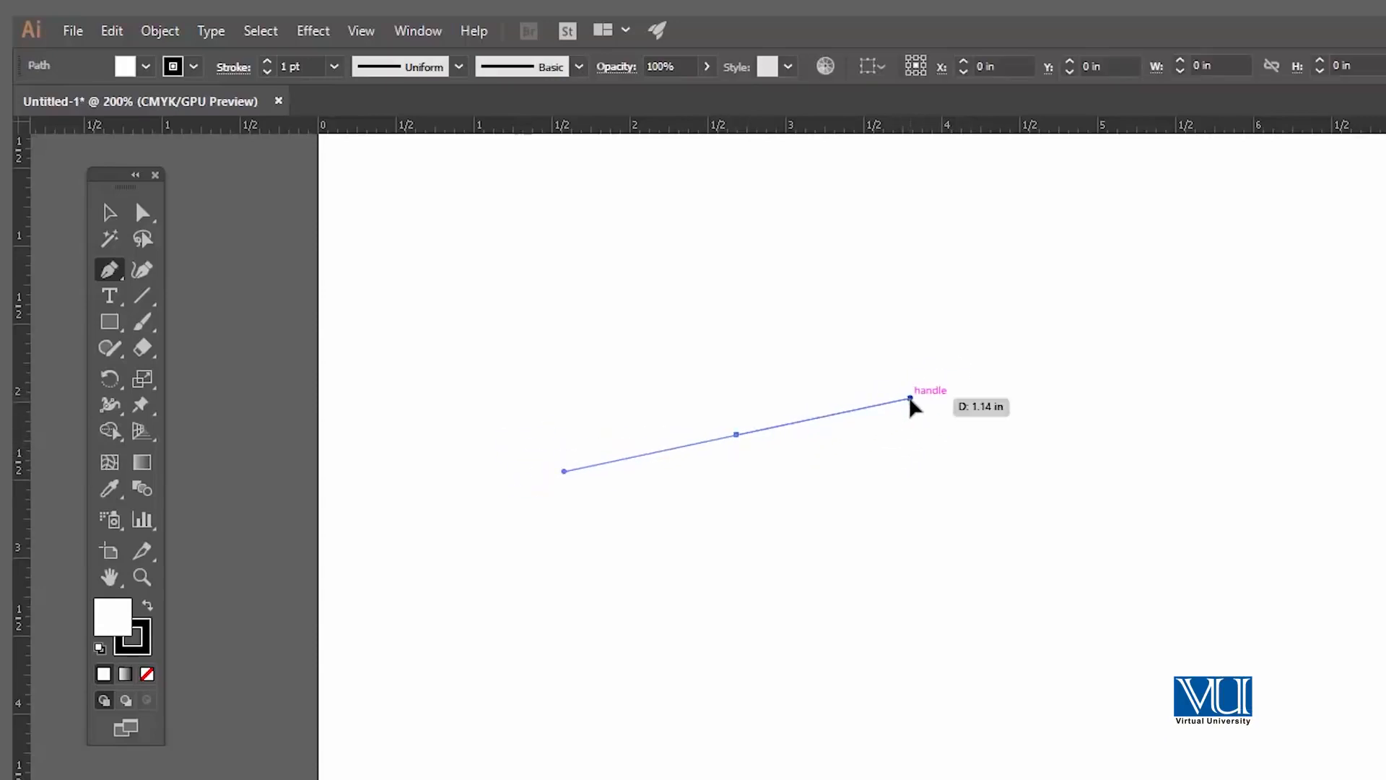
{"action": "key", "text": "ctrl+z"}
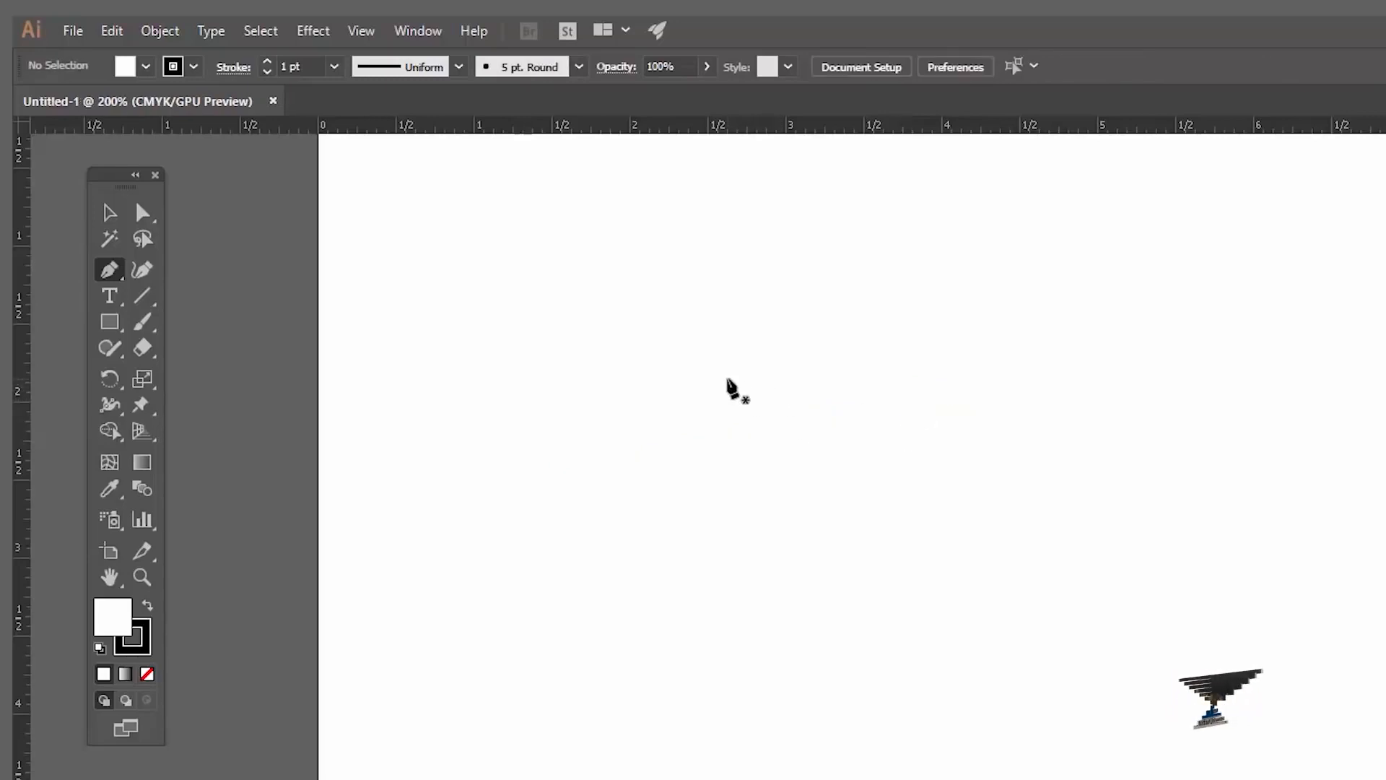
Step: Place a path's first anchor near the artboard's upper part and try horizontal and diagonal straight segments from it, undoing each one
{"action": "left_click", "coordinate": [727, 377]}
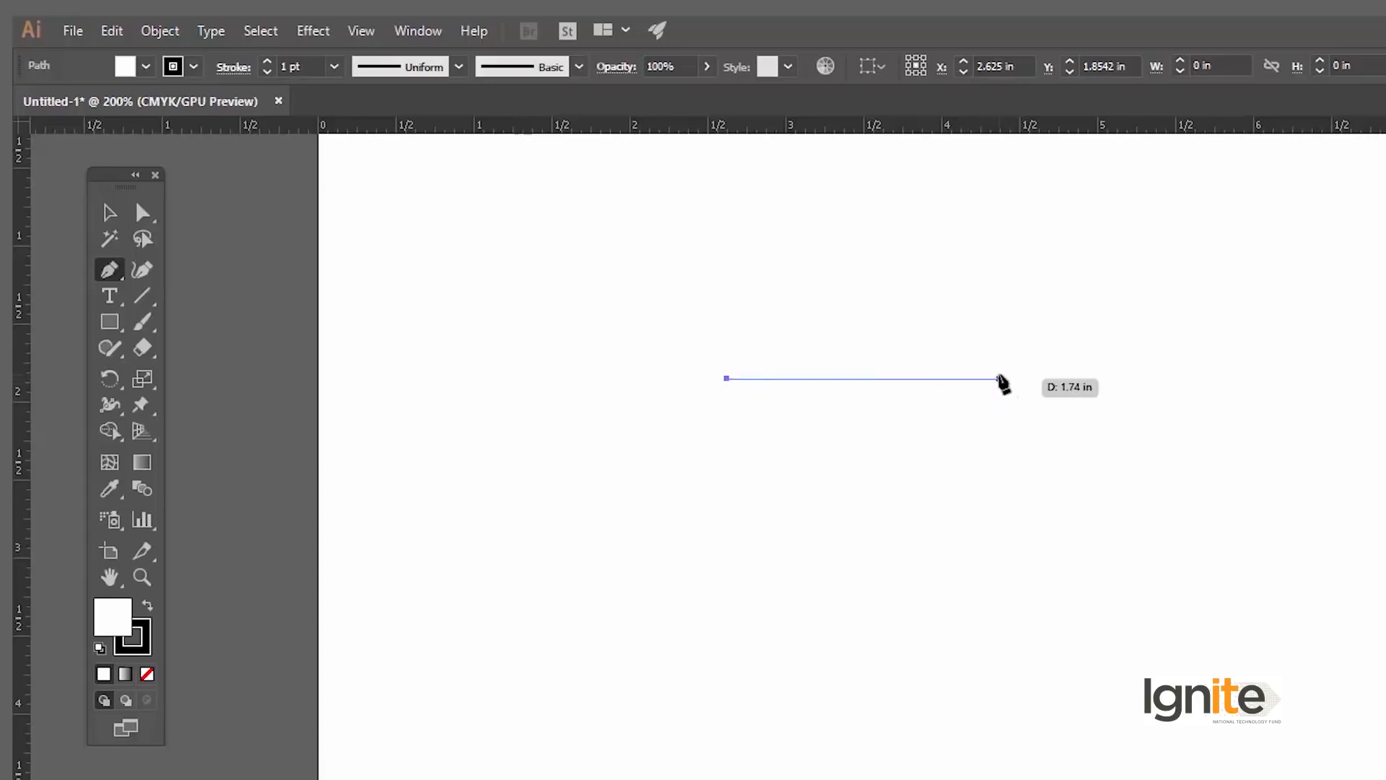
{"action": "left_click", "coordinate": [998, 378]}
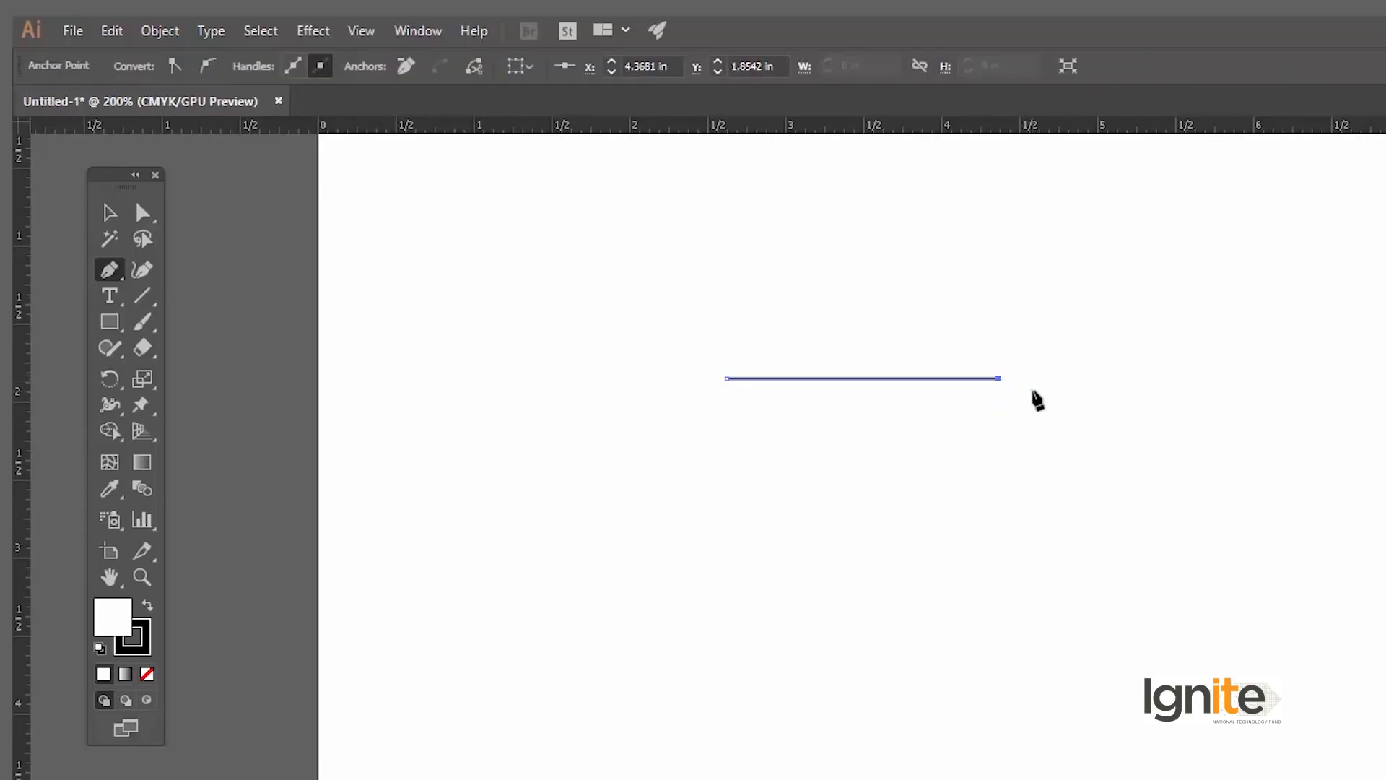
{"action": "key", "text": "ctrl+z"}
{"action": "left_click", "coordinate": [1010, 612]}
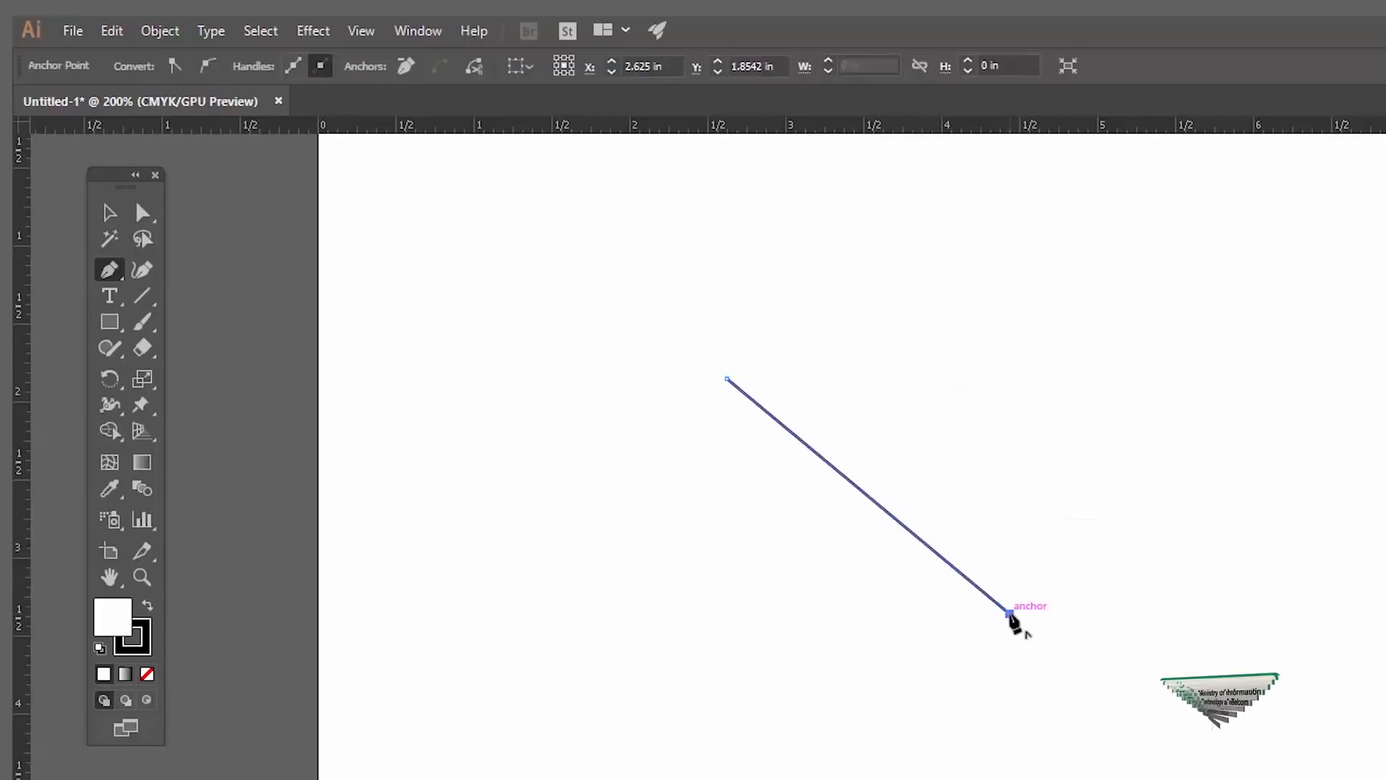
{"action": "key", "text": "ctrl+z"}
{"action": "left_click", "coordinate": [1041, 225]}
{"action": "key", "text": "ctrl+z"}
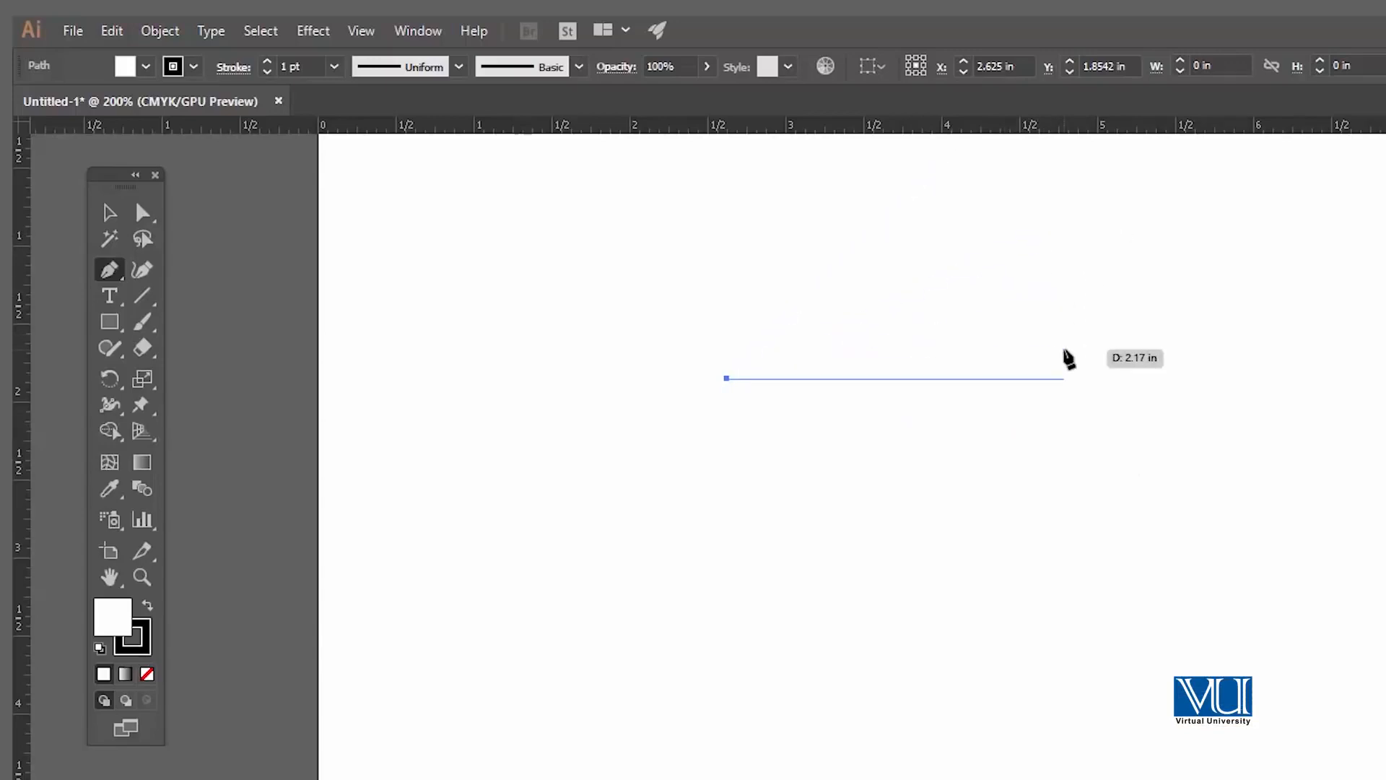
Step: Draw a closed three-step staircase shape of horizontal and vertical segments from the starting anchor, about 5.67 by 3.15 in
{"action": "left_click", "coordinate": [1073, 378]}
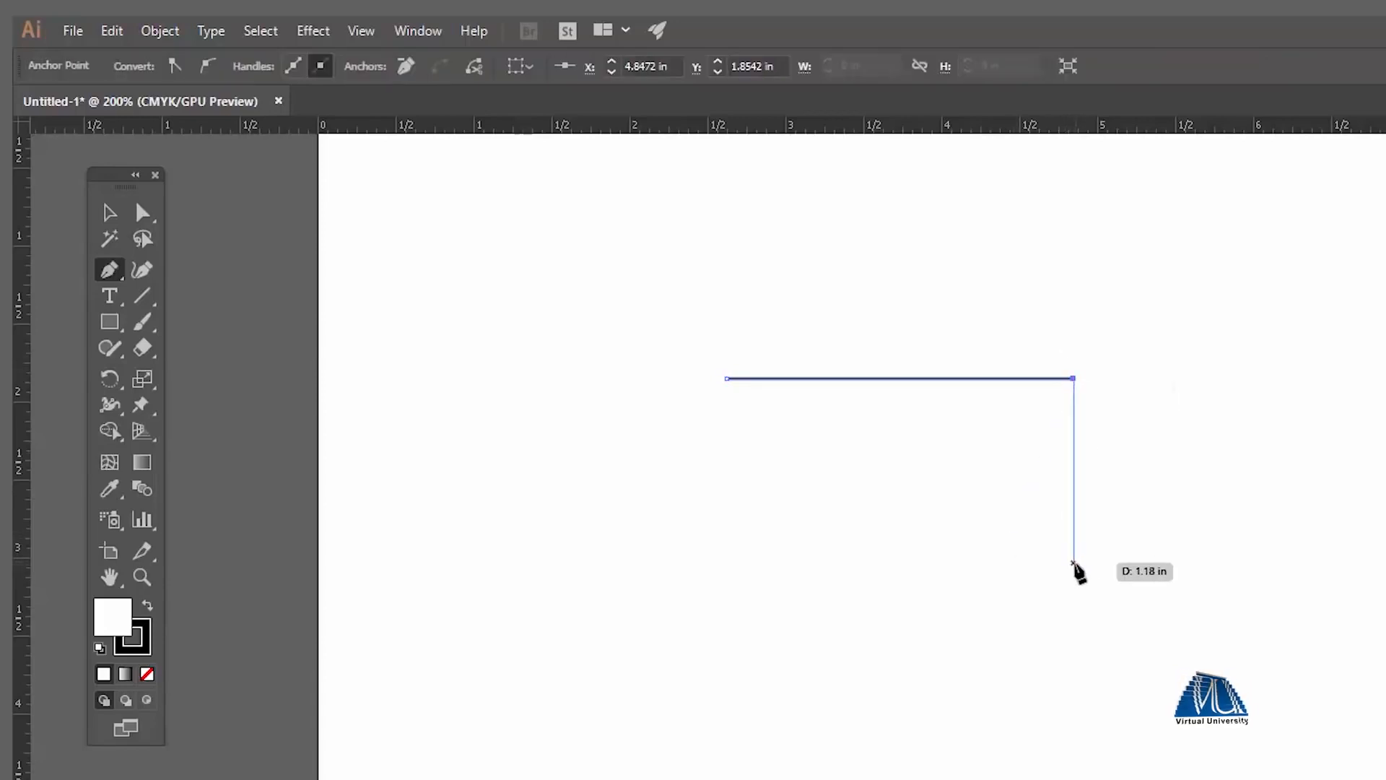
{"action": "left_click", "coordinate": [1075, 565], "text": "shift"}
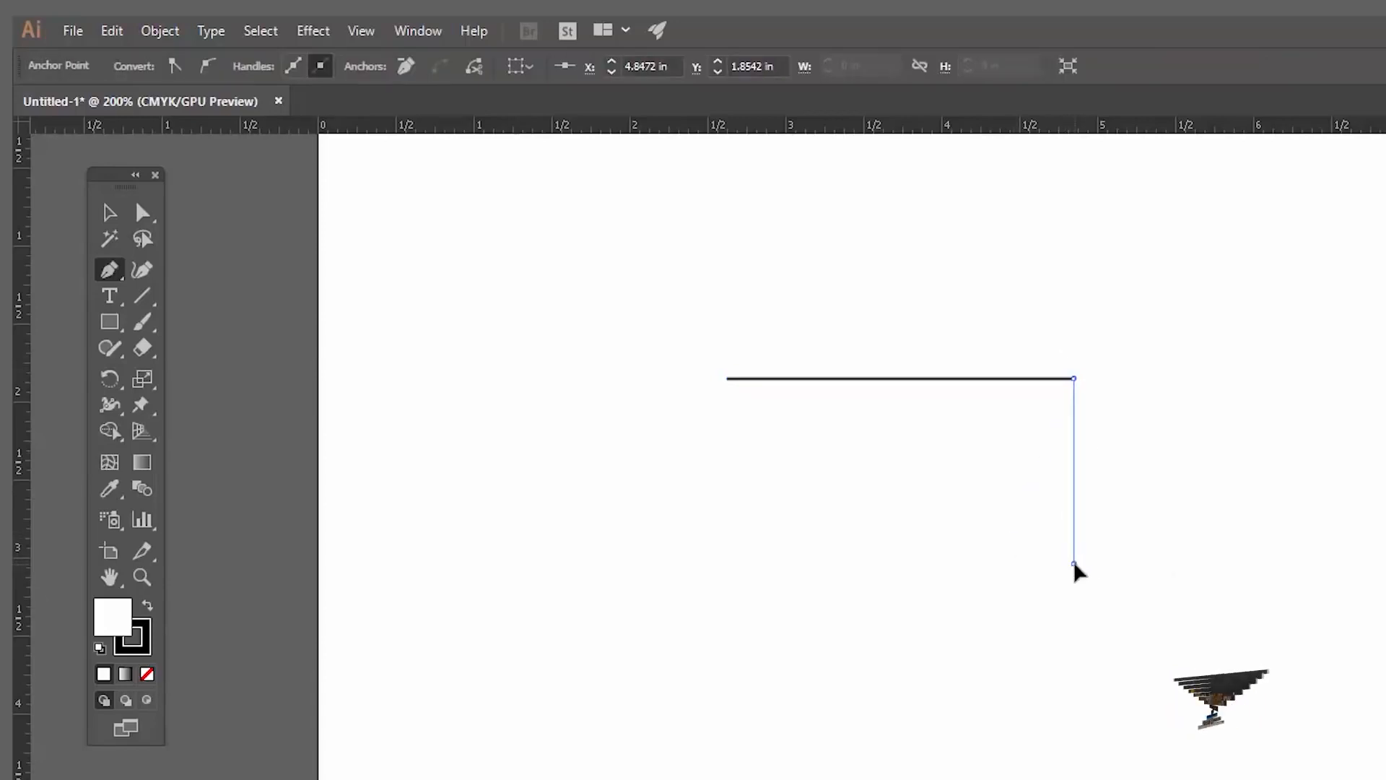
{"action": "left_click", "coordinate": [1355, 570], "text": "shift"}
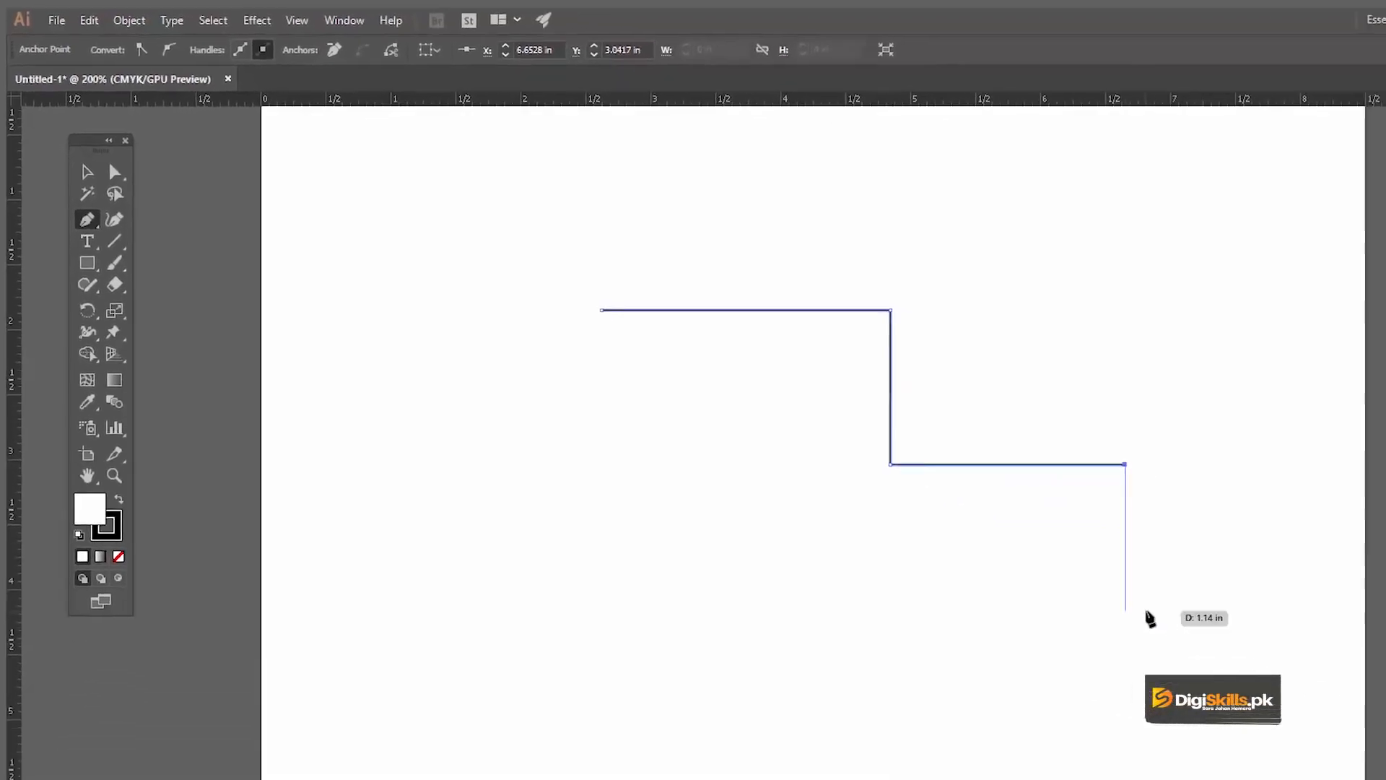
{"action": "left_click", "coordinate": [1374, 719], "text": "shift"}
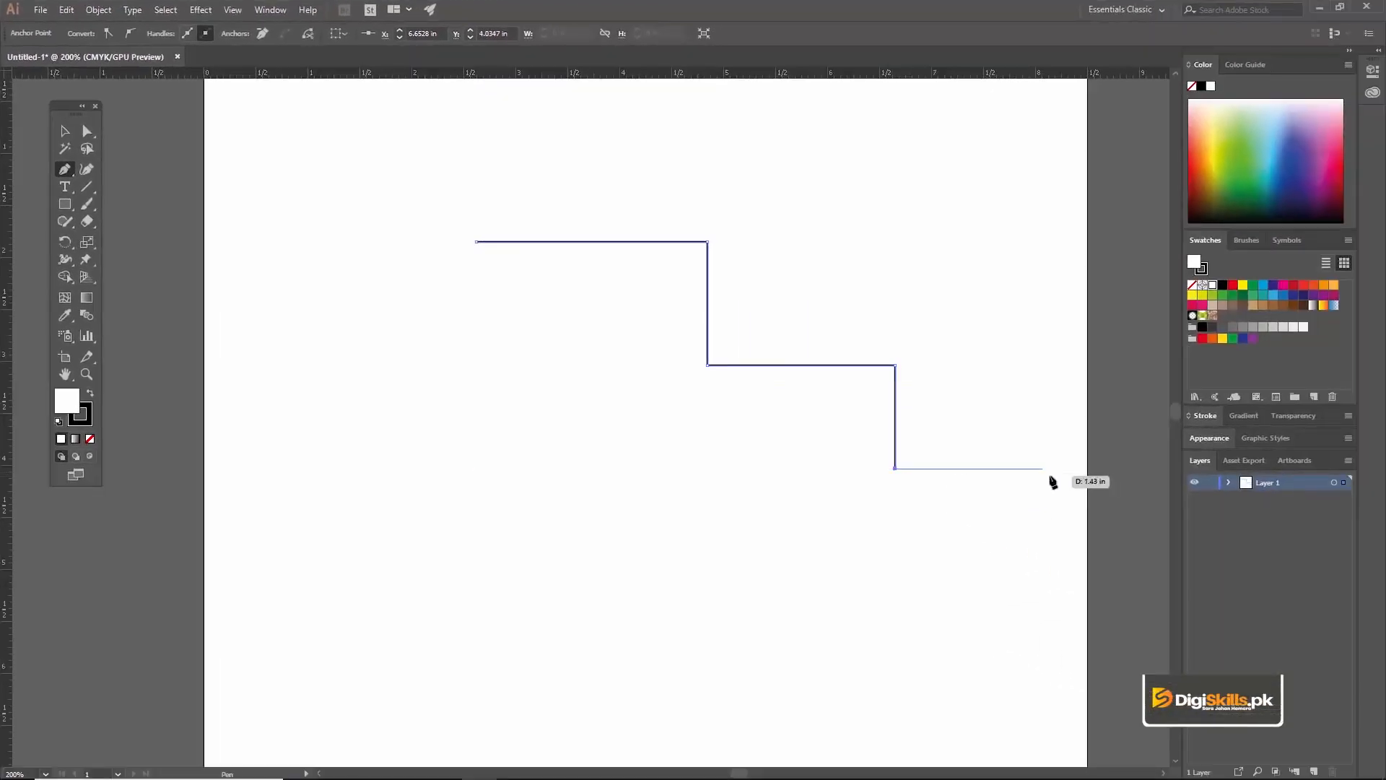
{"action": "left_click", "coordinate": [1069, 482], "text": "shift"}
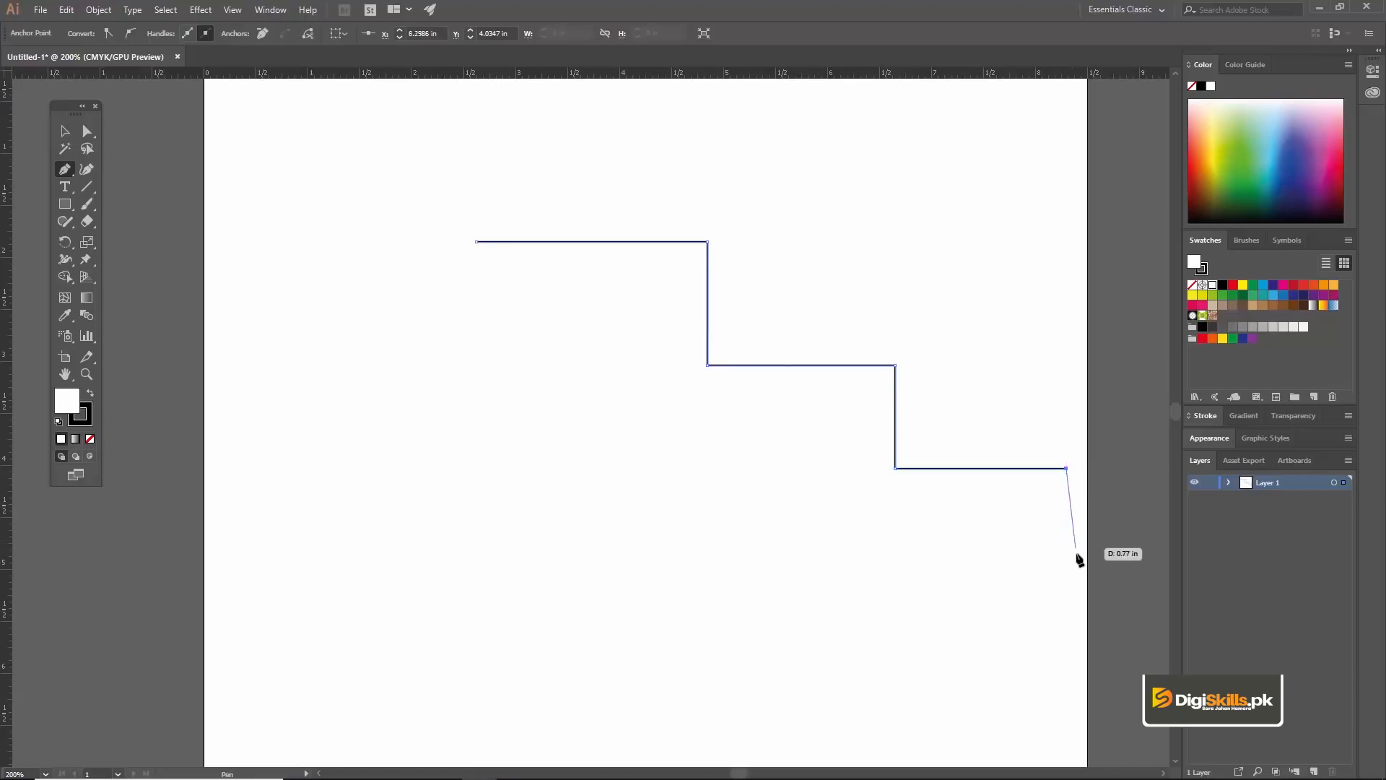
{"action": "left_click", "coordinate": [1067, 569], "text": "shift"}
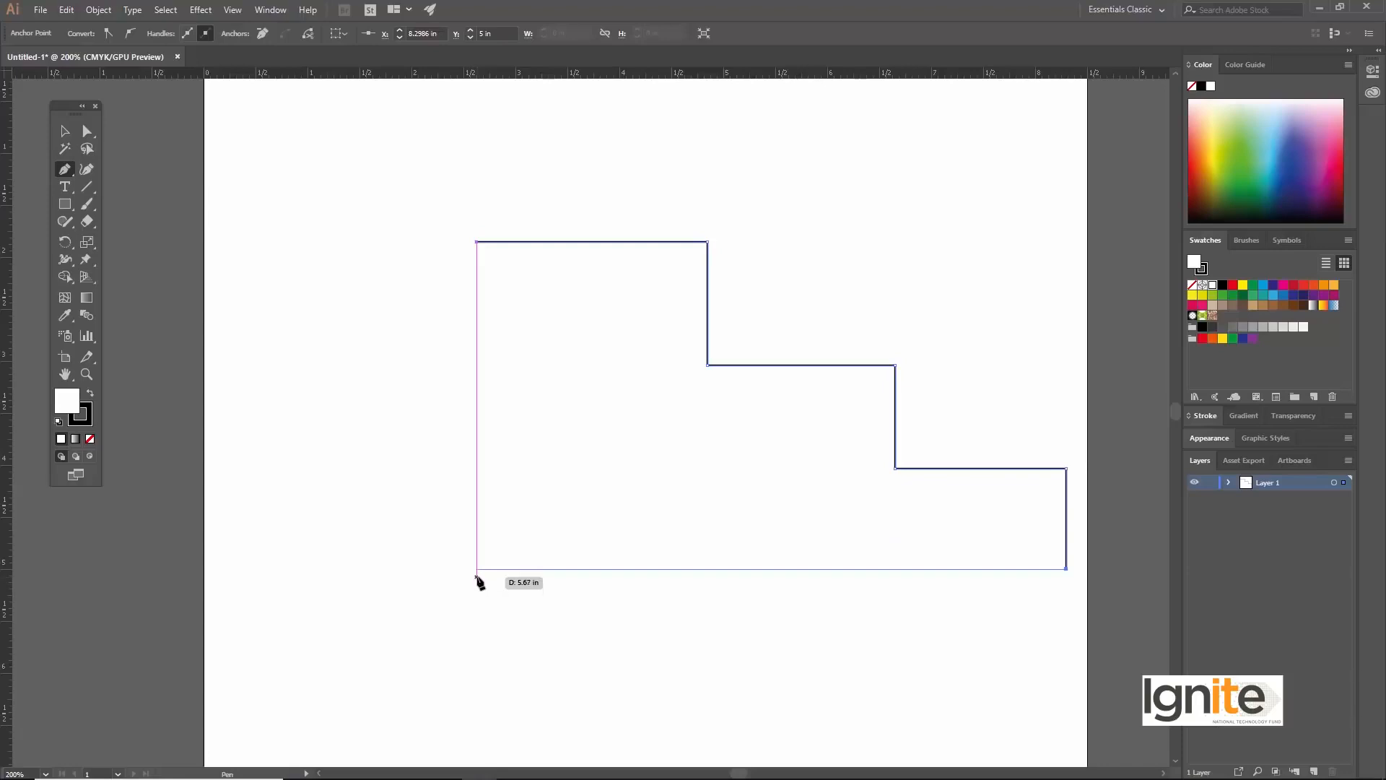
{"action": "left_click", "coordinate": [477, 571]}
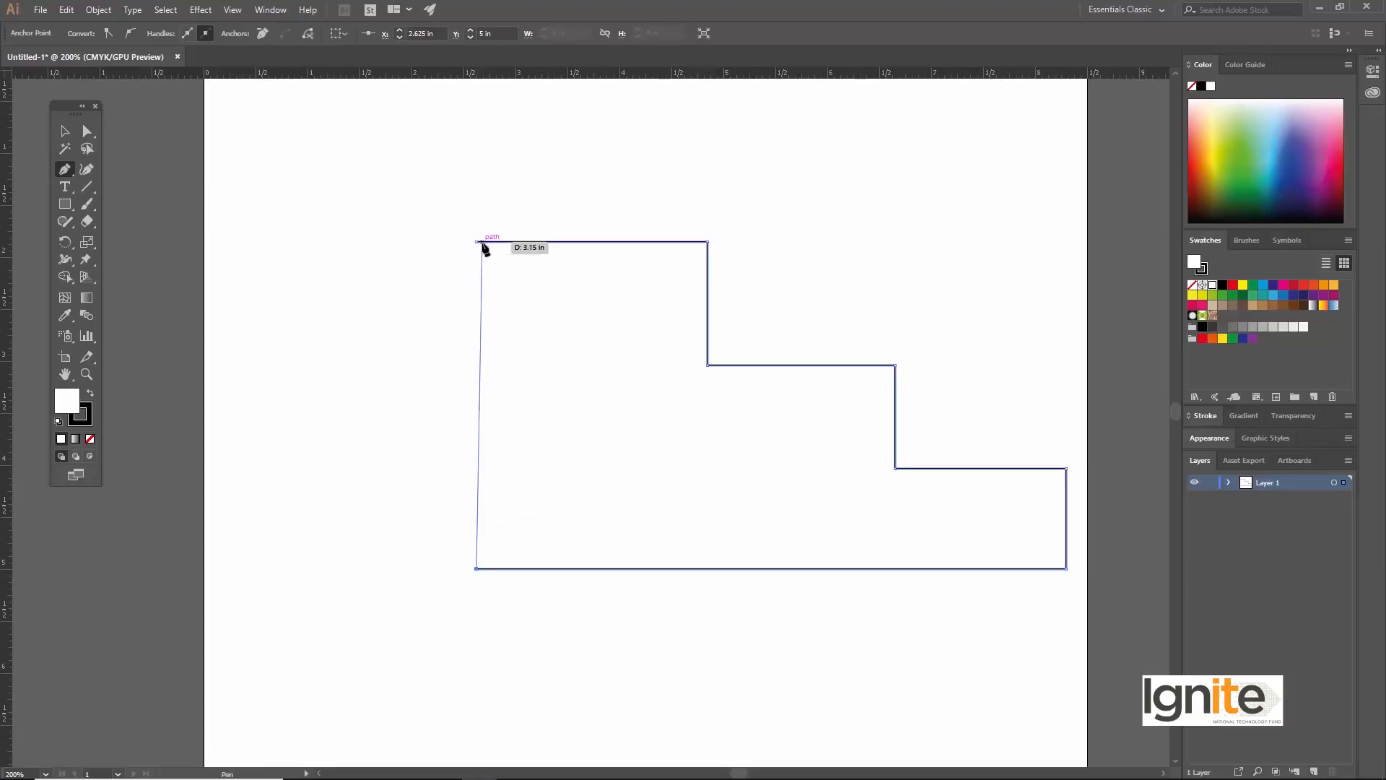
{"action": "left_click", "coordinate": [476, 243]}
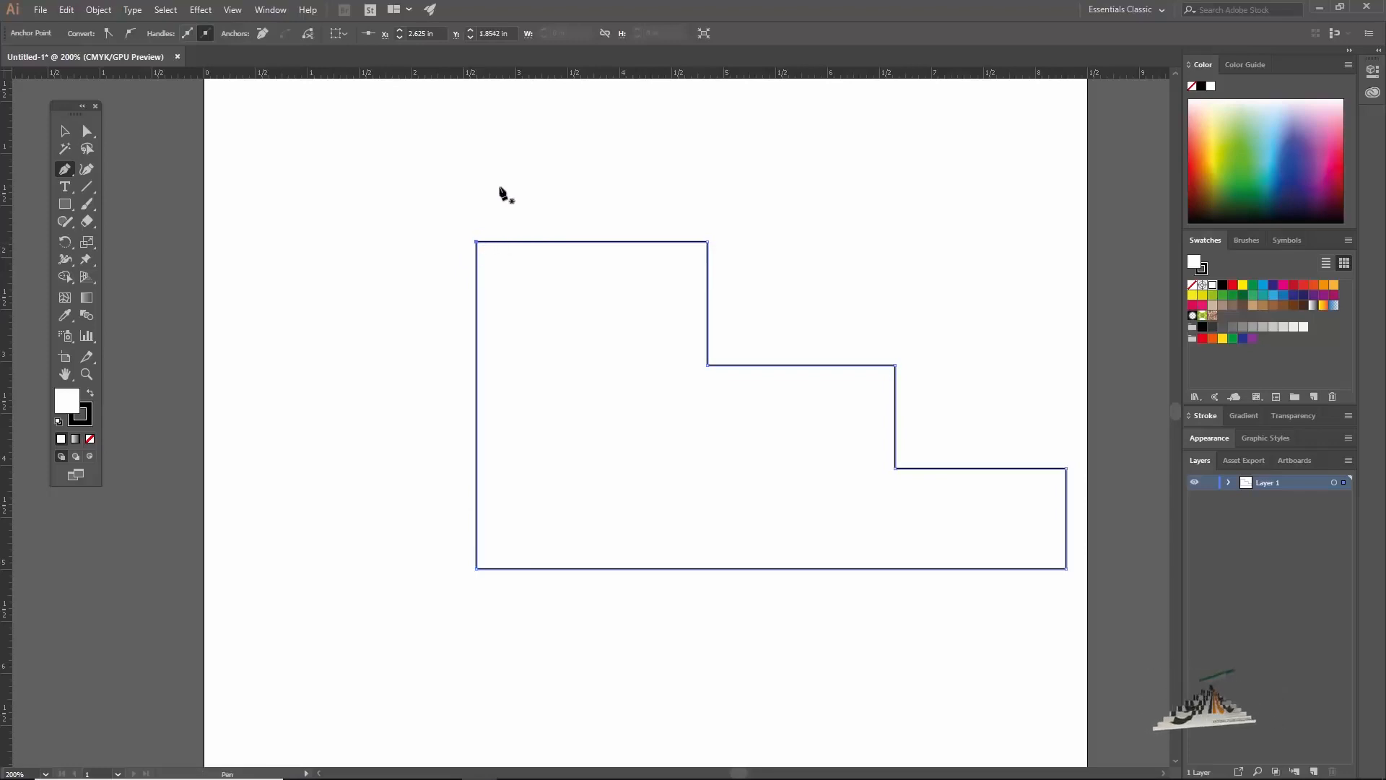
Step: Move the staircase shape about 0.5 in to the left and practise deselecting and reselecting it with the Selection tool
{"action": "key", "text": "v"}
{"action": "left_click", "coordinate": [566, 187]}
{"action": "left_click_drag", "start_coordinate": [587, 244], "coordinate": [533, 247]}
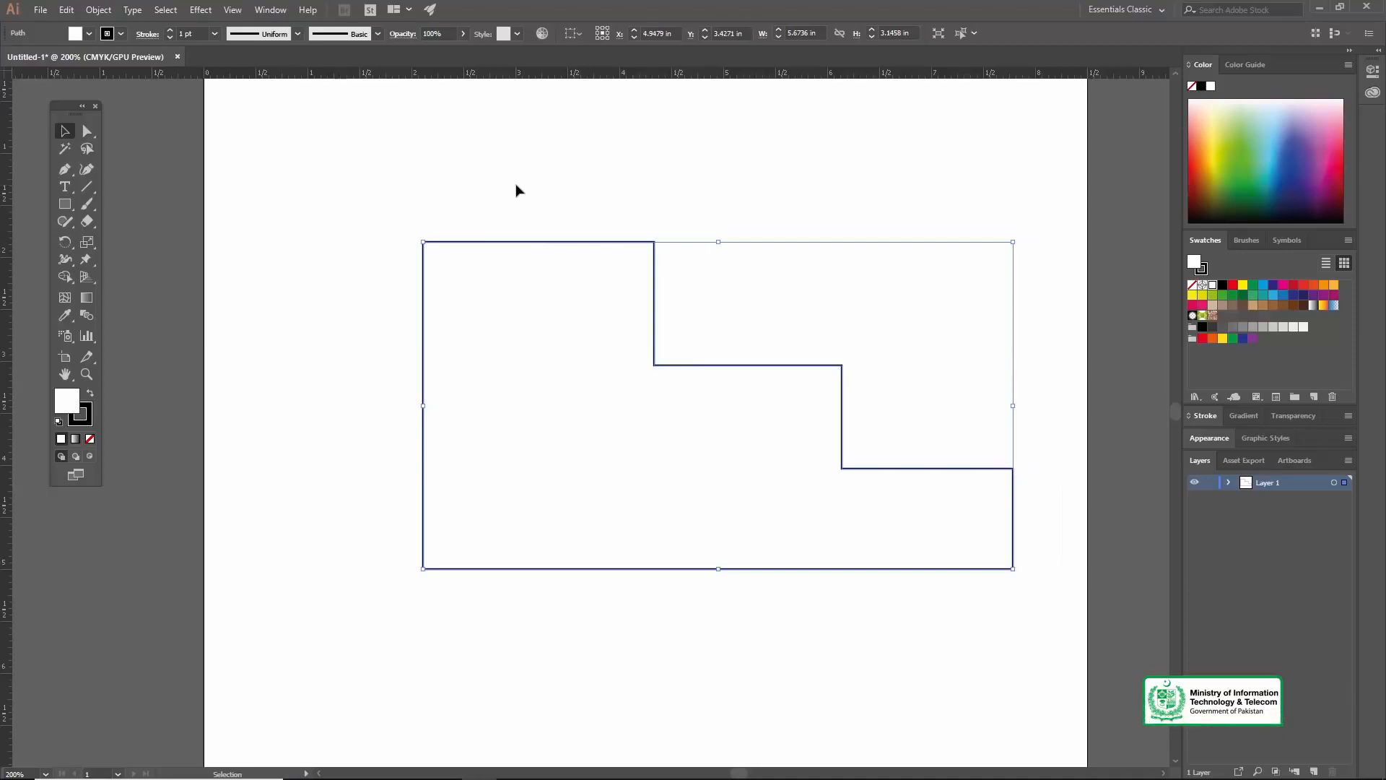
{"action": "left_click", "coordinate": [517, 190]}
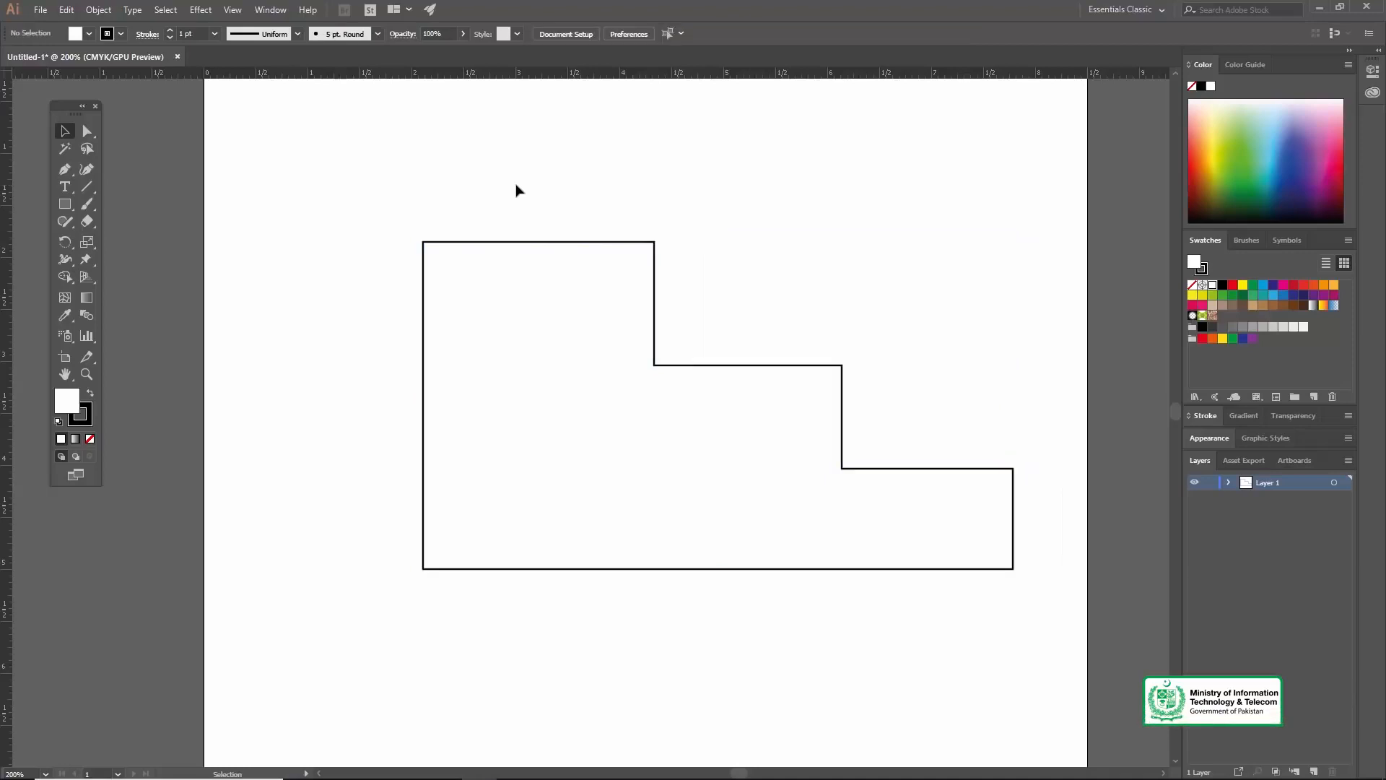
{"action": "left_click_drag", "start_coordinate": [497, 189], "coordinate": [669, 292]}
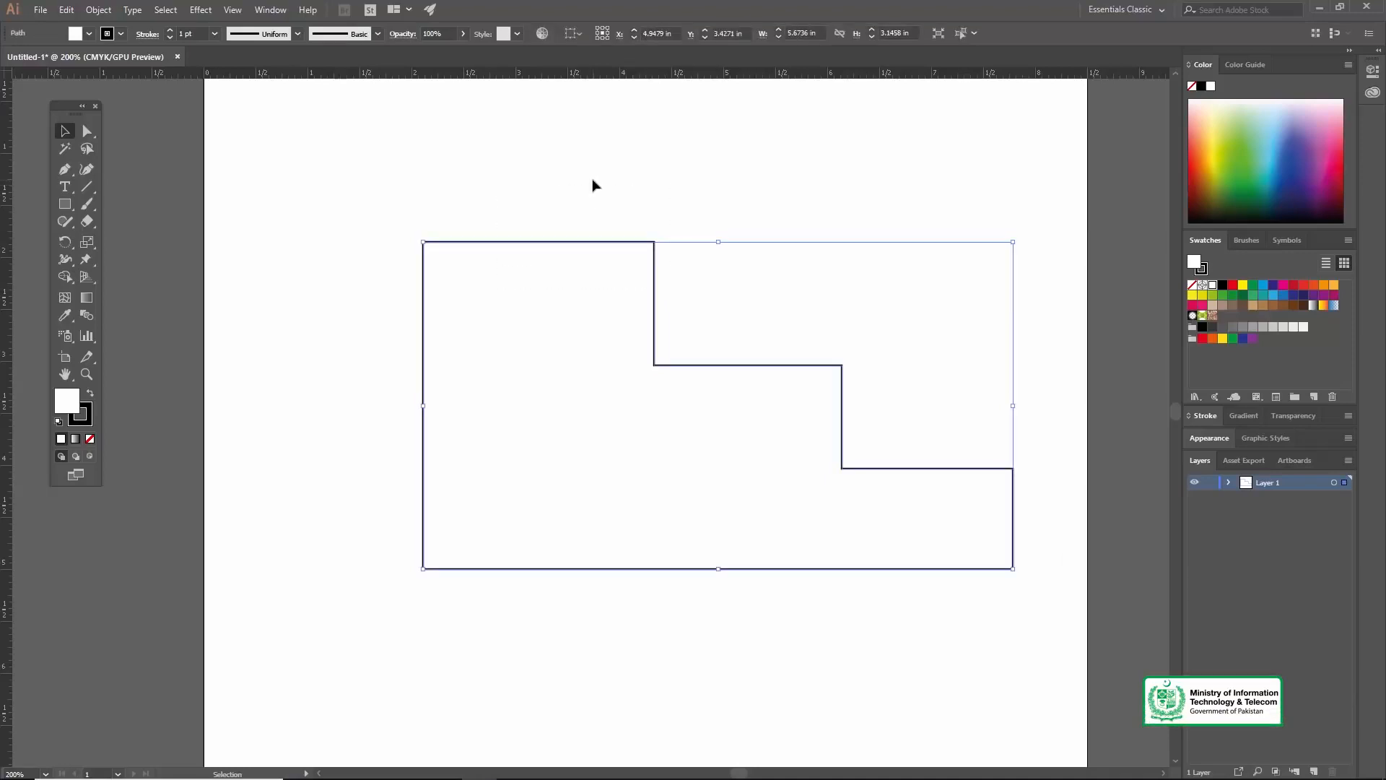
{"action": "left_click", "coordinate": [582, 204]}
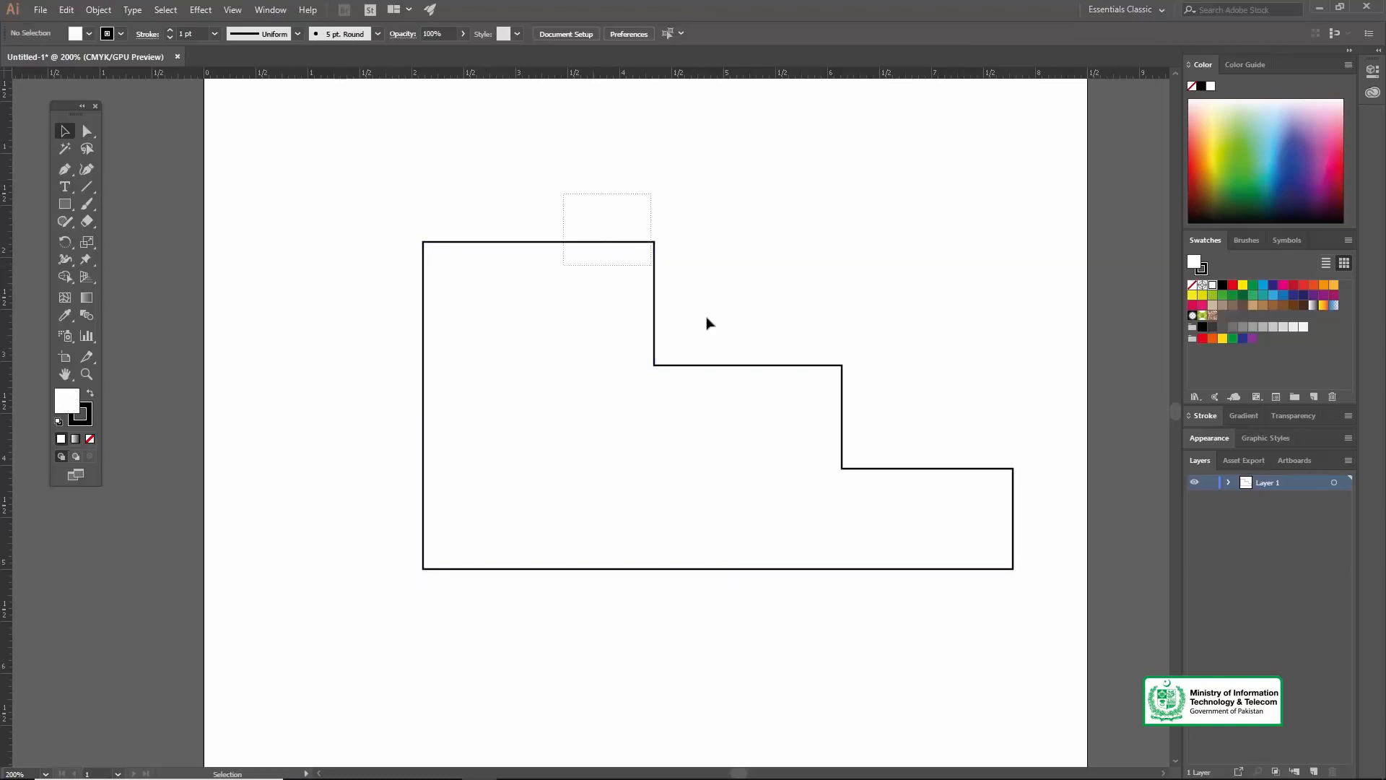
{"action": "left_click_drag", "start_coordinate": [708, 323], "coordinate": [664, 263]}
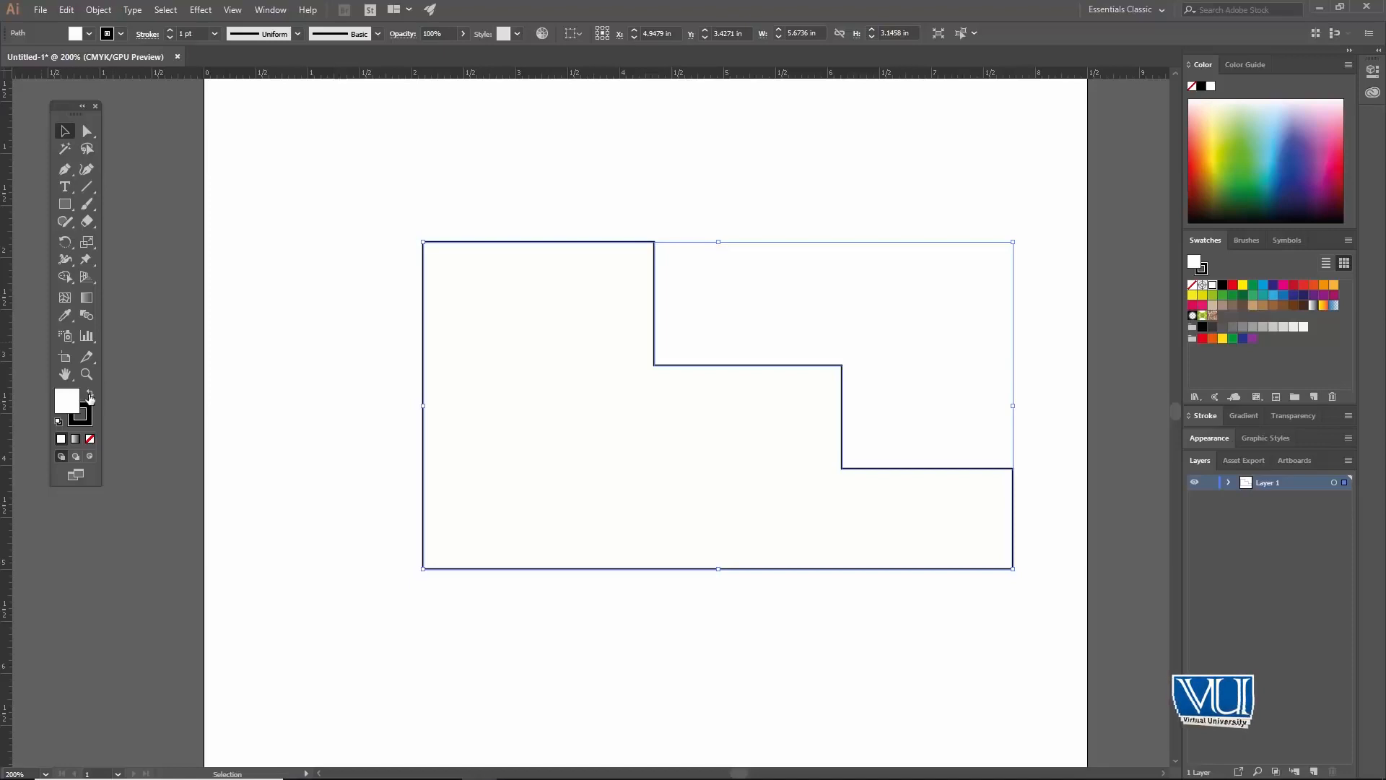
Step: Try swapping the staircase shape's fill and stroke colours, and delete the shape from the artboard
{"action": "left_click", "coordinate": [88, 395]}
{"action": "left_click", "coordinate": [270, 242]}
{"action": "key", "text": "ctrl+z"}
{"action": "left_click_drag", "start_coordinate": [394, 201], "coordinate": [618, 319]}
{"action": "key", "text": "Delete"}
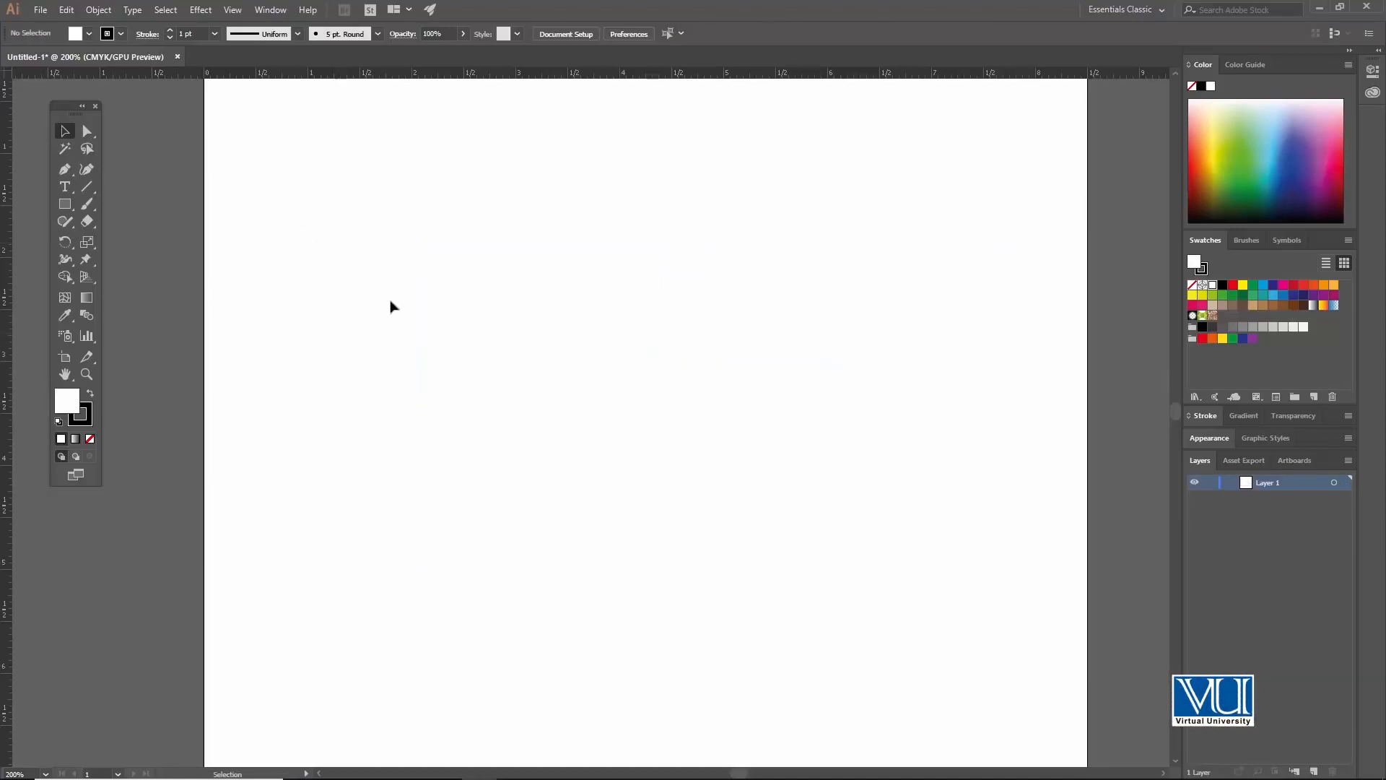
Step: Try vertical straight segments with the Pen tool, the first about 1.2 in long, undoing the attempts
{"action": "key", "text": "p"}
{"action": "left_click", "coordinate": [470, 225]}
{"action": "left_click", "coordinate": [471, 353]}
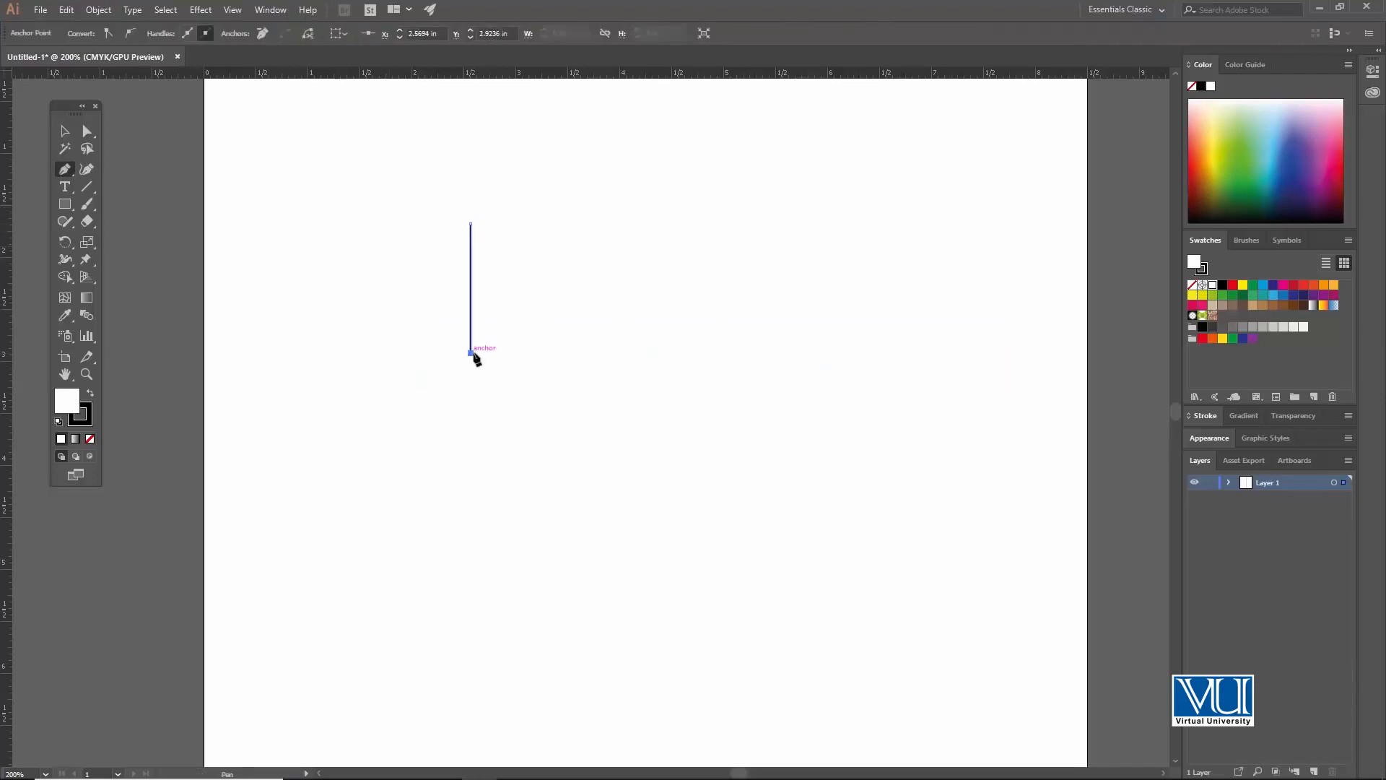
{"action": "key", "text": "ctrl+z"}
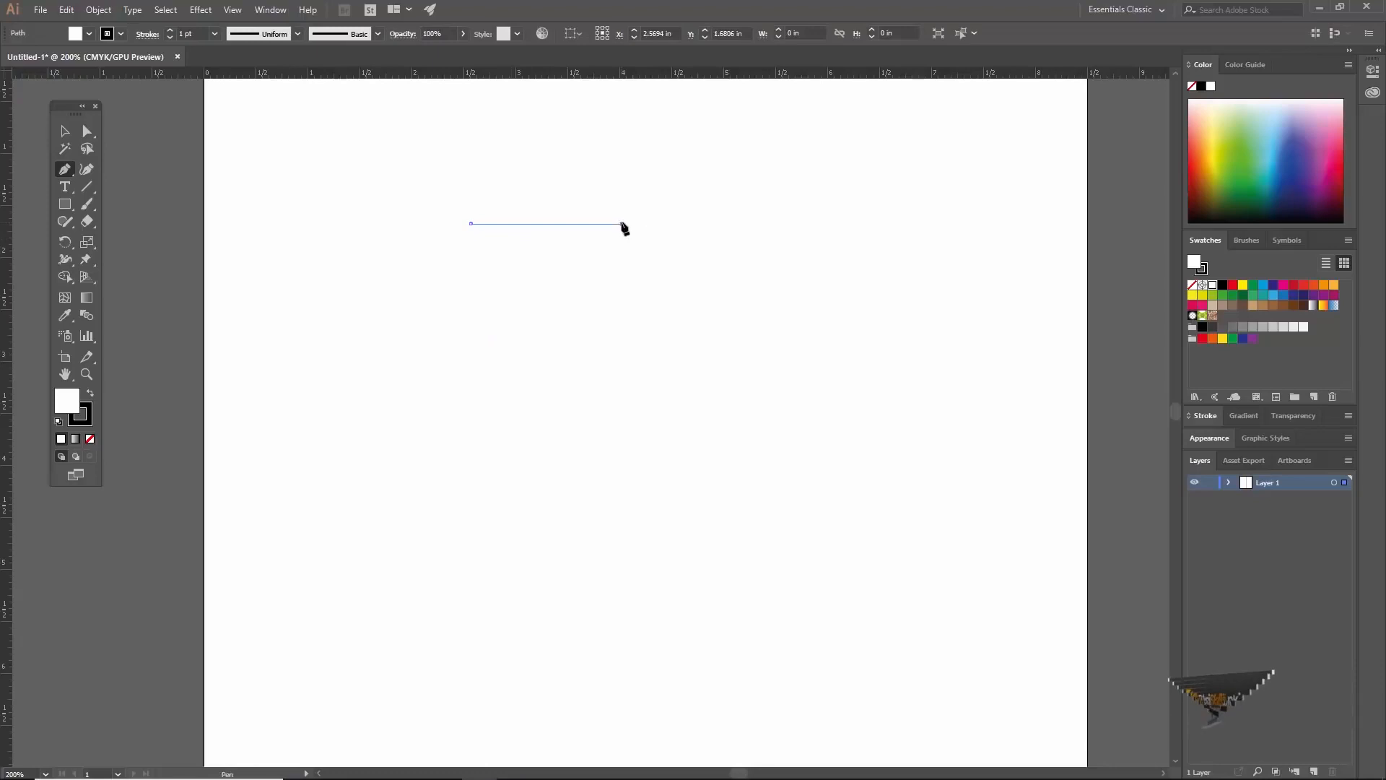
{"action": "left_click", "coordinate": [471, 371]}
{"action": "key", "text": "ctrl+z"}
{"action": "left_click", "coordinate": [483, 376], "text": "ctrl"}
Step: Draw an angular path of five diagonal straight segments in the artboard's upper part and undo its closing segment
{"action": "left_click", "coordinate": [485, 232]}
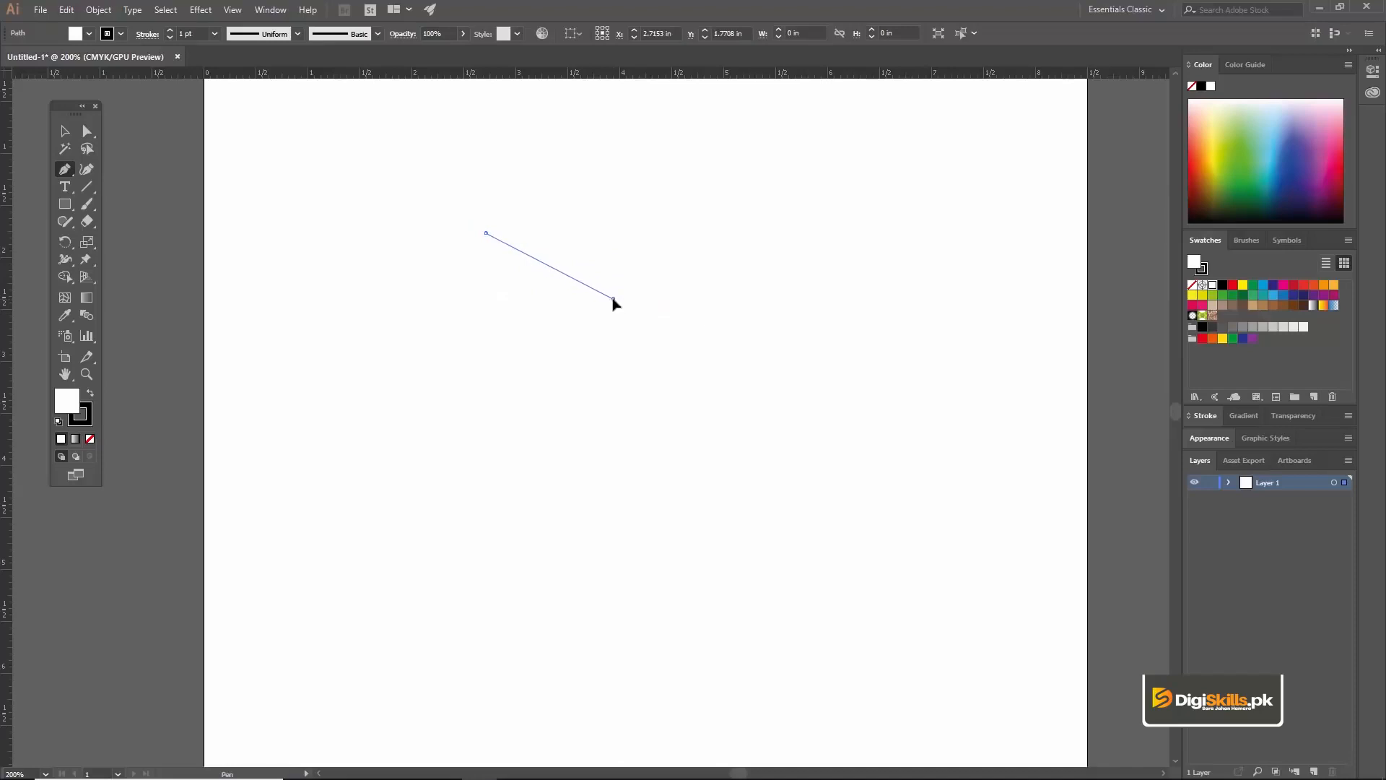
{"action": "left_click", "coordinate": [613, 298]}
{"action": "left_click", "coordinate": [766, 200]}
{"action": "left_click", "coordinate": [599, 111]}
{"action": "left_click", "coordinate": [410, 165]}
{"action": "left_click", "coordinate": [448, 231]}
{"action": "left_click", "coordinate": [485, 232]}
{"action": "key", "text": "ctrl+z"}
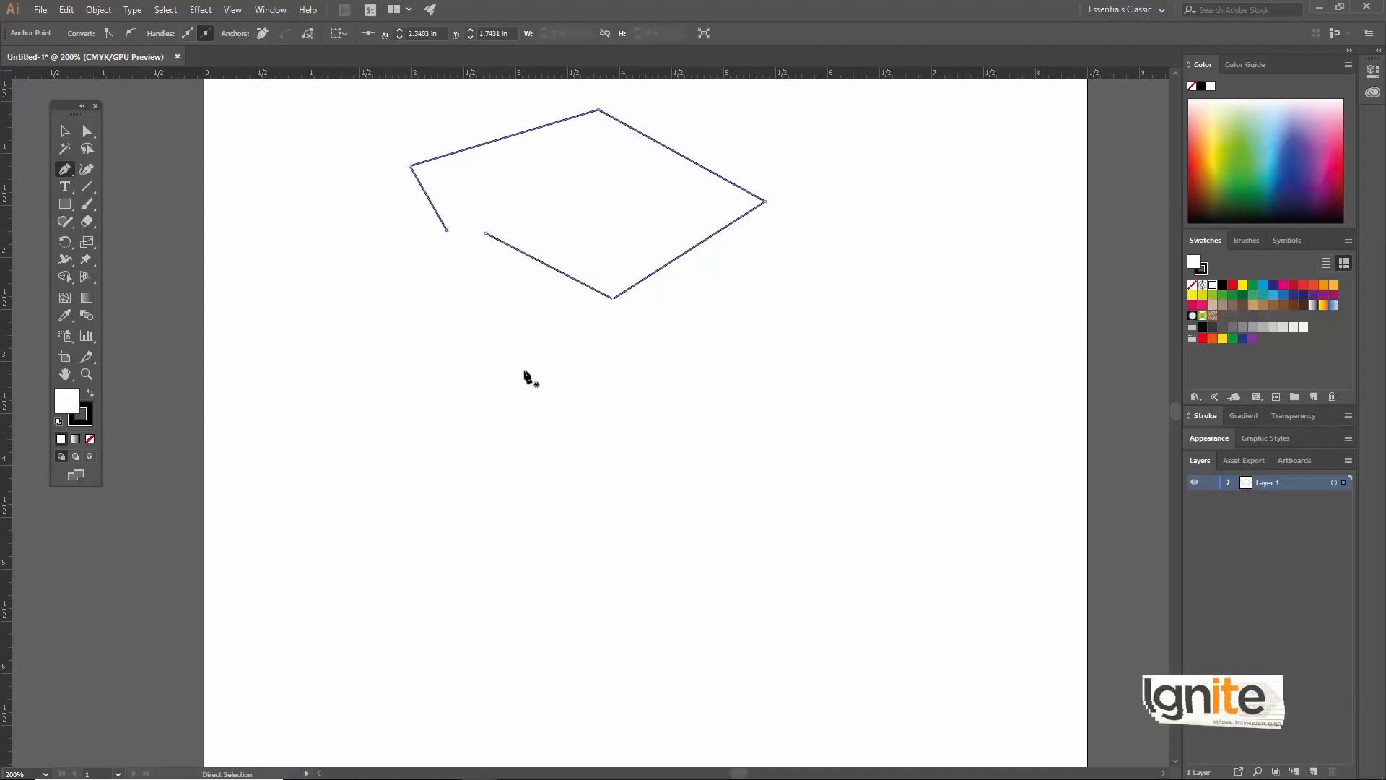
Step: Undo all remaining segments and the starting anchor of the angular path
{"action": "key", "text": "ctrl+z"}
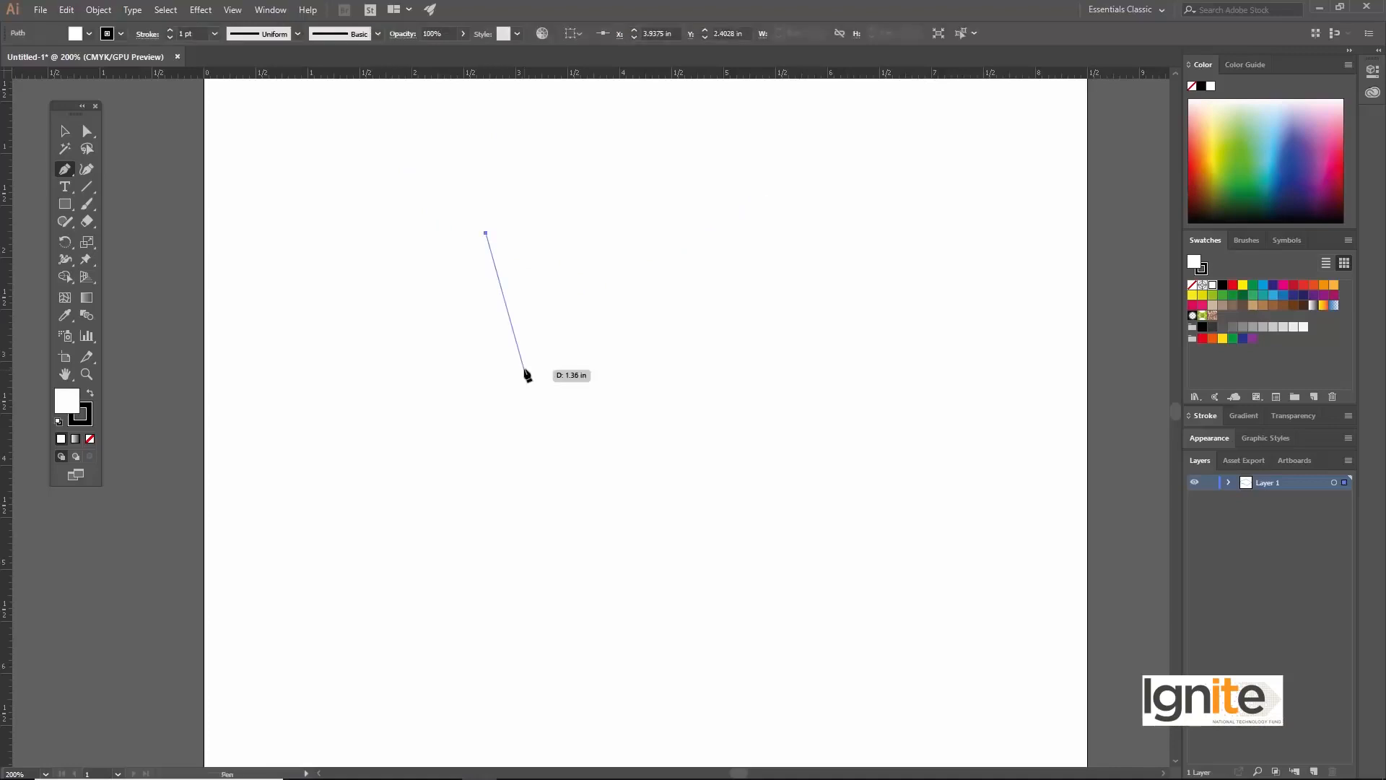
{"action": "key", "text": "ctrl+z"}
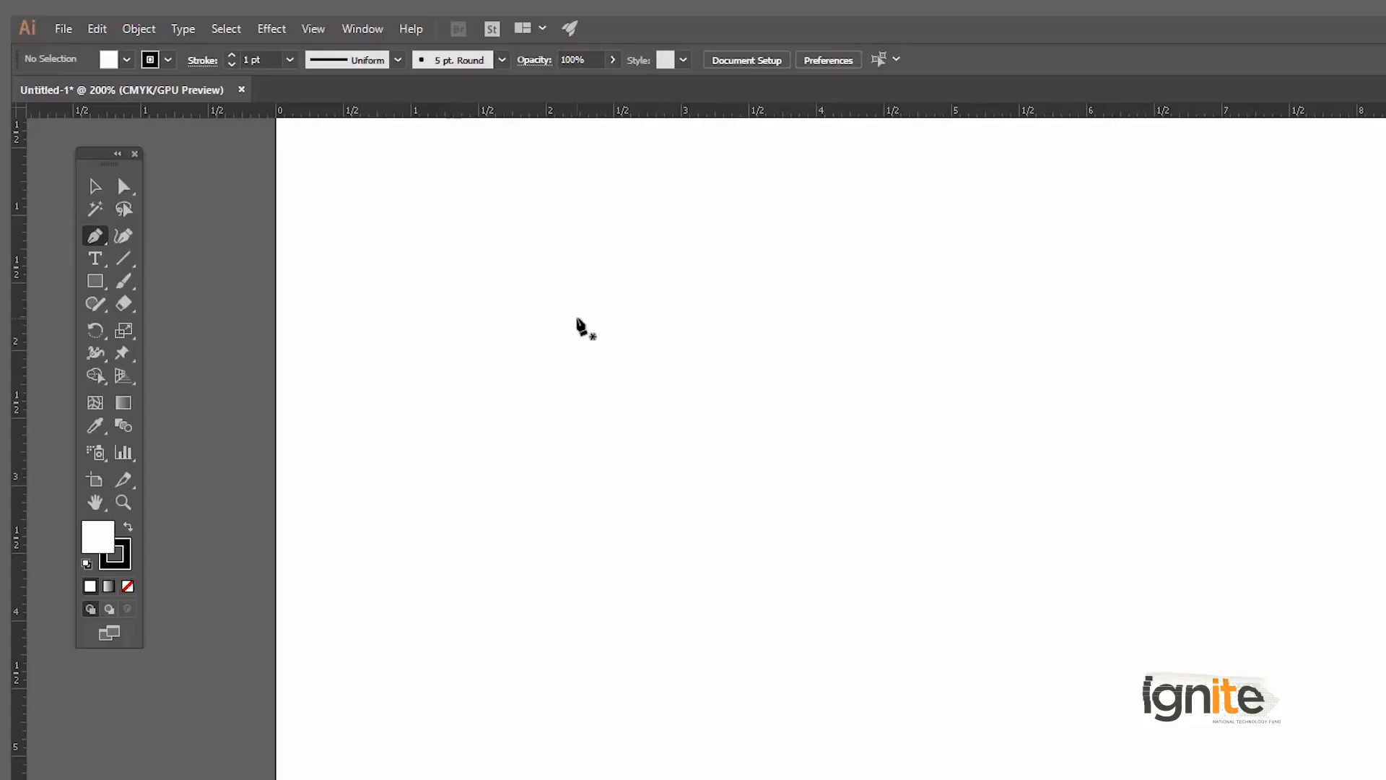
Step: Start a Pen path at about X 2.63 in, Y 1.91 in, and try a downward-bowing curved segment, undoing that segment
{"action": "key", "text": "z"}
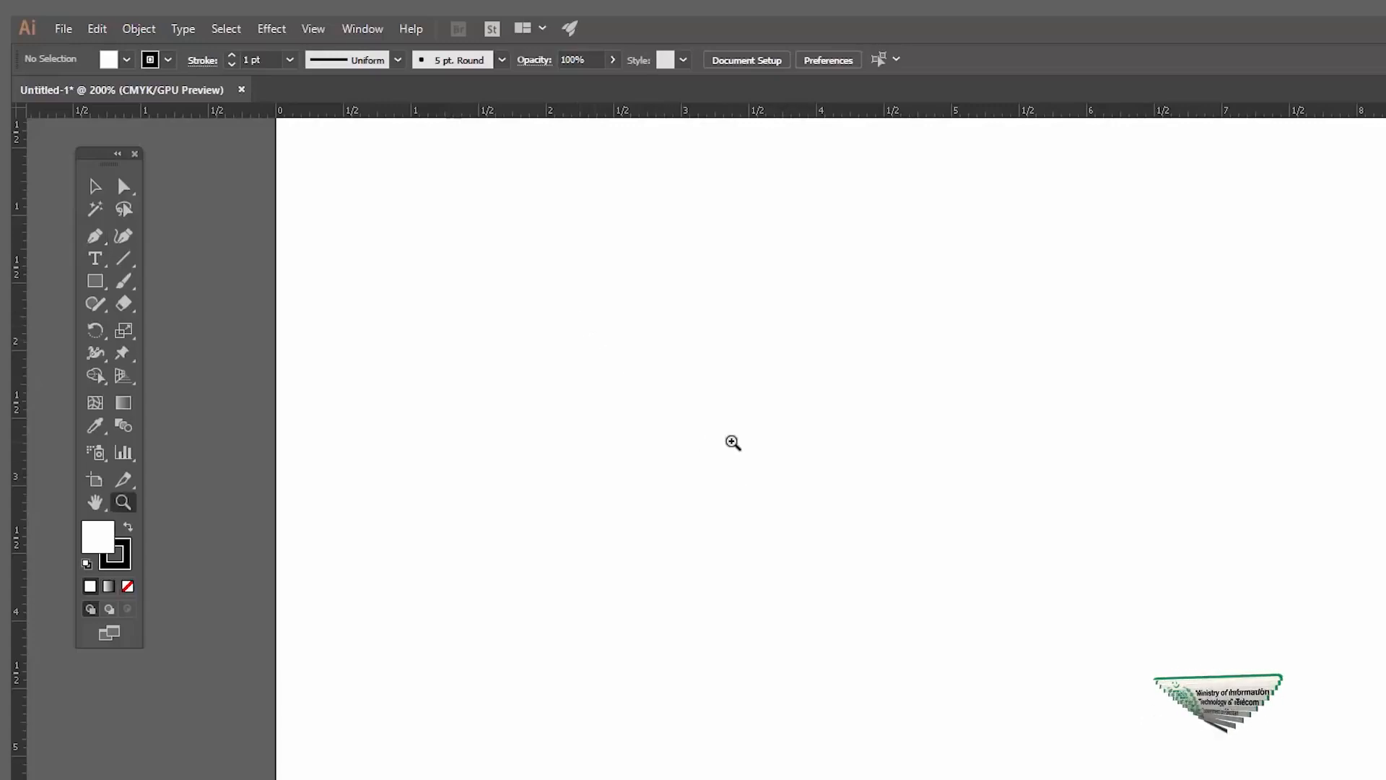
{"action": "left_click", "coordinate": [732, 439]}
{"action": "key", "text": "v"}
{"action": "key", "text": "space"}
{"action": "left_click_drag", "start_coordinate": [713, 405], "coordinate": [709, 398]}
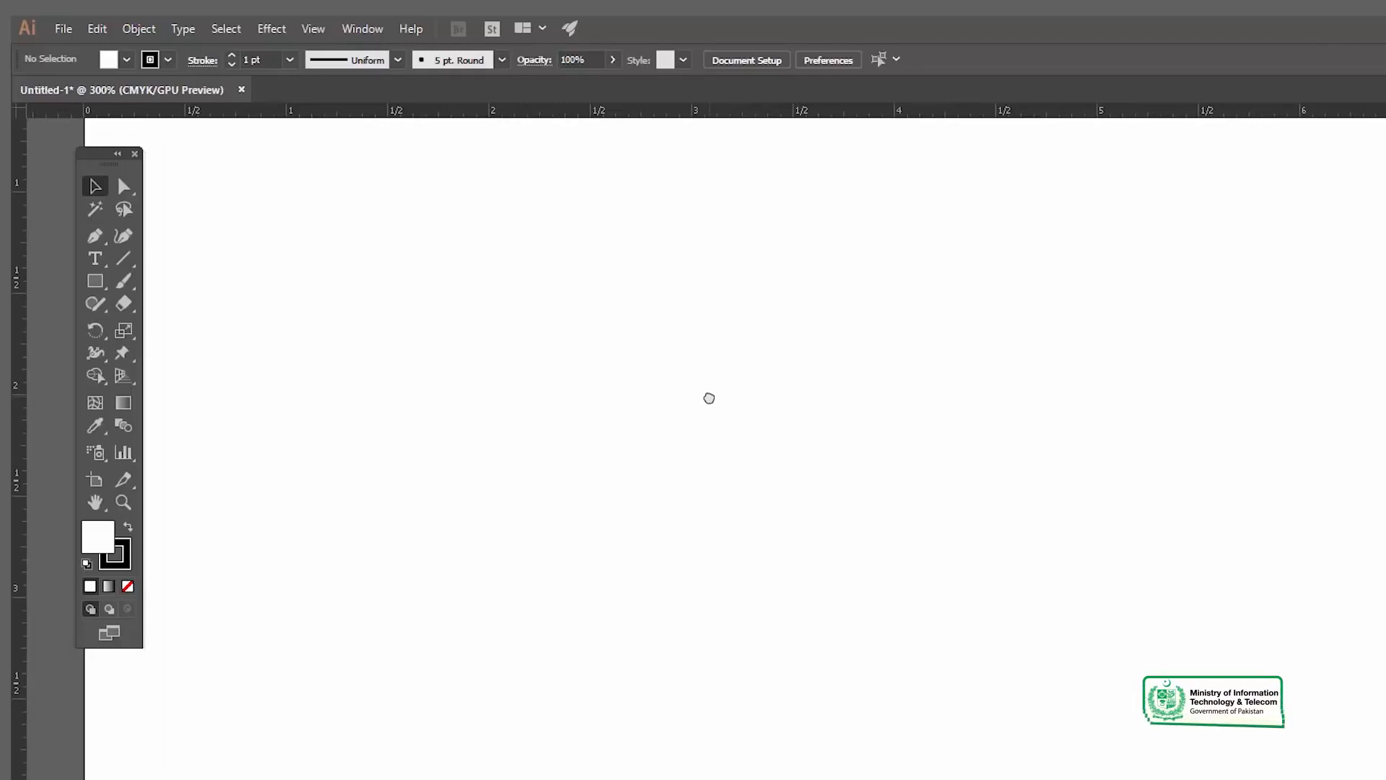
{"action": "key", "text": "p"}
{"action": "left_click", "coordinate": [616, 377]}
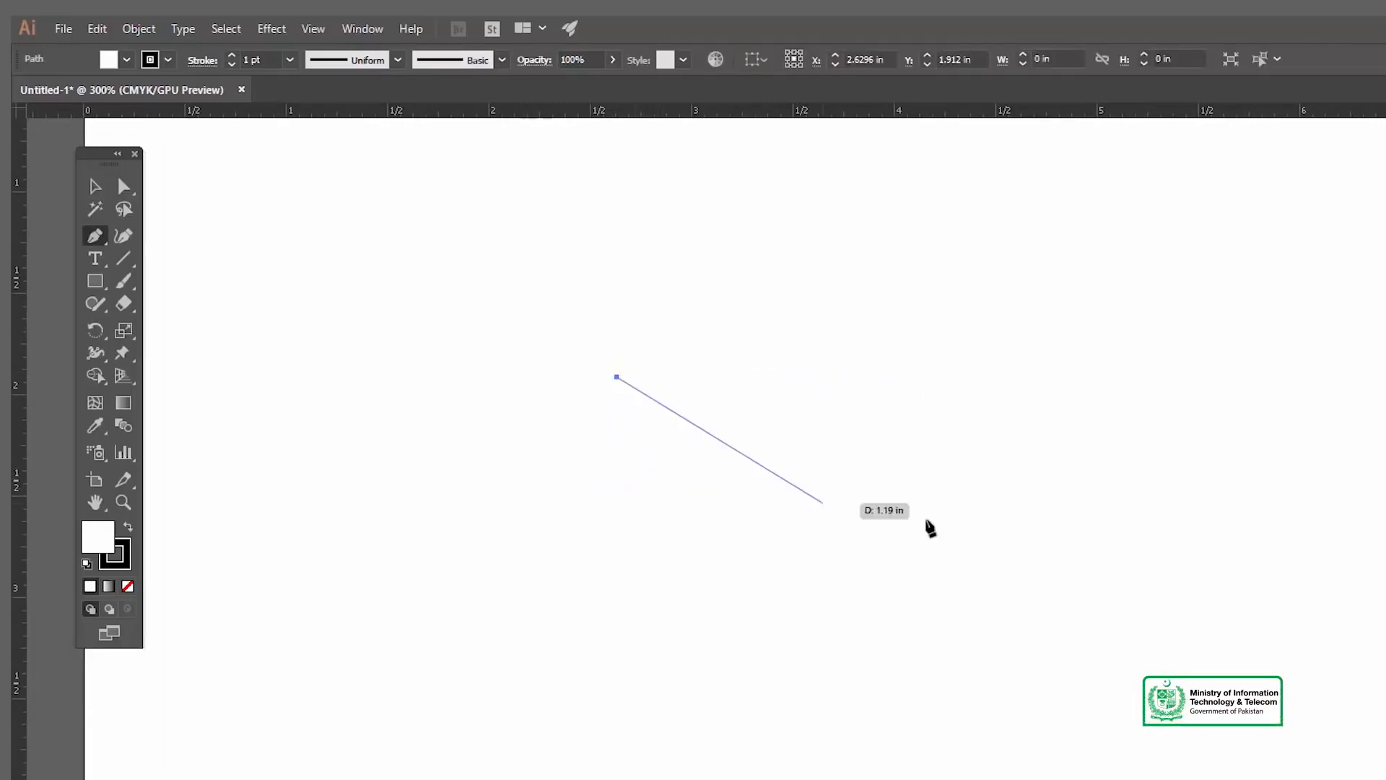
{"action": "key", "text": "space"}
{"action": "left_click_drag", "start_coordinate": [635, 557], "coordinate": [622, 526]}
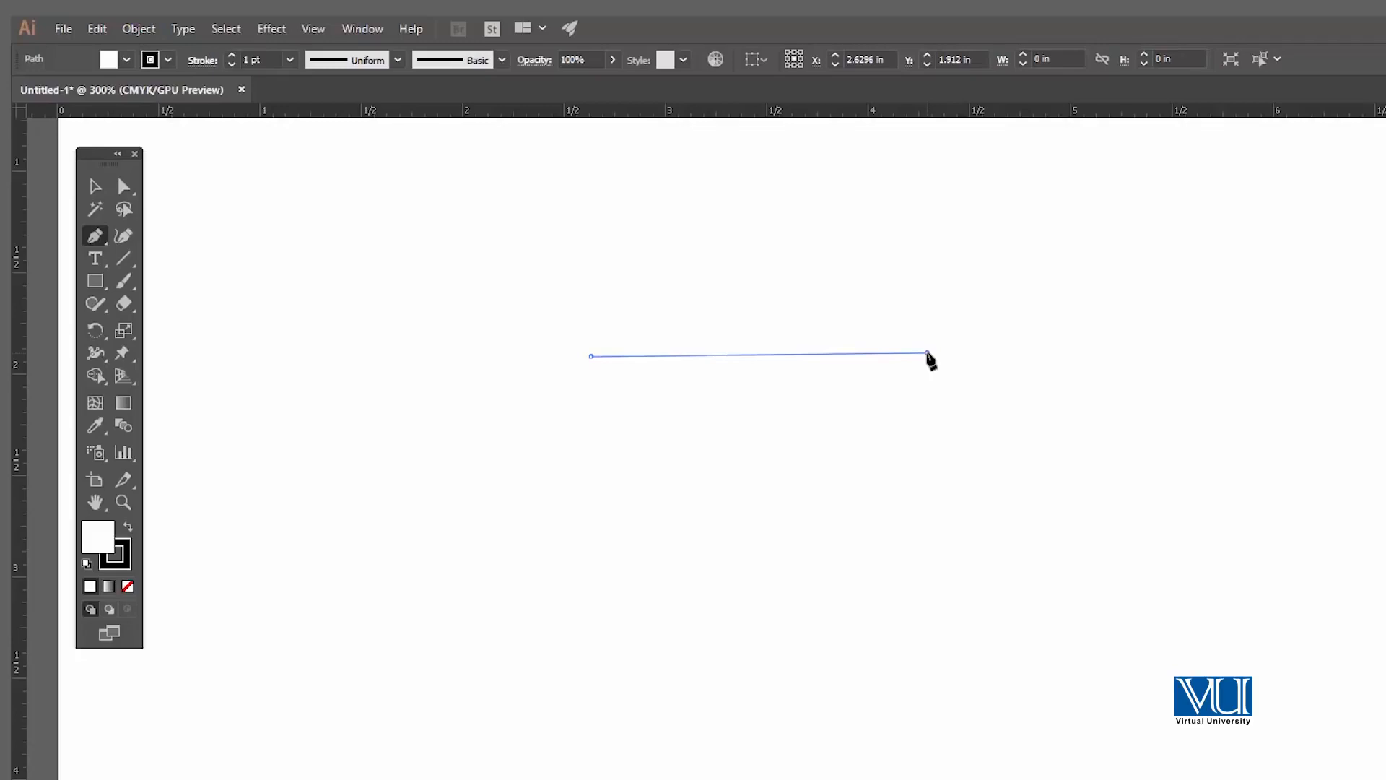
{"action": "left_click_drag", "start_coordinate": [928, 354], "coordinate": [1116, 180]}
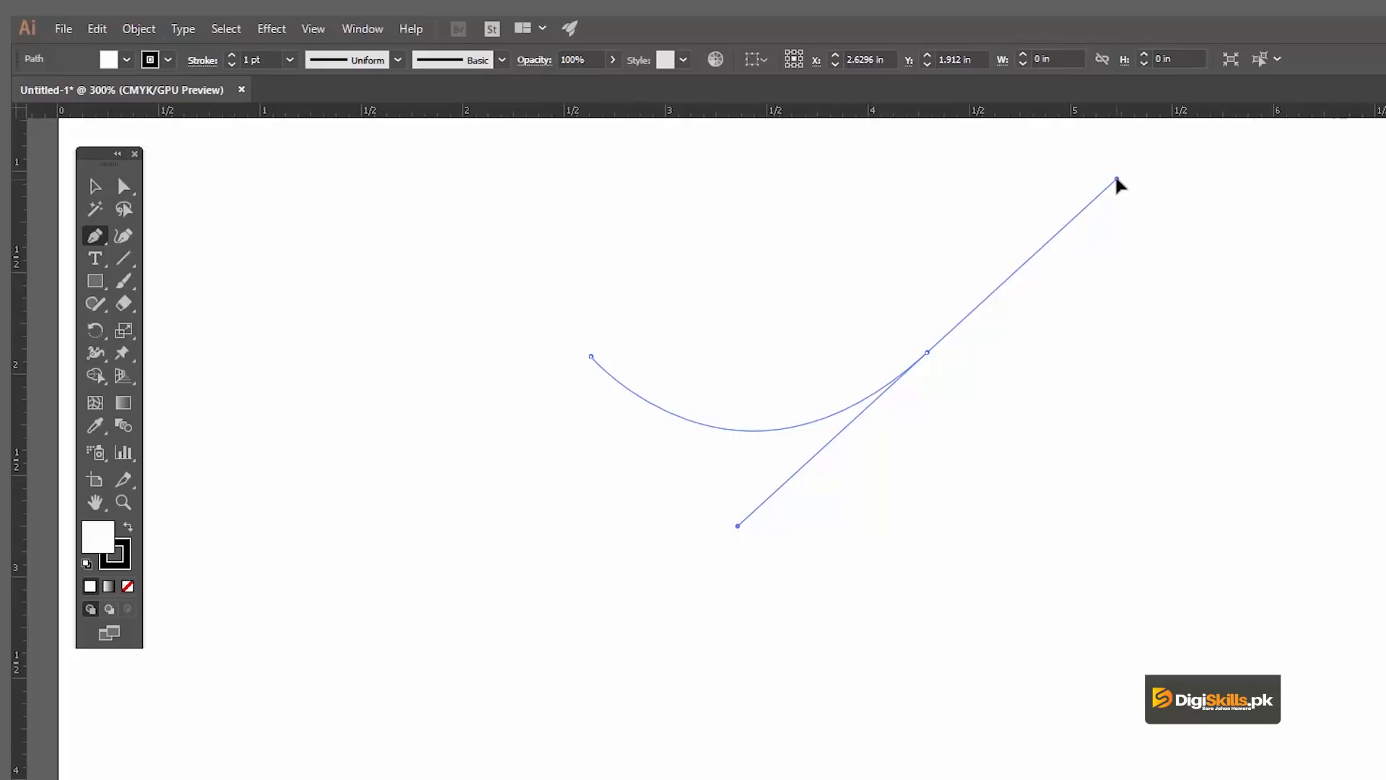
{"action": "key", "text": "ctrl+z"}
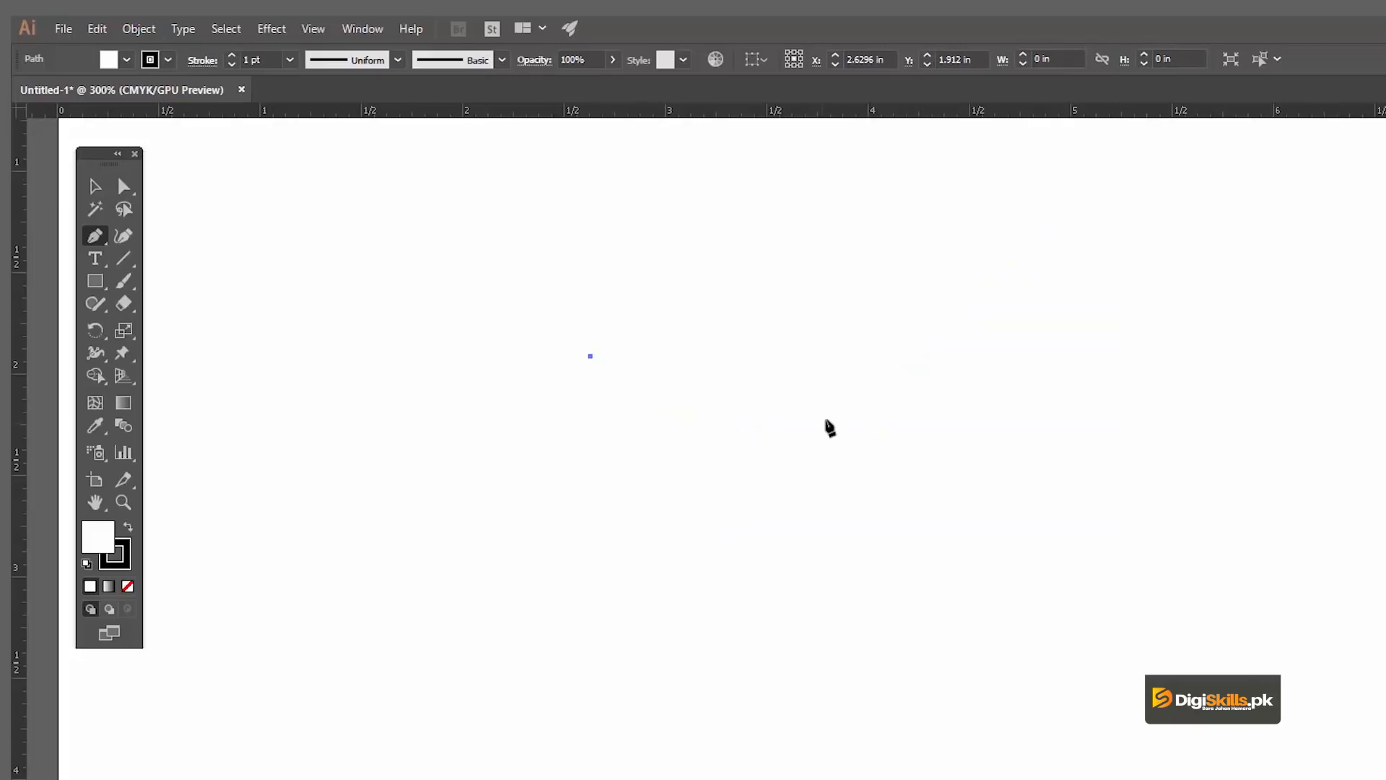
Step: Continue the path as an S-shaped wave, arching up to X 4.25 in, Y 1.89 in and dipping before ending at X 5.90 in, Y 1.72 in
{"action": "mouse_move", "coordinate": [919, 353]}
{"action": "left_mouse_down"}
{"action": "mouse_move", "coordinate": [963, 384]}
{"action": "mouse_move", "coordinate": [1105, 561]}
{"action": "left_mouse_up"}
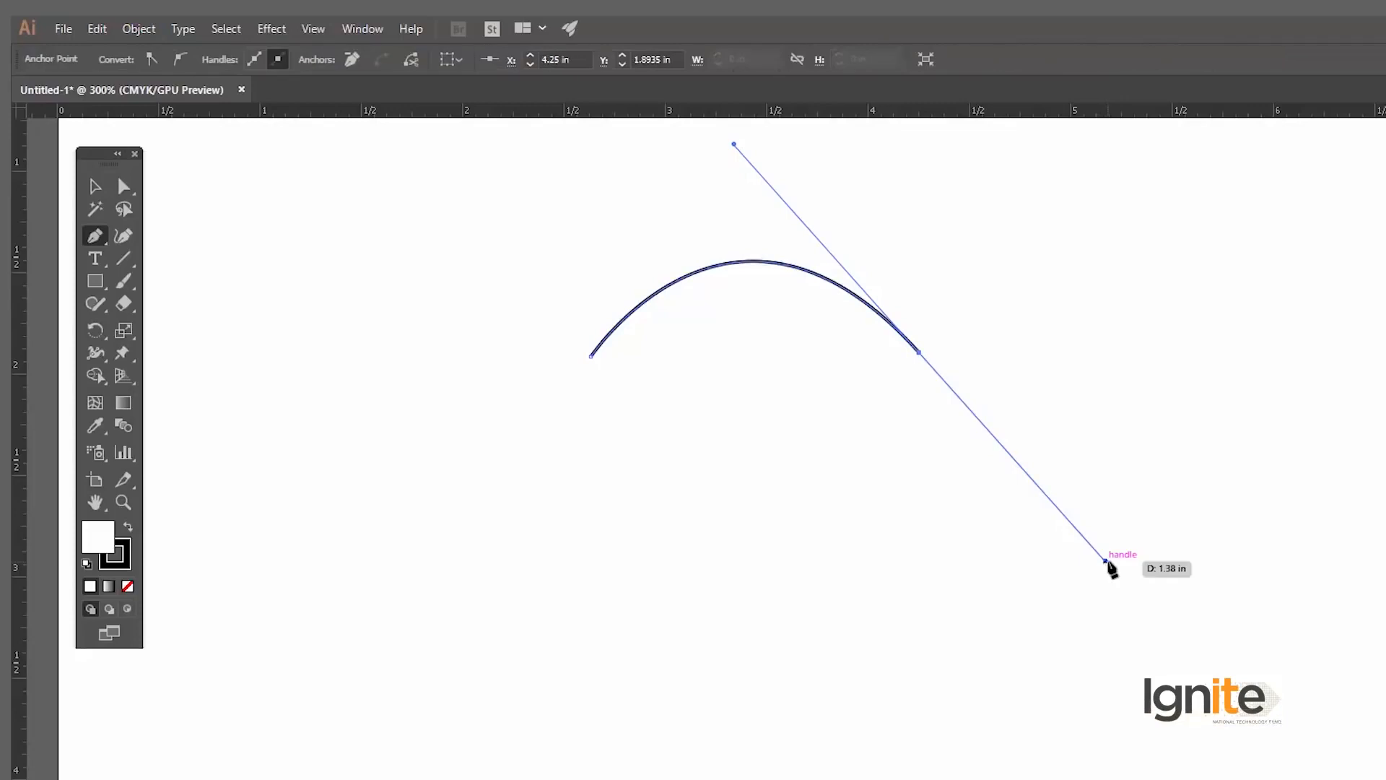
{"action": "left_click", "coordinate": [1254, 319]}
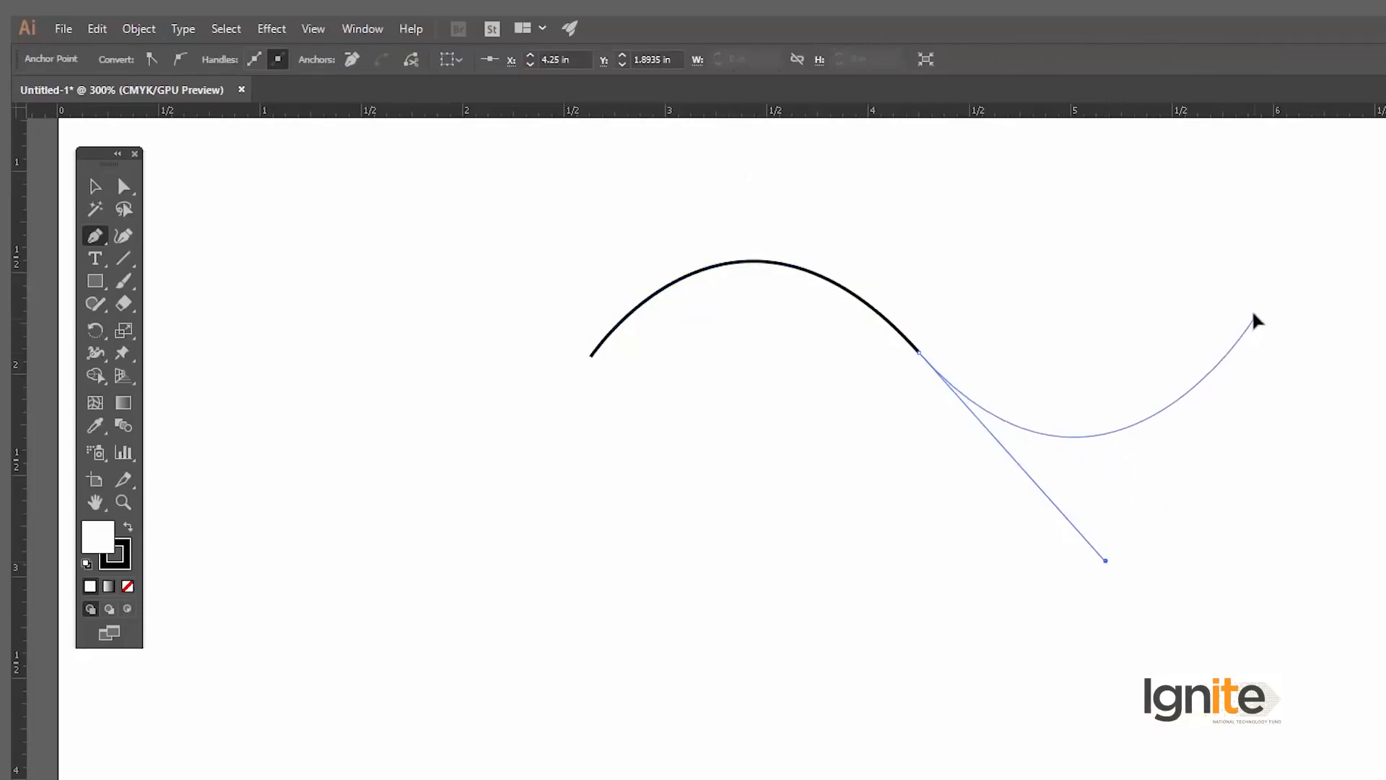
{"action": "left_click_drag", "start_coordinate": [1258, 310], "coordinate": [1260, 311]}
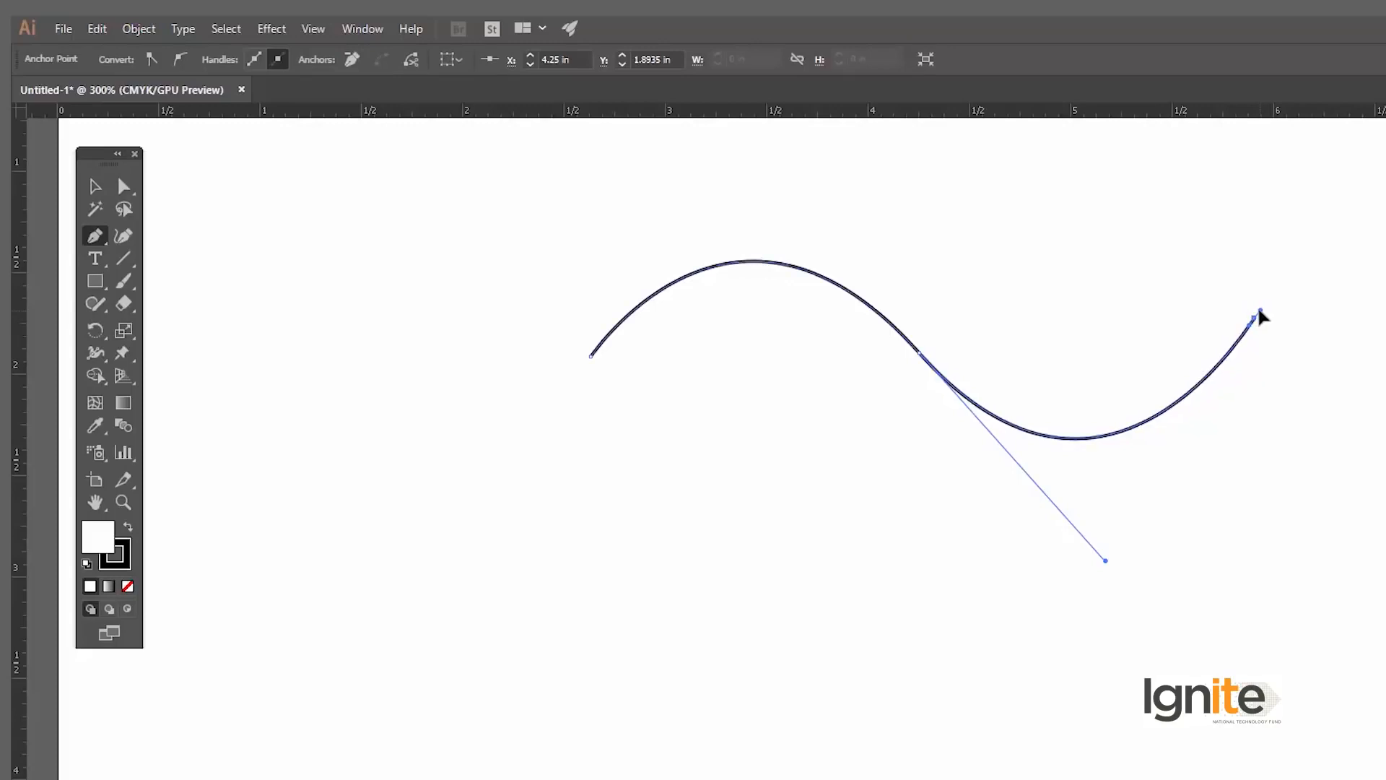
{"action": "key", "text": "v"}
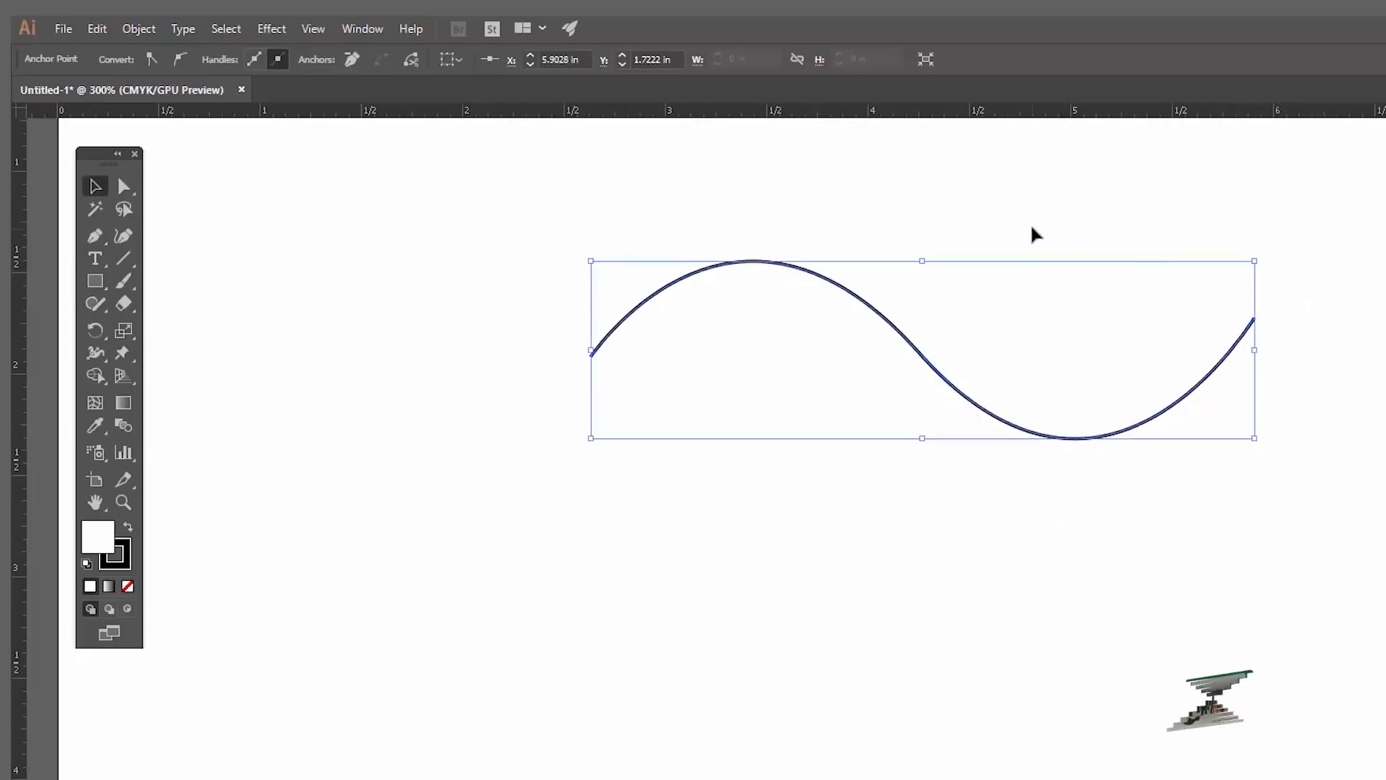
{"action": "left_click", "coordinate": [1029, 224]}
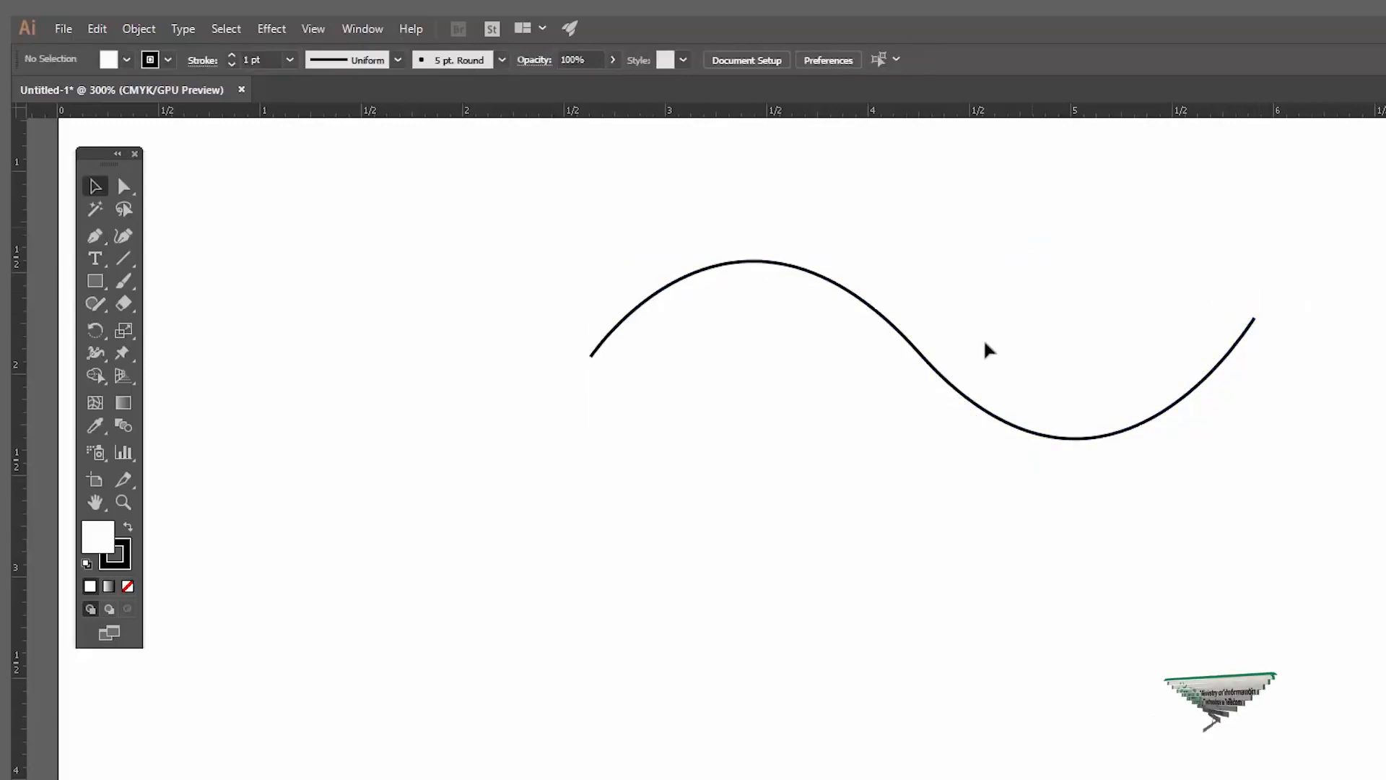
Step: Rotate the wave path 90° so it stands vertically, and scale it down
{"action": "left_click", "coordinate": [943, 386]}
{"action": "left_click", "coordinate": [802, 199]}
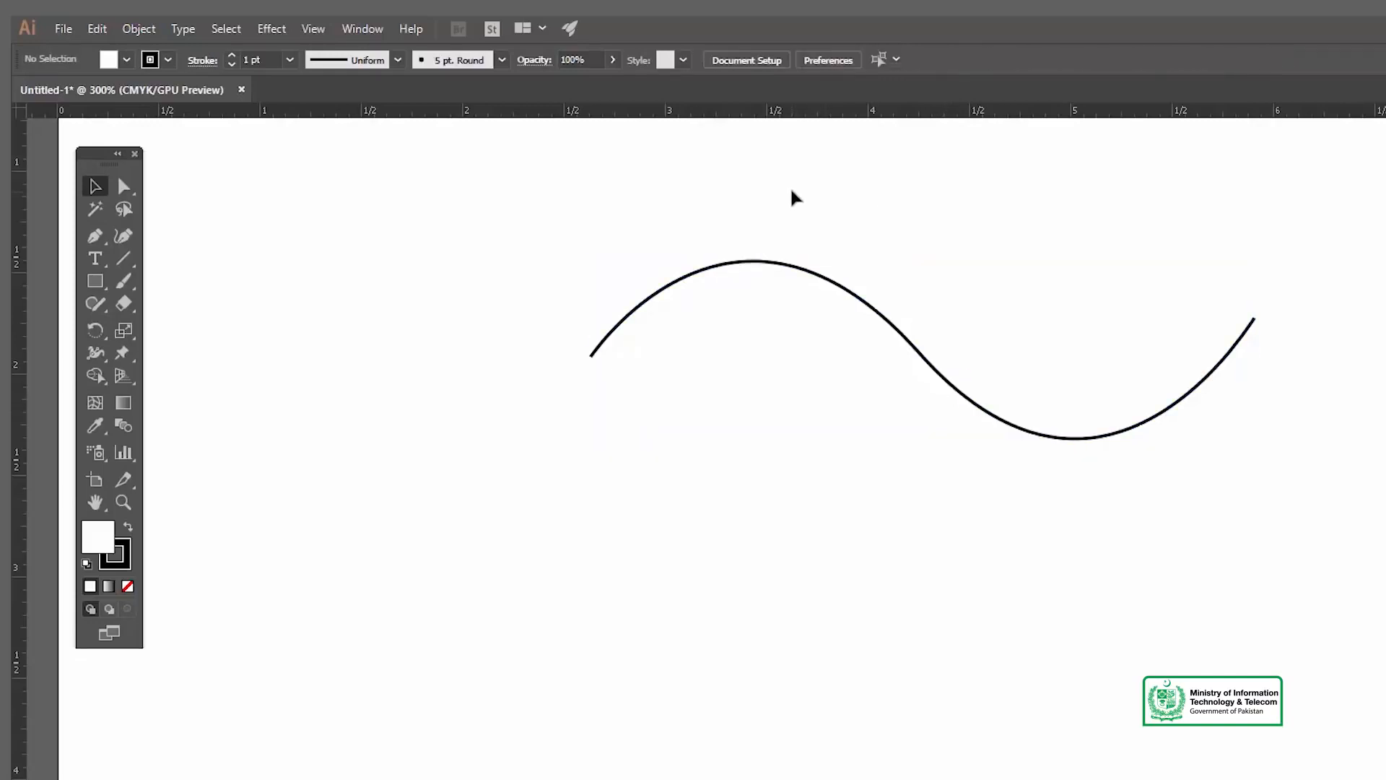
{"action": "left_click", "coordinate": [783, 268]}
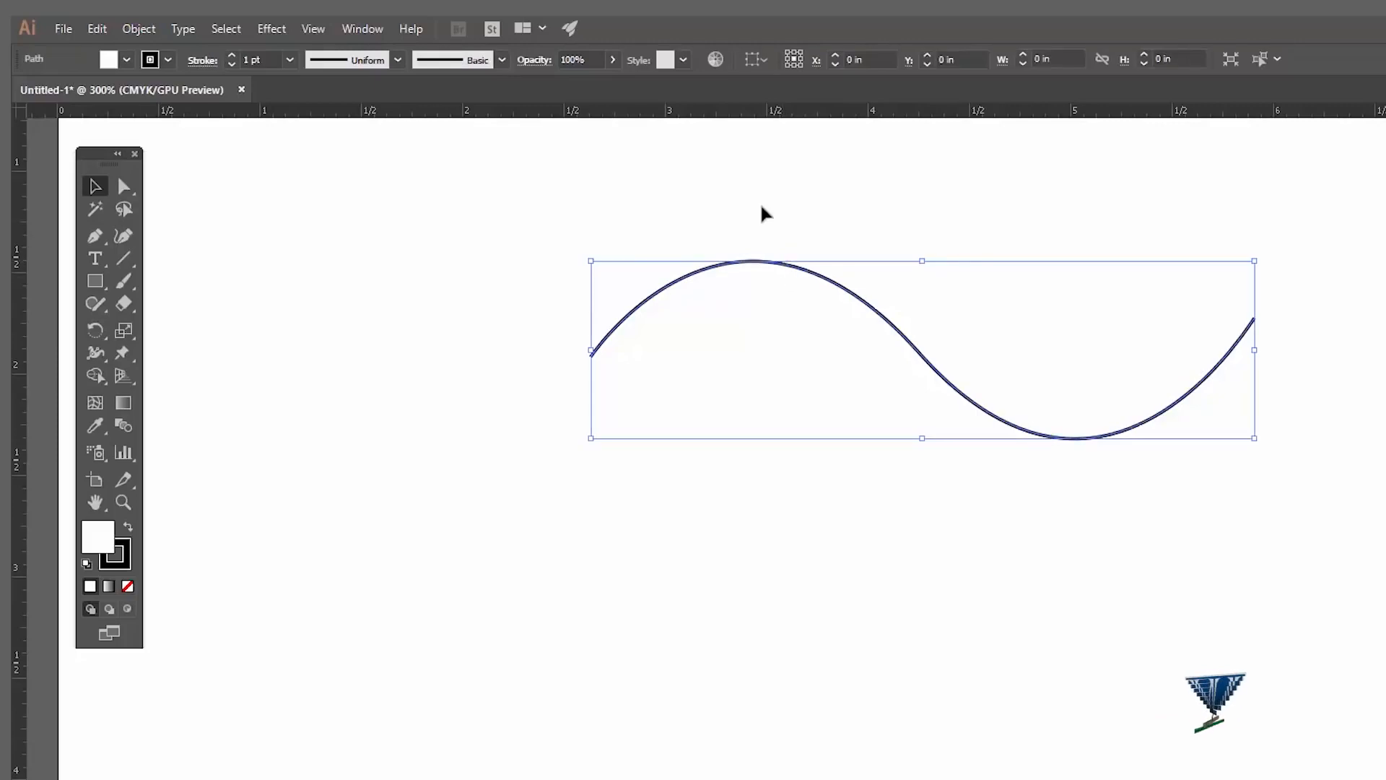
{"action": "left_click_drag", "start_coordinate": [586, 244], "coordinate": [941, 394]}
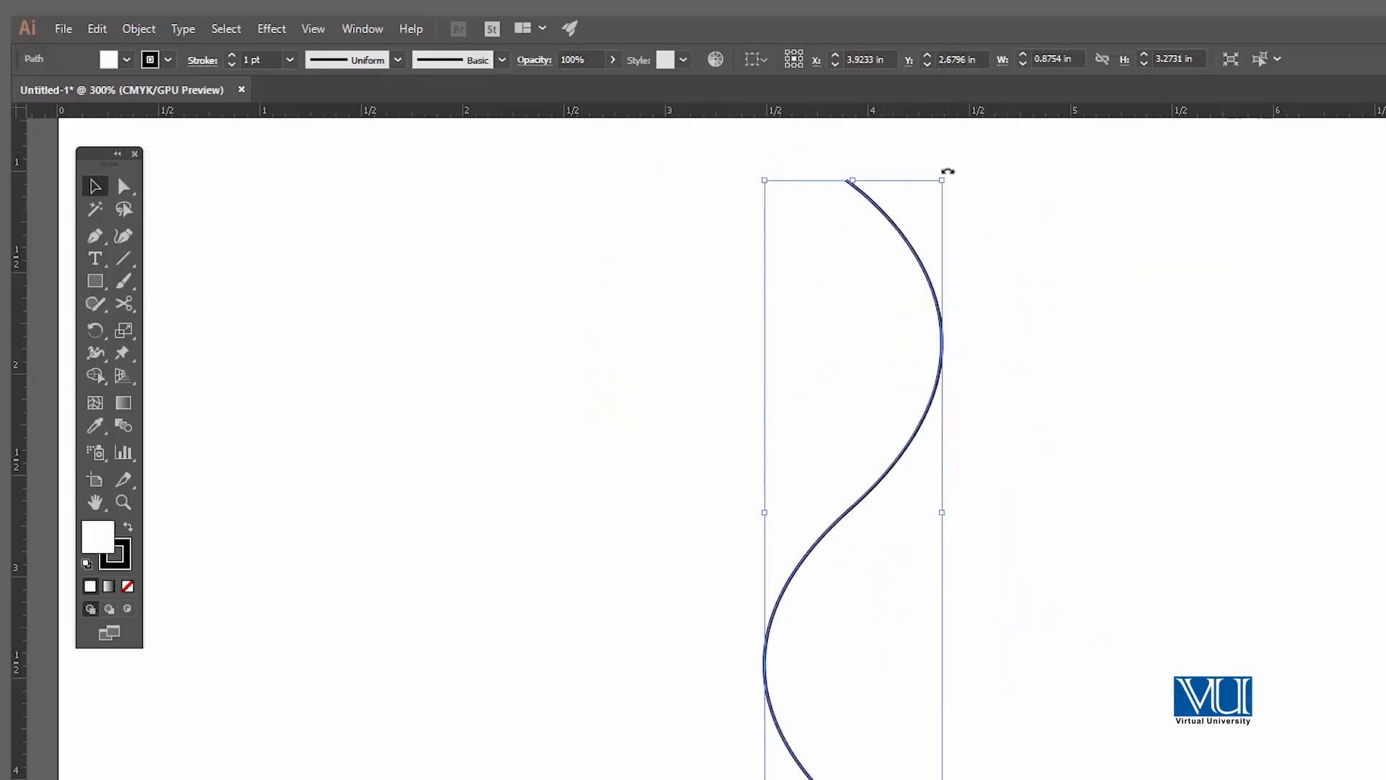
{"action": "left_click_drag", "start_coordinate": [947, 183], "coordinate": [899, 243]}
{"action": "left_click_drag", "start_coordinate": [886, 400], "coordinate": [904, 323]}
{"action": "left_click", "coordinate": [1040, 310]}
Step: Draw a second vertical S-curve beside the first, with anchors at about X 5.29, Y 1.76 in, X 5.25, Y 2.81 in and X 5.19, Y 3.73 in
{"action": "key", "text": "p"}
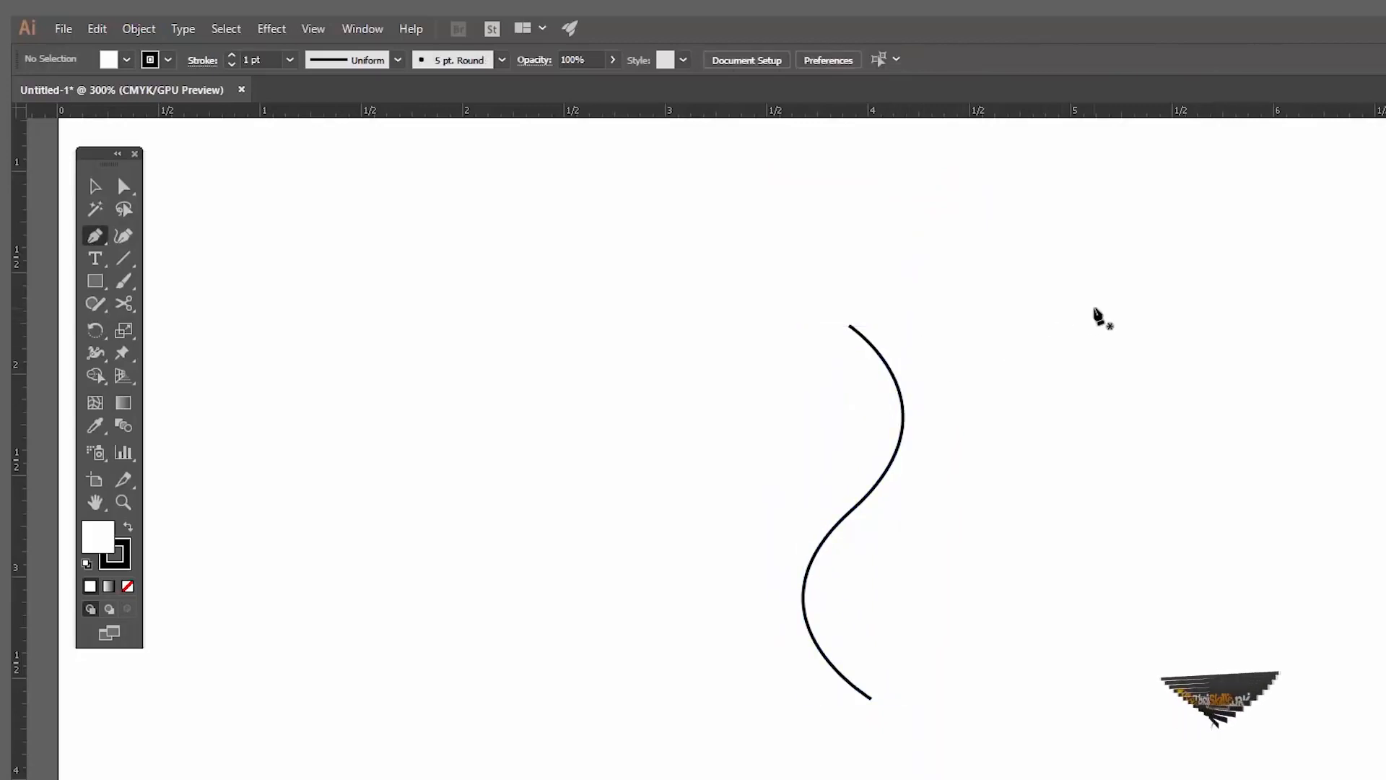
{"action": "left_click", "coordinate": [1130, 325]}
{"action": "left_click_drag", "start_coordinate": [1122, 537], "coordinate": [1243, 628]}
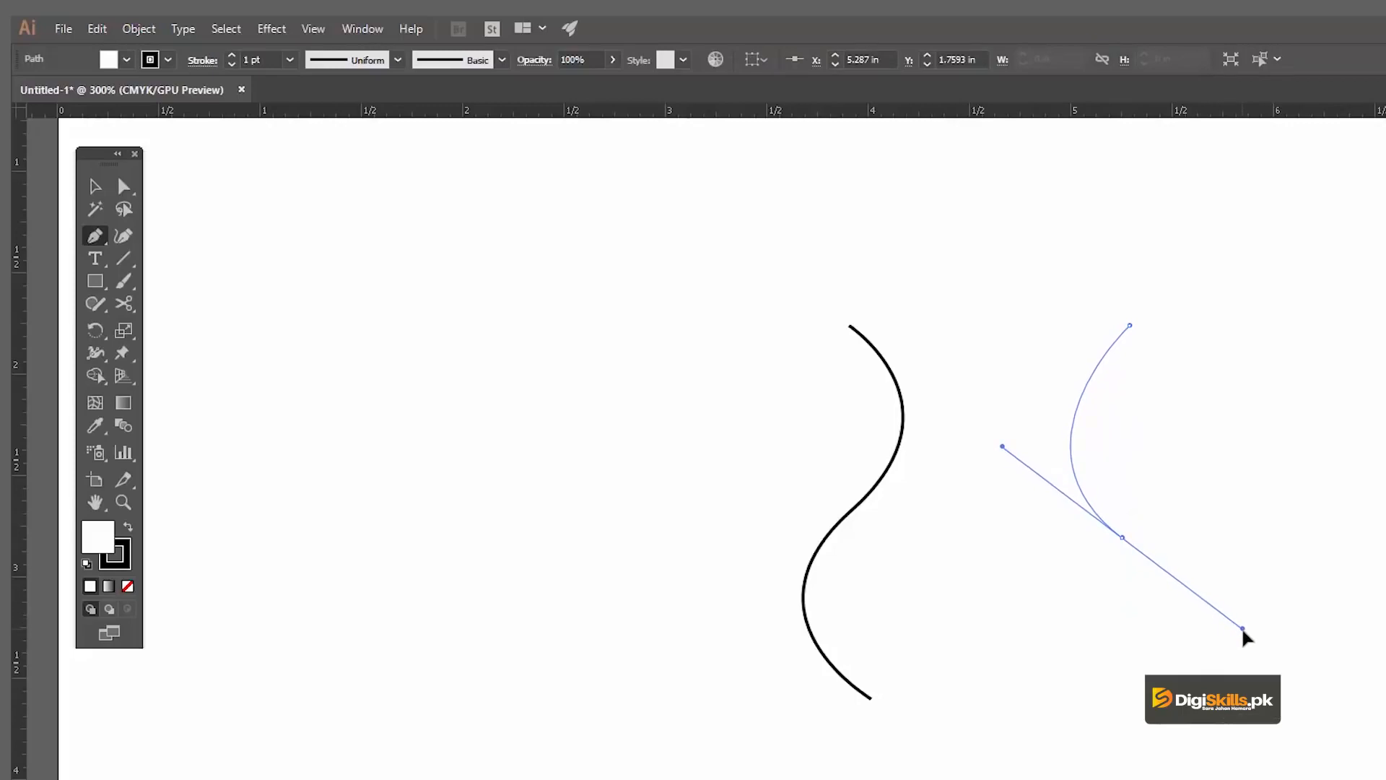
{"action": "left_click_drag", "start_coordinate": [1242, 628], "coordinate": [1243, 628]}
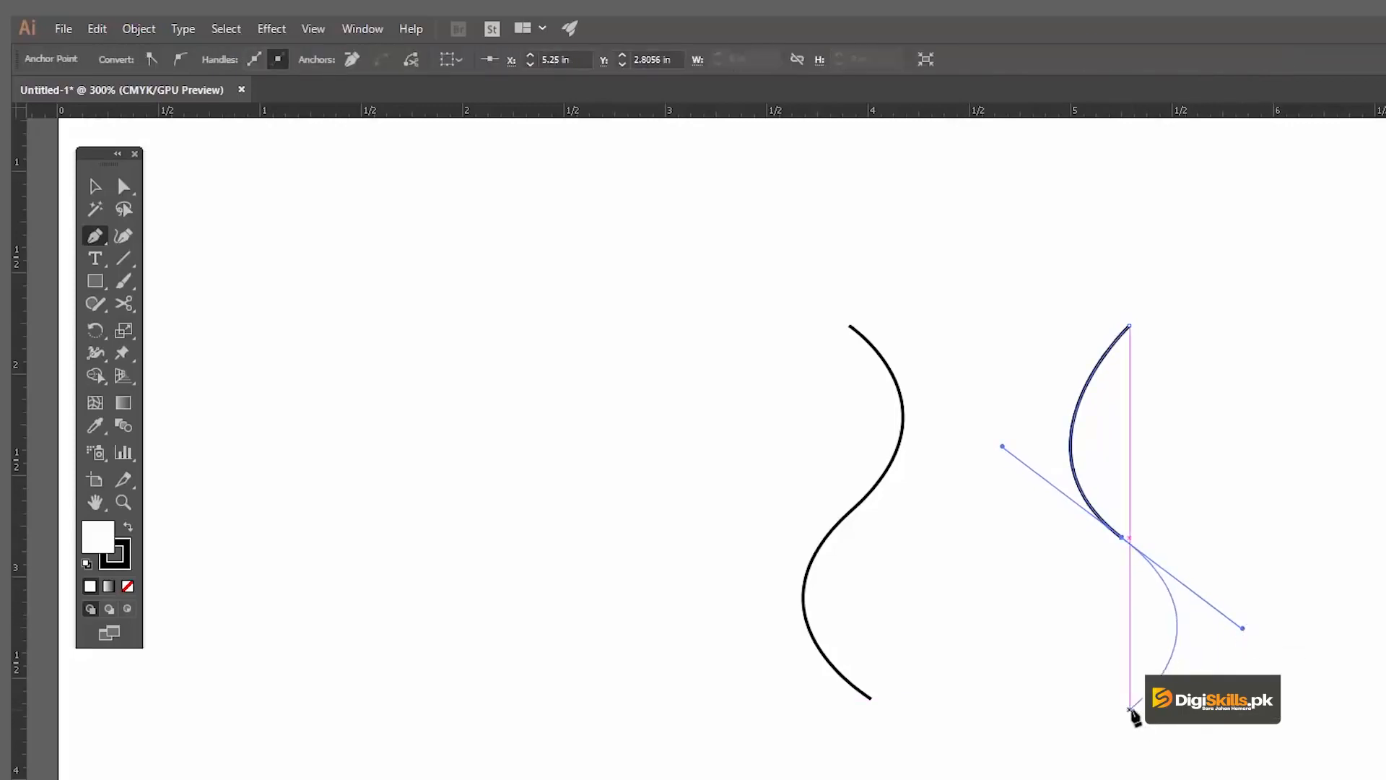
{"action": "left_click_drag", "start_coordinate": [1074, 767], "coordinate": [1053, 767]}
{"action": "key", "text": "v"}
{"action": "left_click", "coordinate": [1014, 608]}
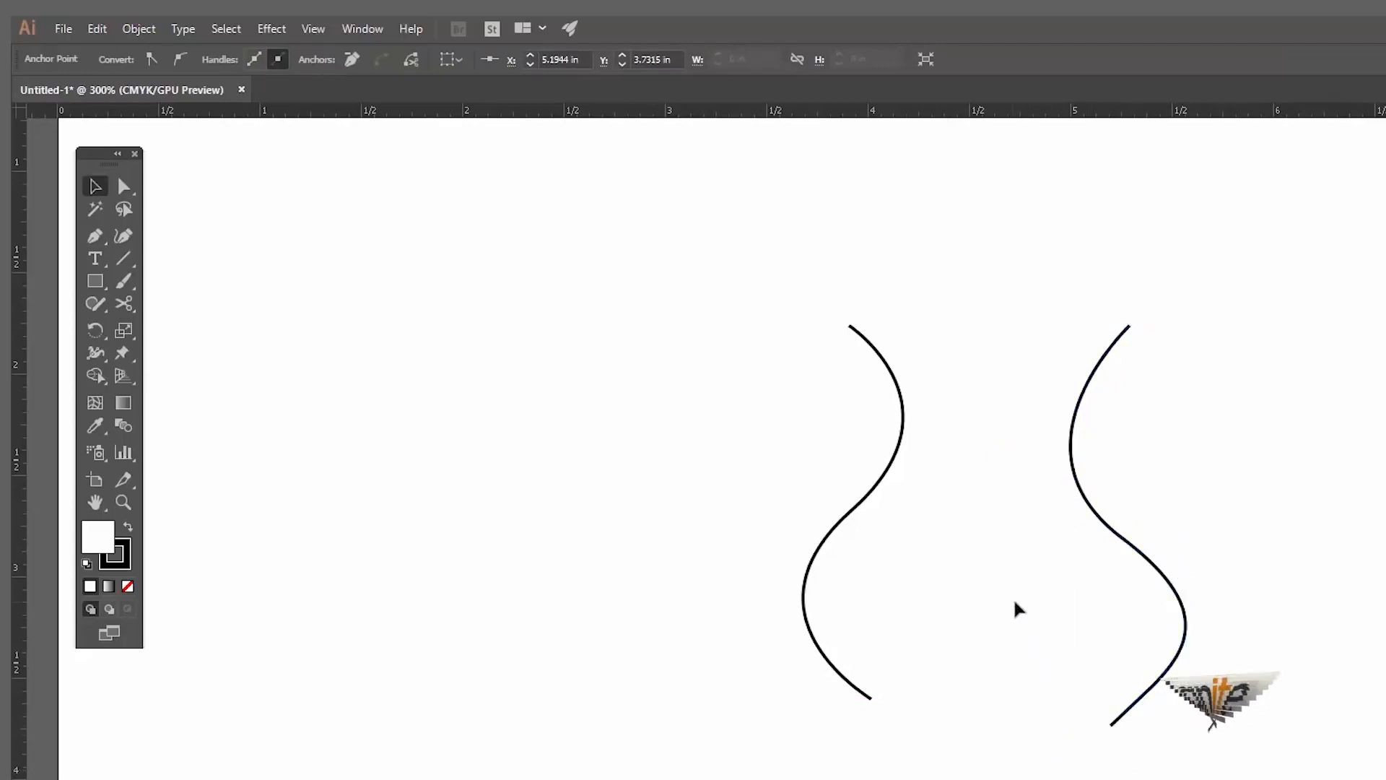
Step: Select both vertical S-curves and delete them from the artboard
{"action": "left_click_drag", "start_coordinate": [798, 300], "coordinate": [1107, 492]}
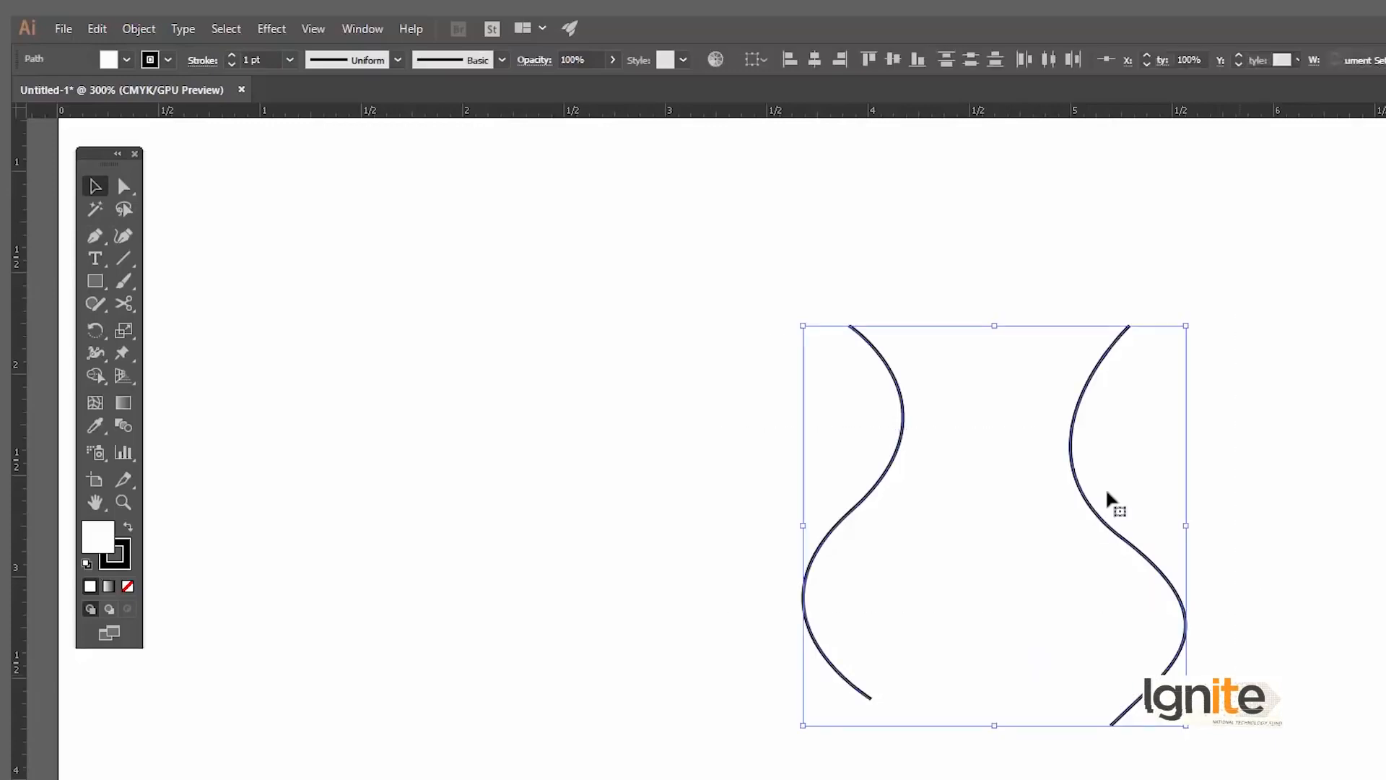
{"action": "key", "text": "Delete"}
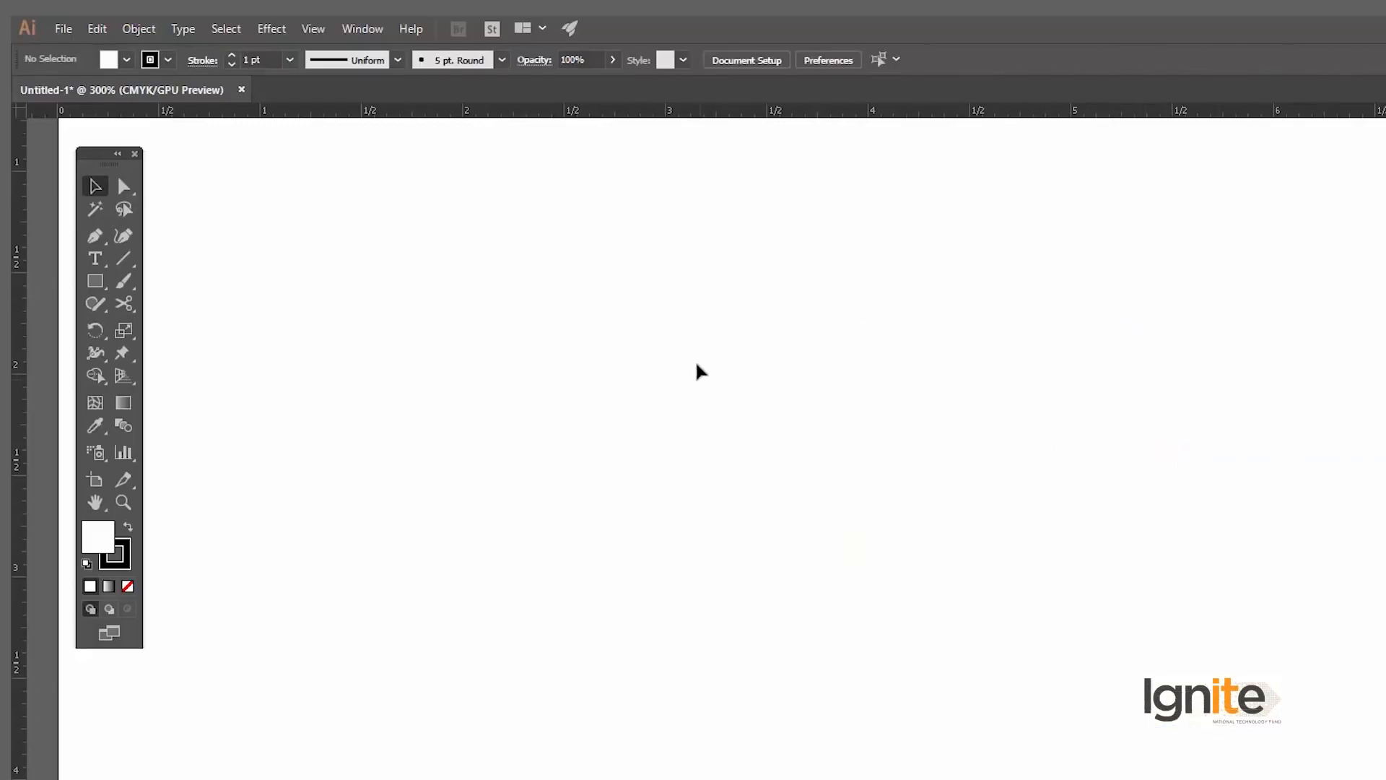
{"action": "key", "text": "p"}
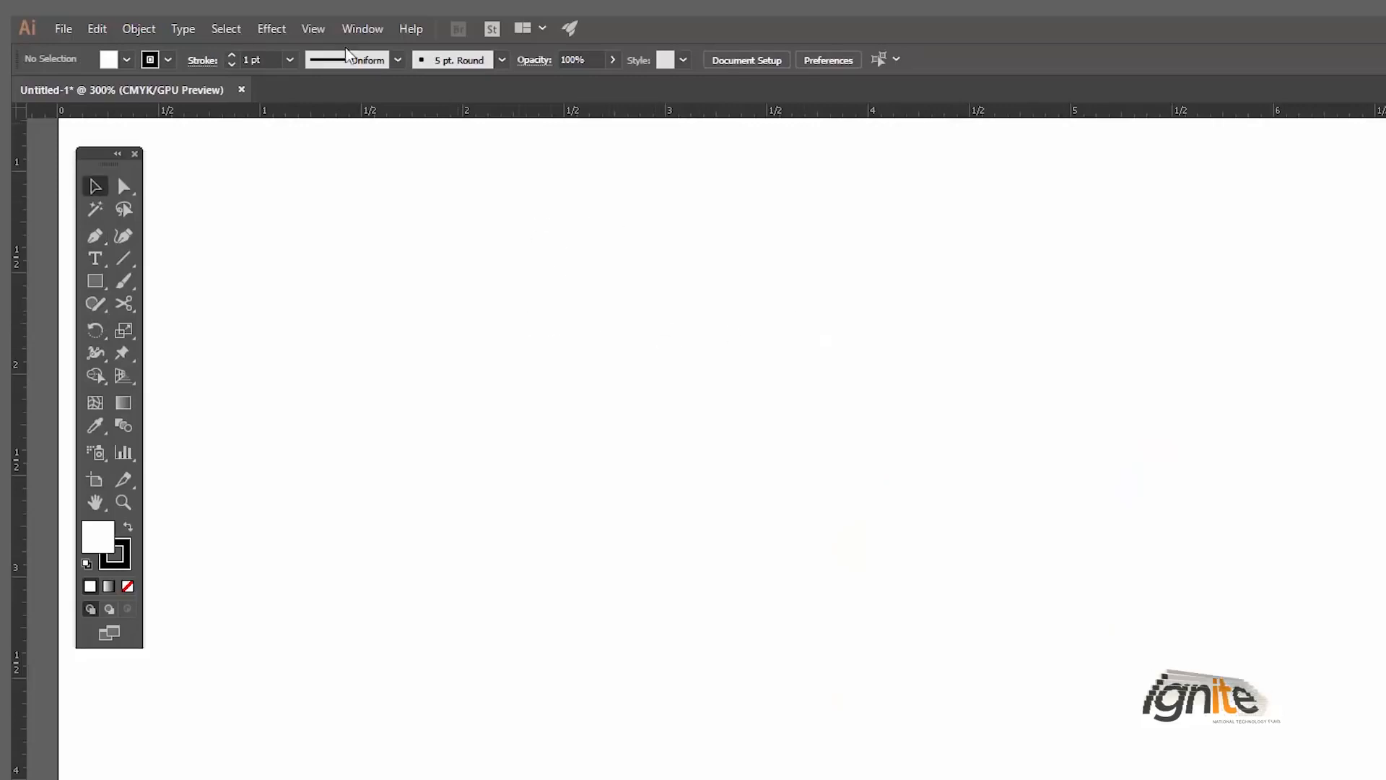
Step: Check the Smart Guides option and draw a closed right triangle about 1.17 in wide and 0.4 in high, aligning its corners with the guides
{"action": "left_click", "coordinate": [312, 30]}
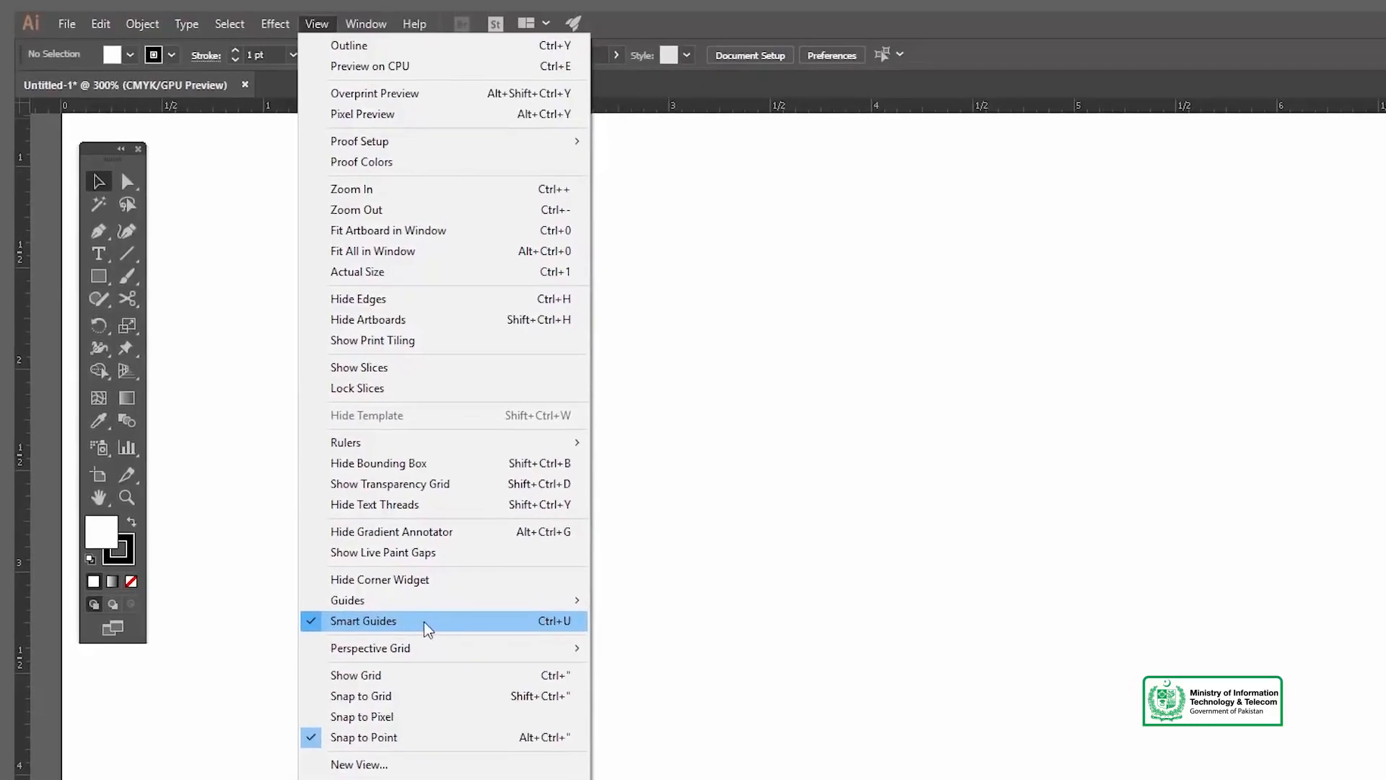
{"action": "left_click", "coordinate": [652, 479]}
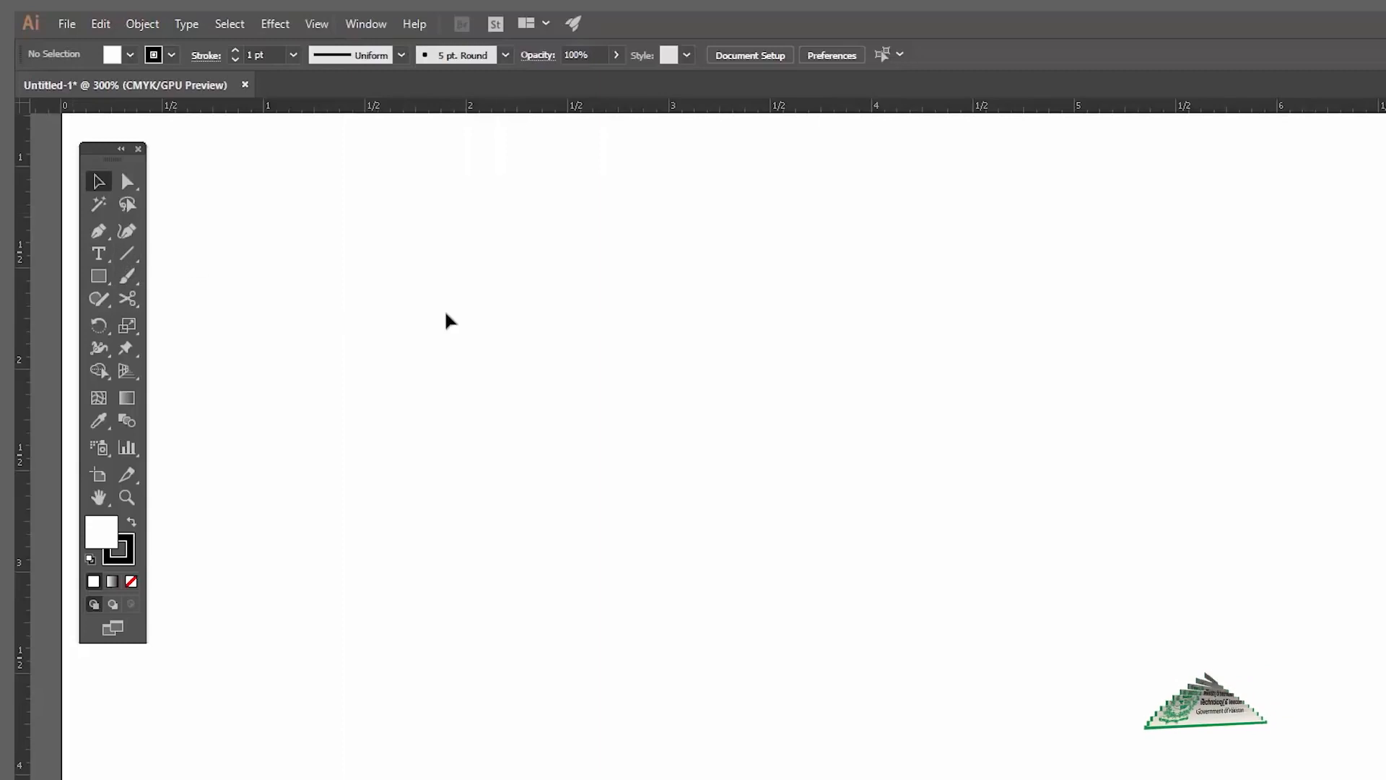
{"action": "key", "text": "p"}
{"action": "left_click", "coordinate": [605, 345]}
{"action": "left_click", "coordinate": [841, 264]}
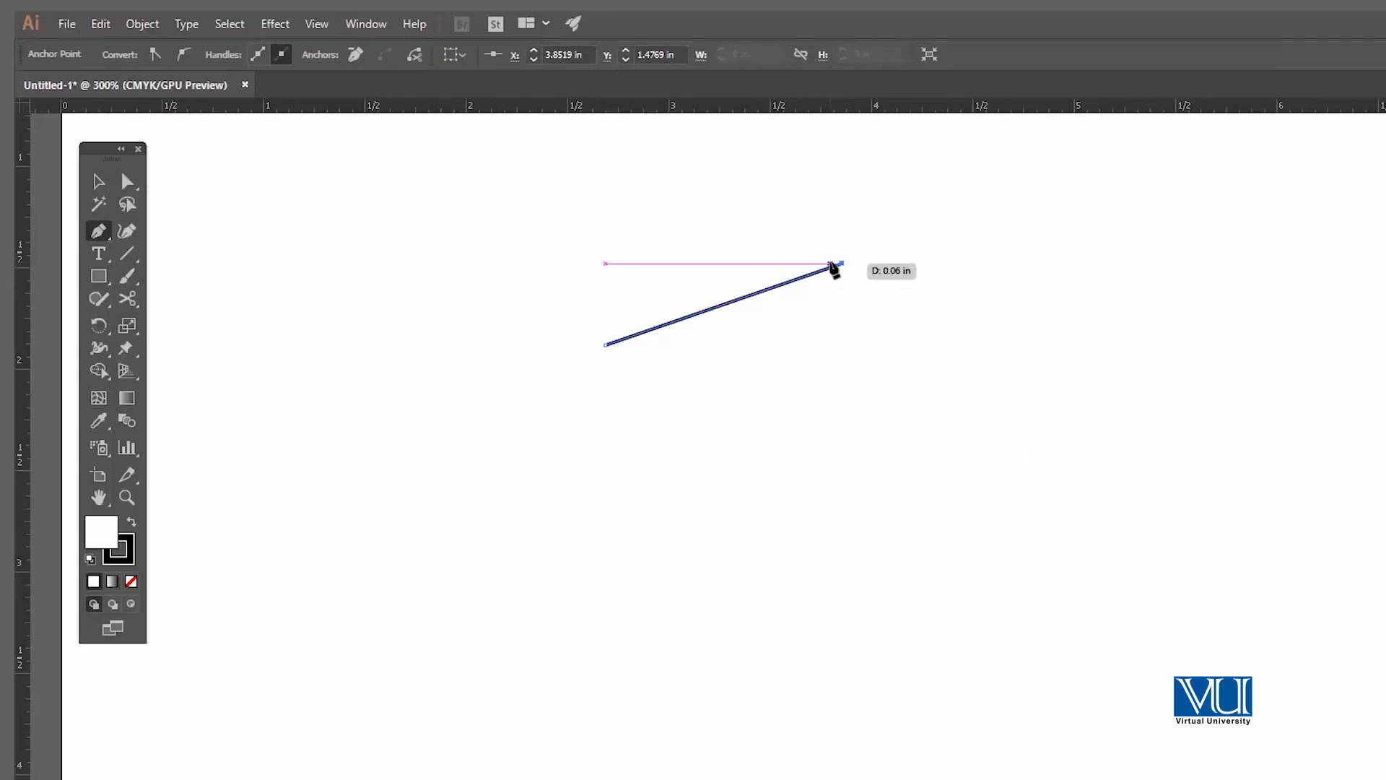
{"action": "left_click", "coordinate": [606, 264]}
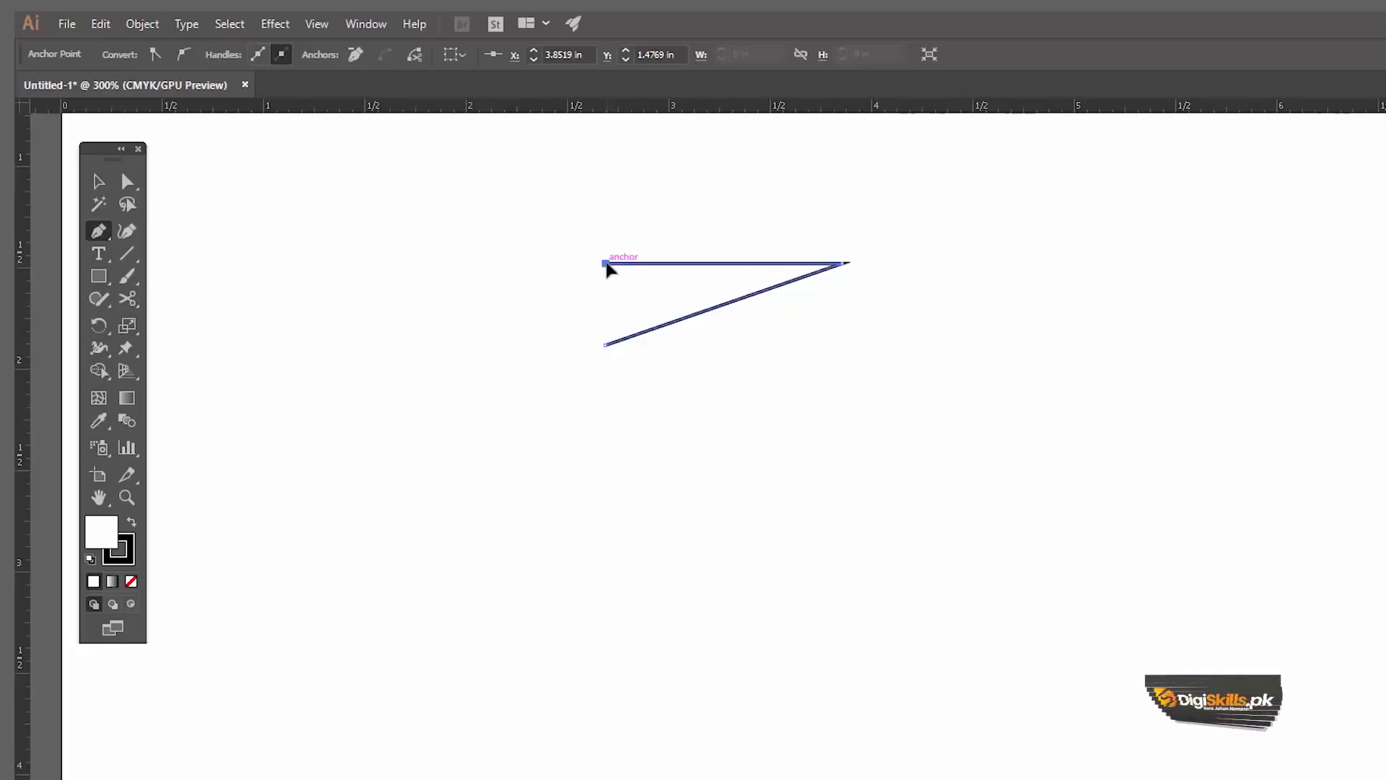
{"action": "left_click", "coordinate": [607, 346]}
{"action": "key", "text": "v"}
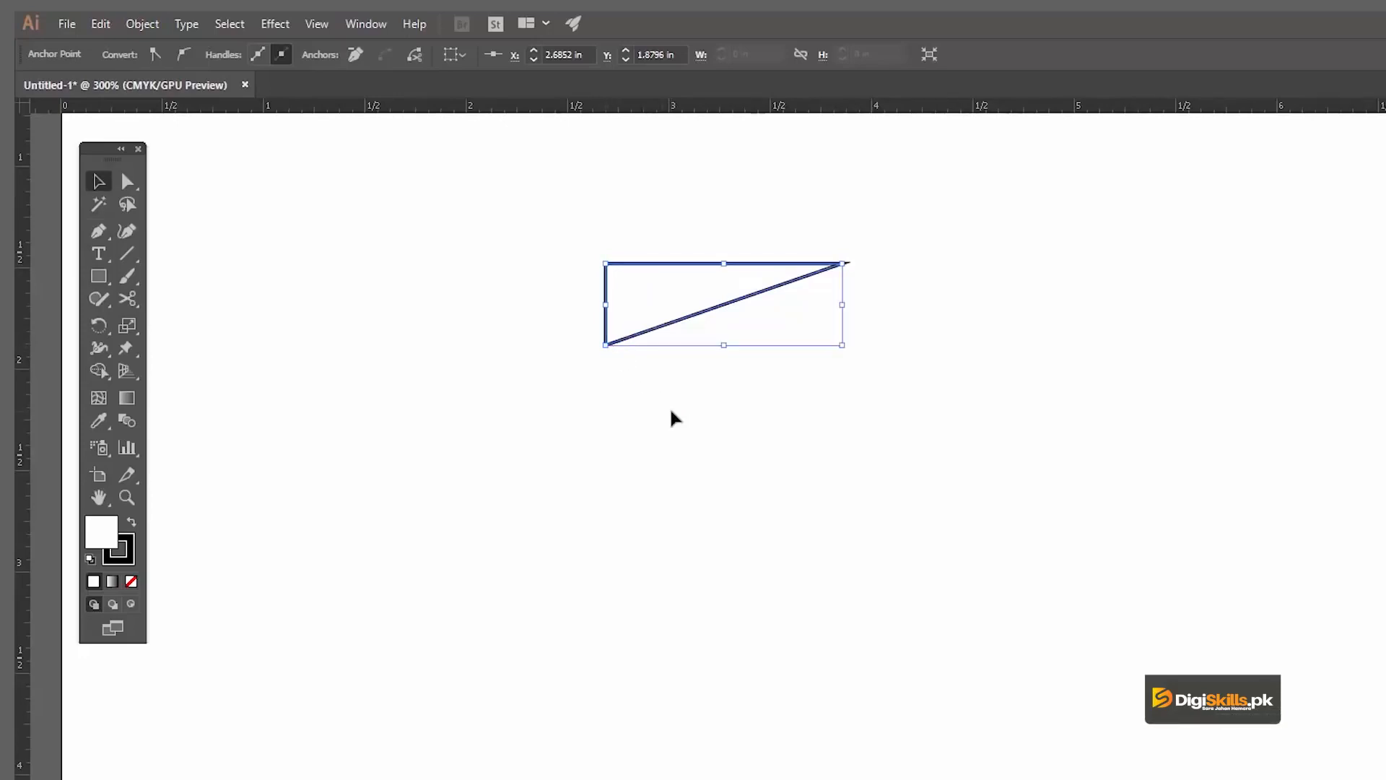
{"action": "left_click", "coordinate": [670, 409]}
Step: Practise deselecting and reselecting the triangle with the Selection tool, and delete it
{"action": "left_click_drag", "start_coordinate": [882, 383], "coordinate": [882, 383]}
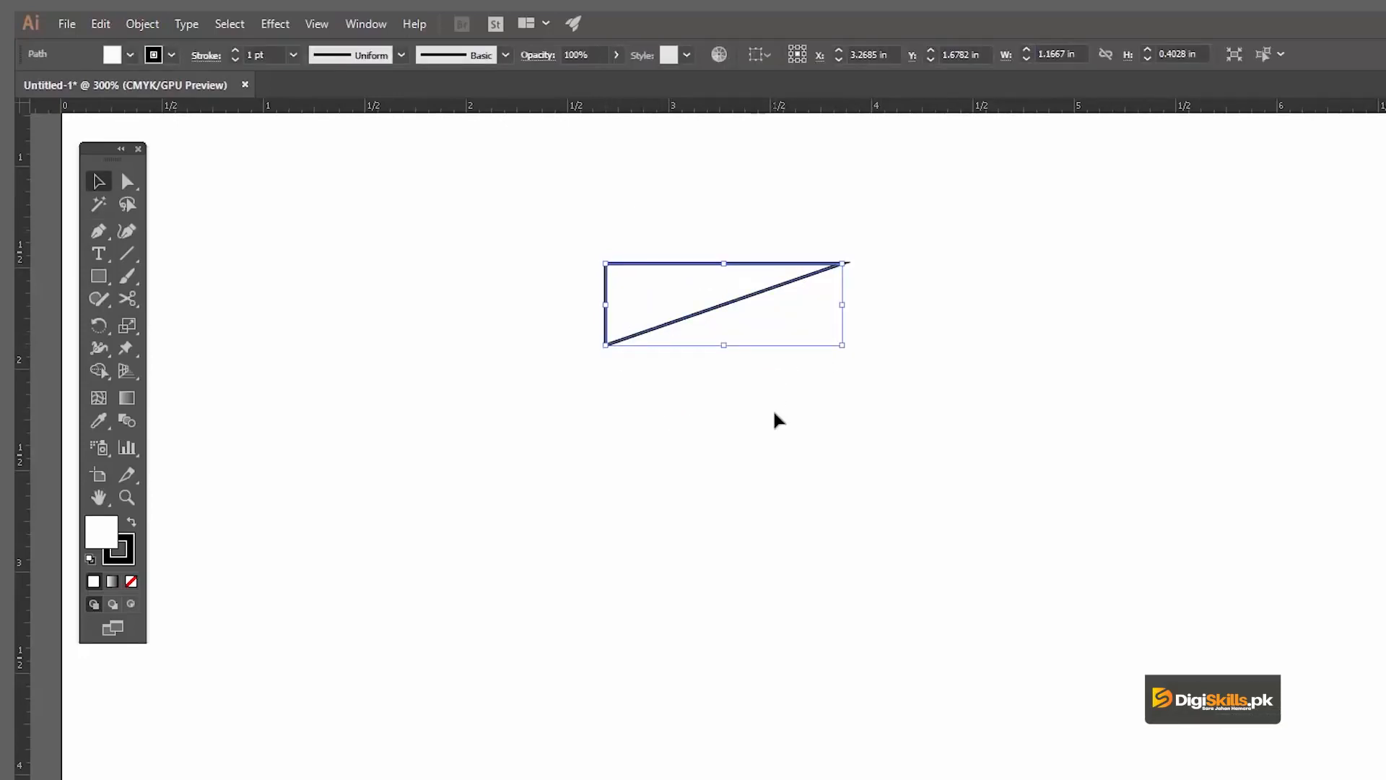
{"action": "left_click", "coordinate": [772, 409]}
{"action": "left_click_drag", "start_coordinate": [776, 339], "coordinate": [775, 340]}
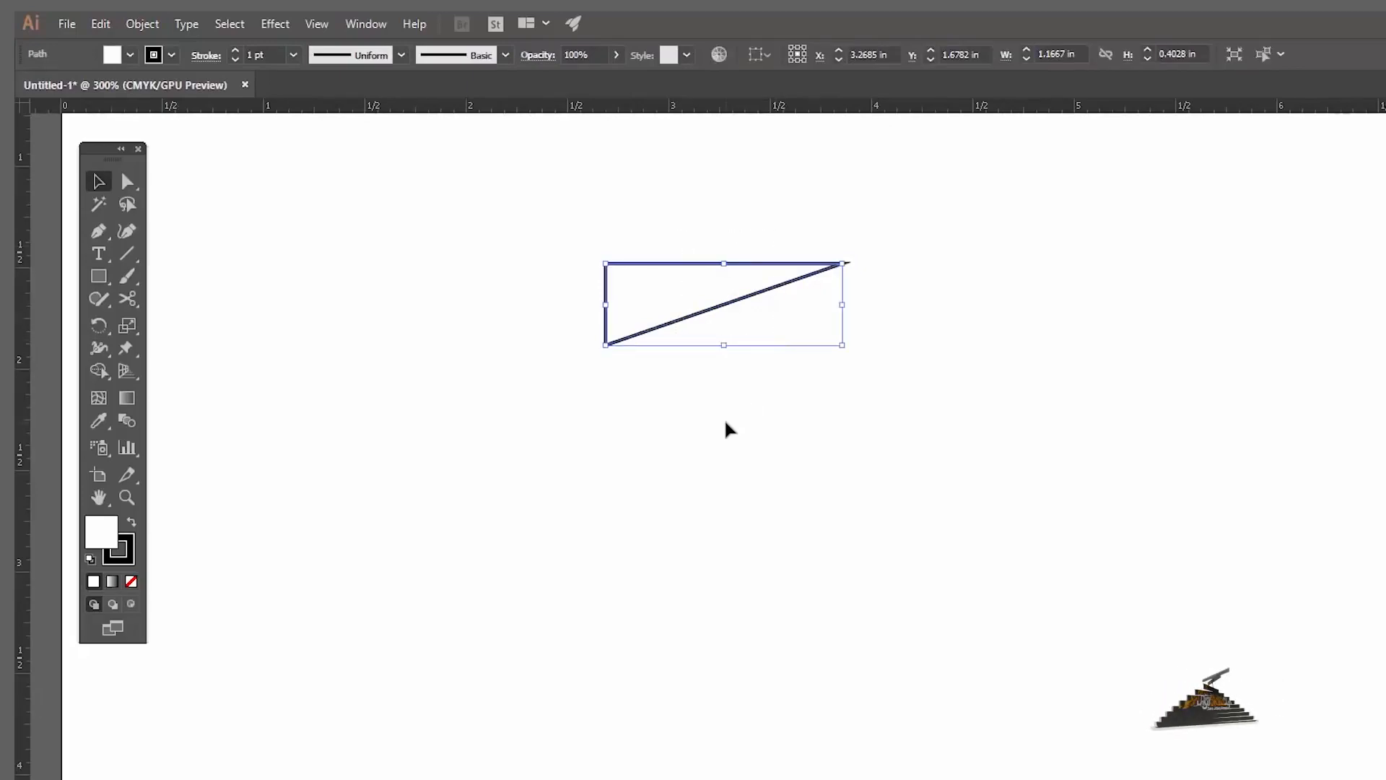
{"action": "key", "text": "Delete"}
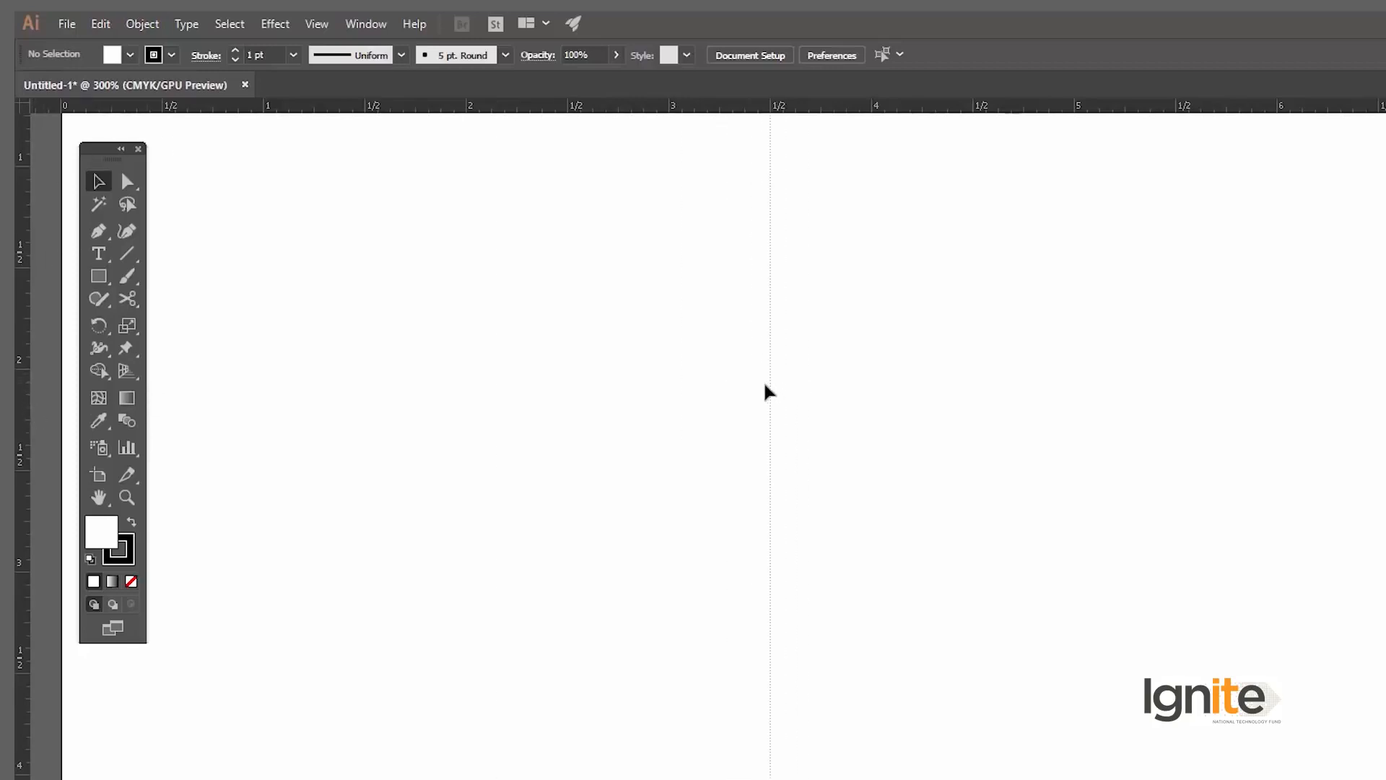
Step: Place a vertical guide at 3.5 in and draw a two-segment path about 0.76 in wide and high, with both ends on the guide
{"action": "left_click", "coordinate": [765, 379]}
{"action": "key", "text": "p"}
{"action": "left_click", "coordinate": [771, 309]}
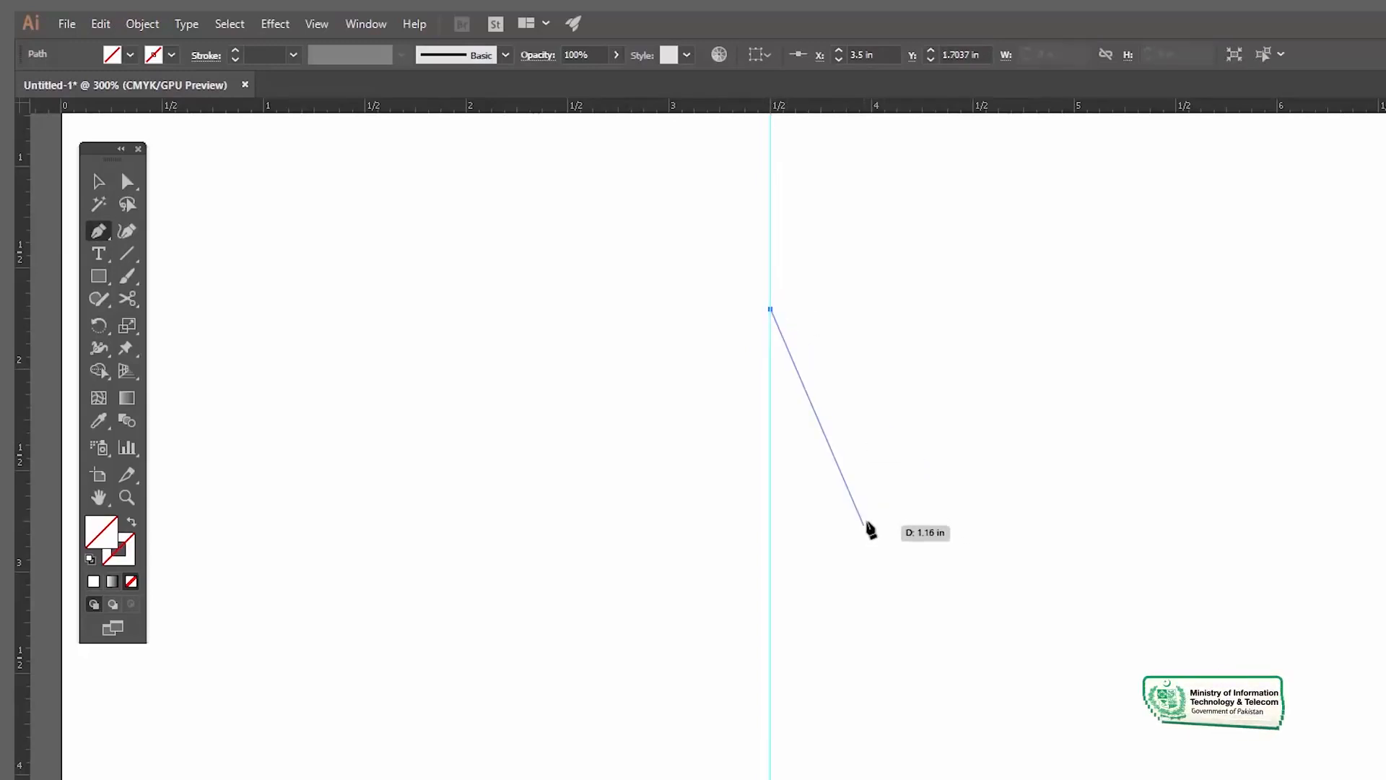
{"action": "left_click", "coordinate": [925, 463]}
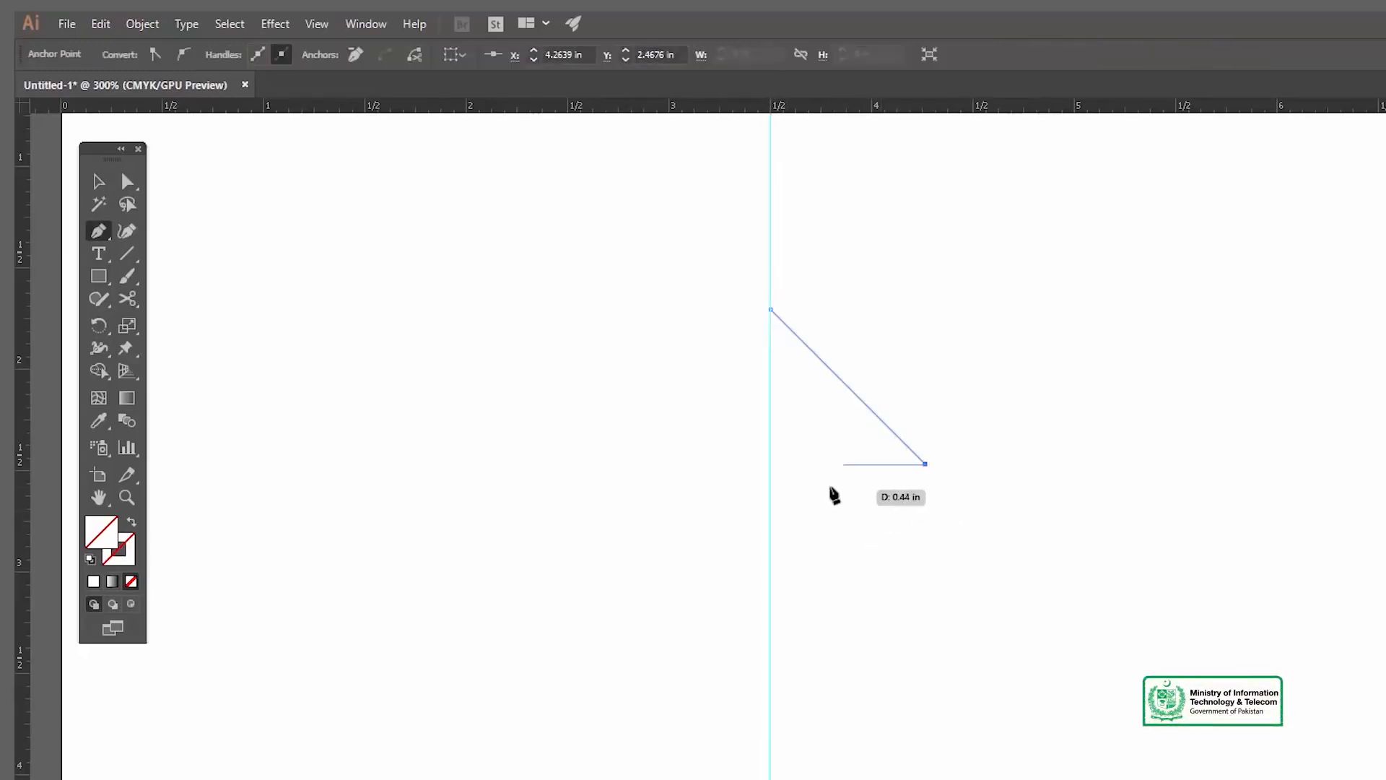
{"action": "left_click", "coordinate": [771, 463]}
{"action": "key", "text": "v"}
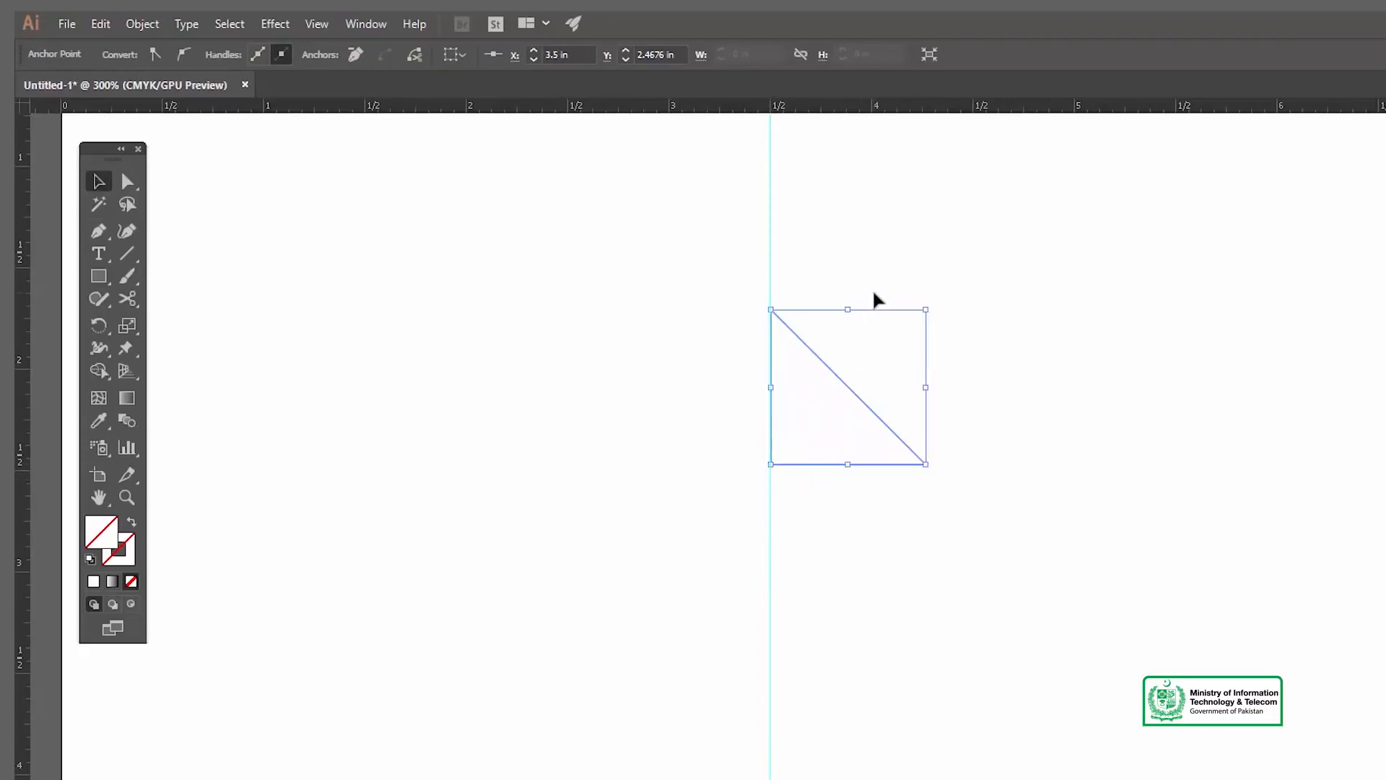
{"action": "left_click_drag", "start_coordinate": [903, 270], "coordinate": [814, 540]}
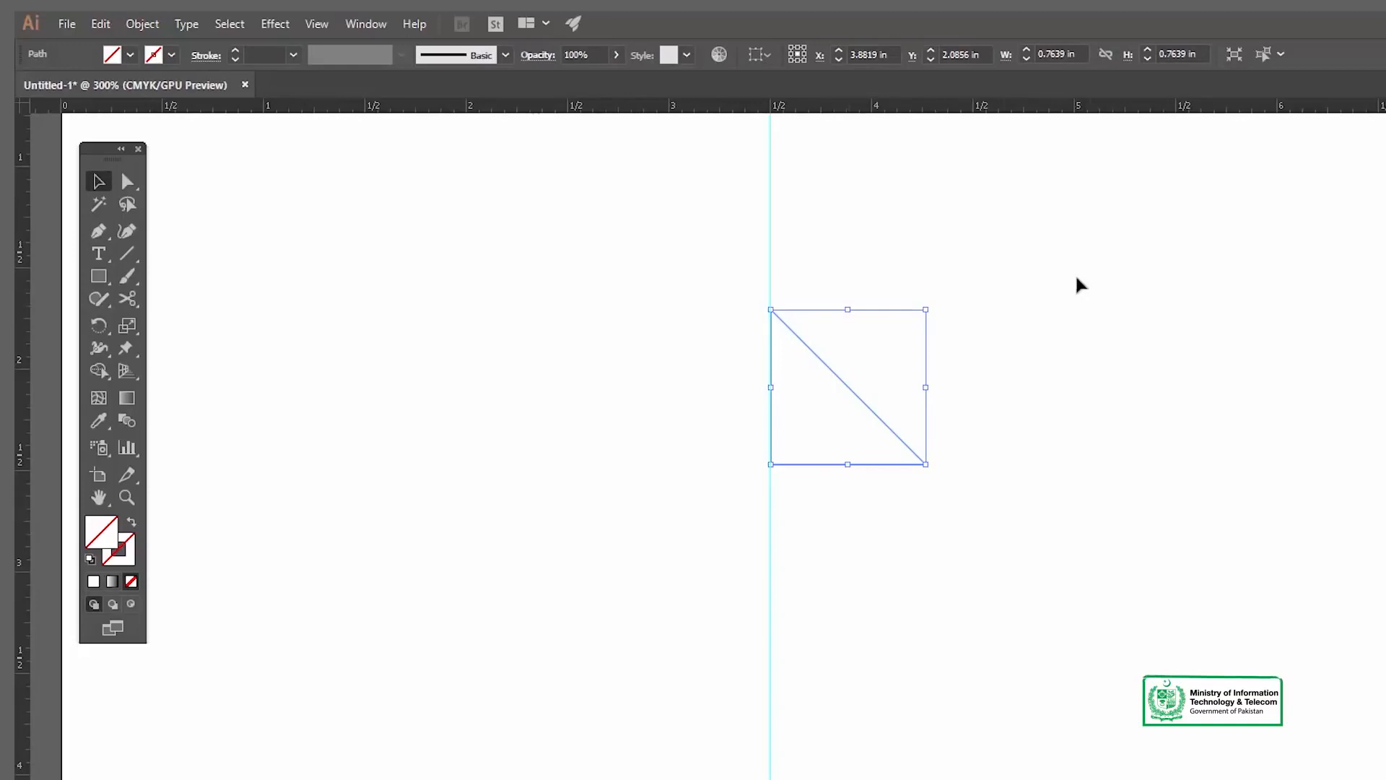
Step: Give the two-segment path a black fill, swap it to a 1 pt stroke with no fill, and deselect the path
{"action": "left_click", "coordinate": [1385, 288]}
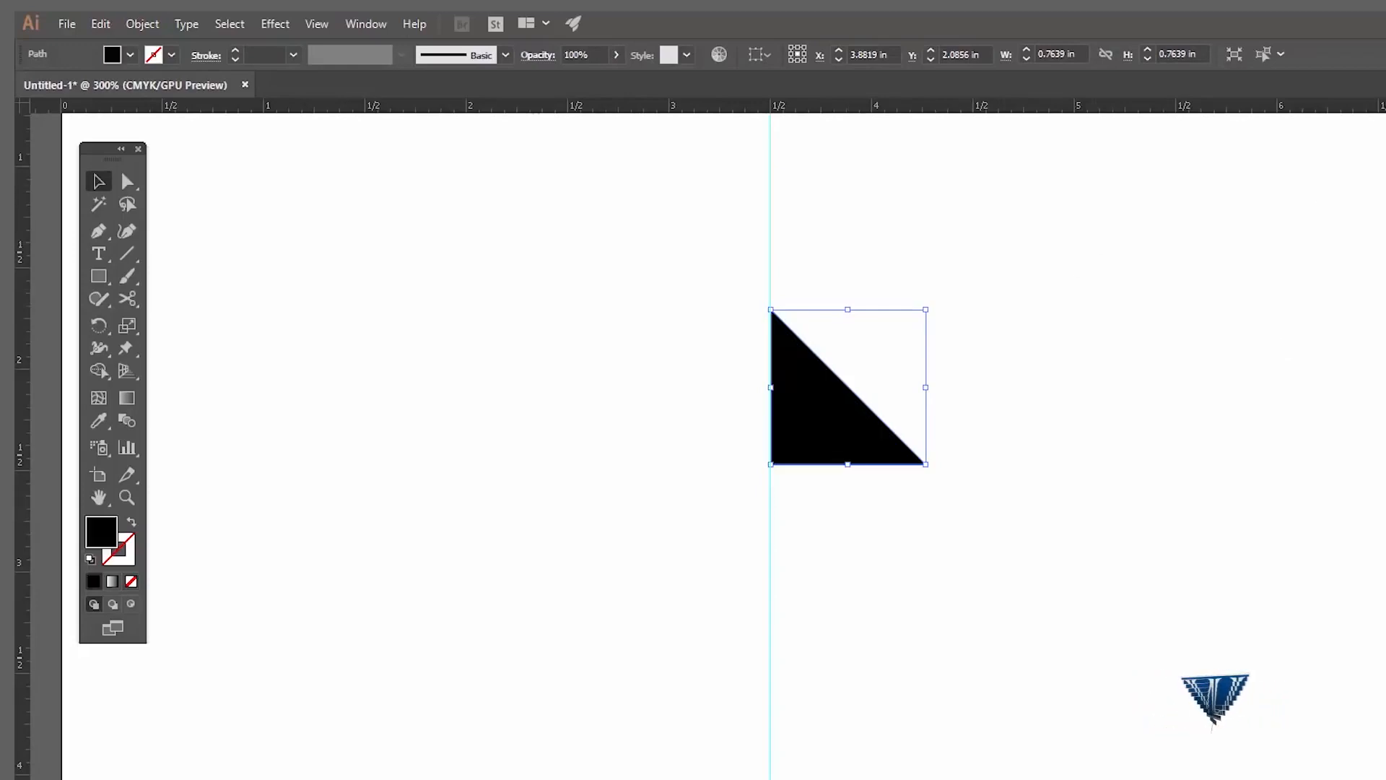
{"action": "key", "text": "shift+x"}
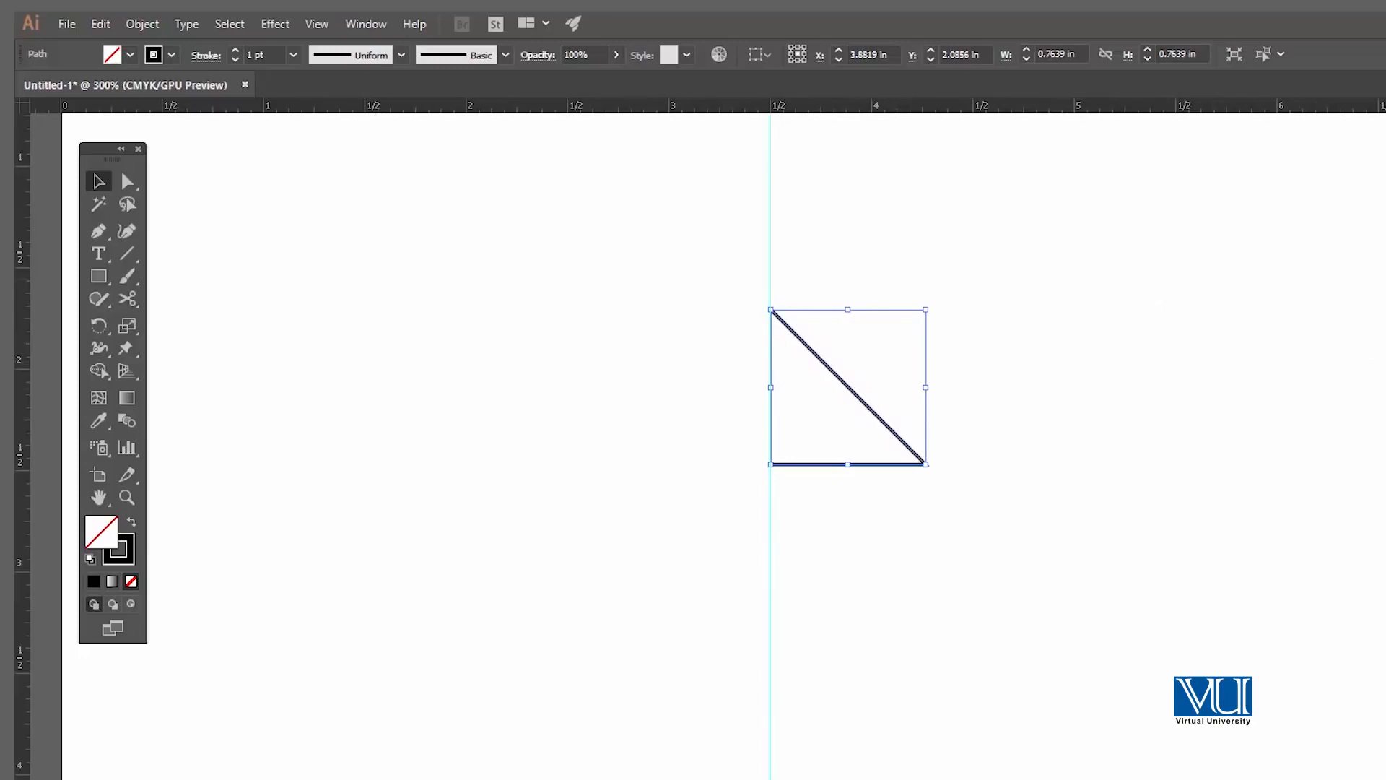
{"action": "left_click", "coordinate": [873, 244]}
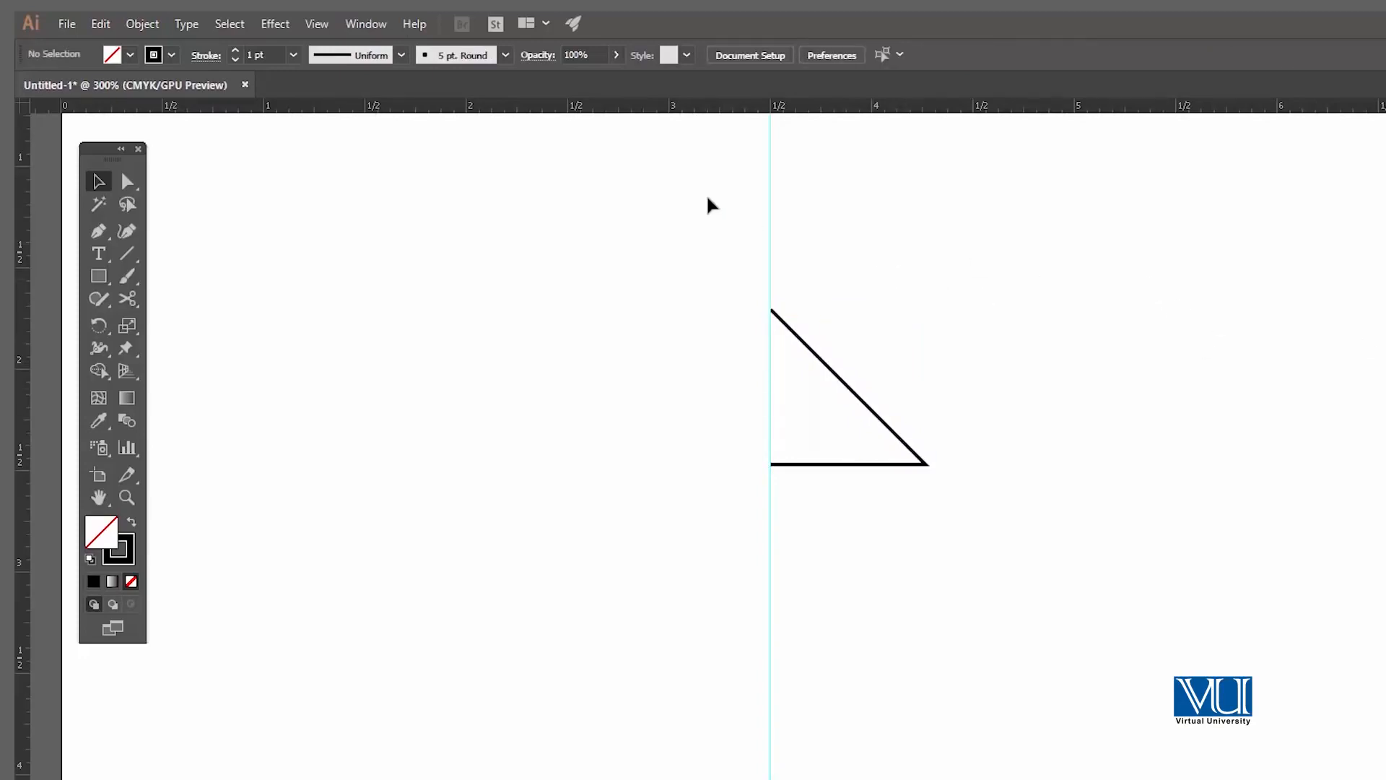
Step: Select the vertical guide at 3.5 in and delete it
{"action": "left_click_drag", "start_coordinate": [482, 247], "coordinate": [615, 327]}
{"action": "key", "text": "v"}
{"action": "key", "text": "space"}
{"action": "left_click_drag", "start_coordinate": [1106, 446], "coordinate": [829, 392]}
{"action": "scroll", "coordinate": [836, 434], "scroll_direction": "up", "scroll_amount": 2}
{"action": "key", "text": "space"}
{"action": "left_click_drag", "start_coordinate": [836, 443], "coordinate": [875, 345]}
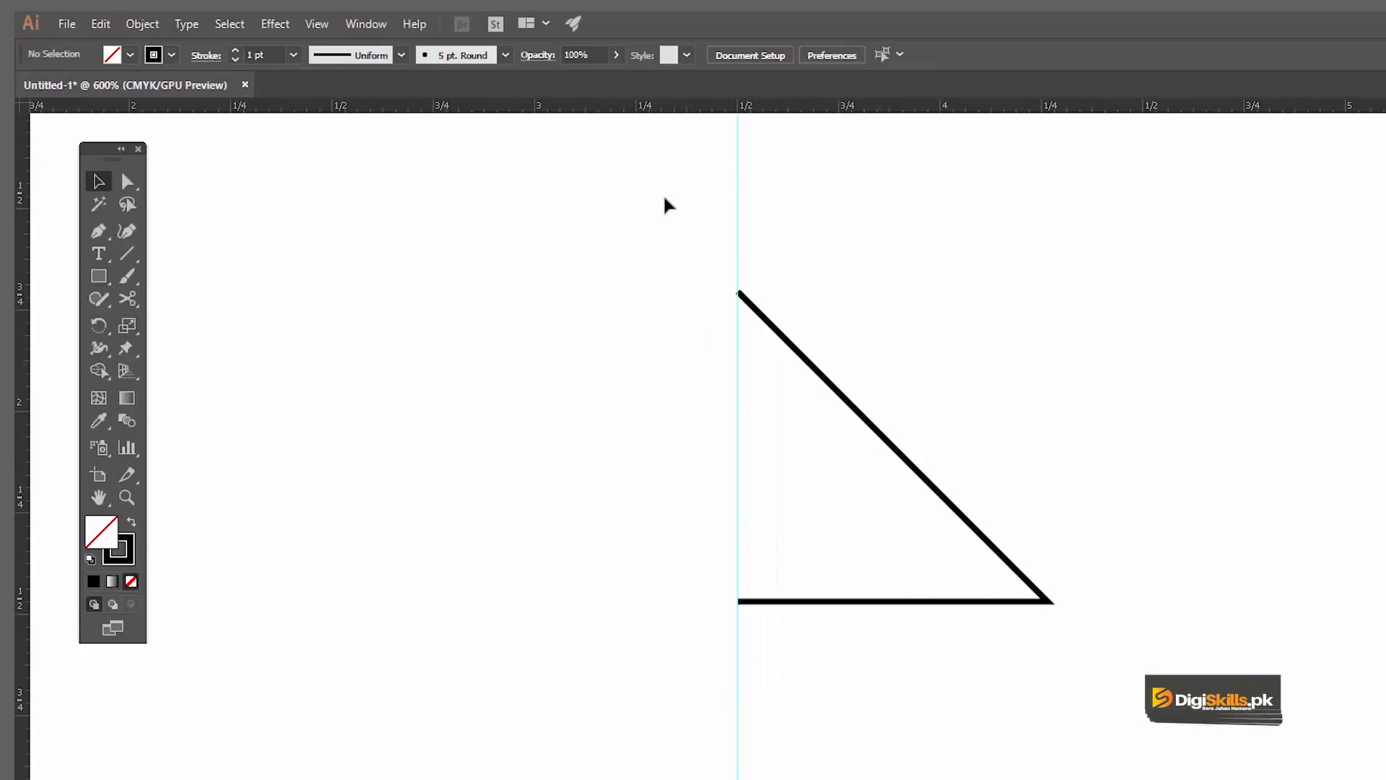
{"action": "left_click_drag", "start_coordinate": [889, 222], "coordinate": [889, 222]}
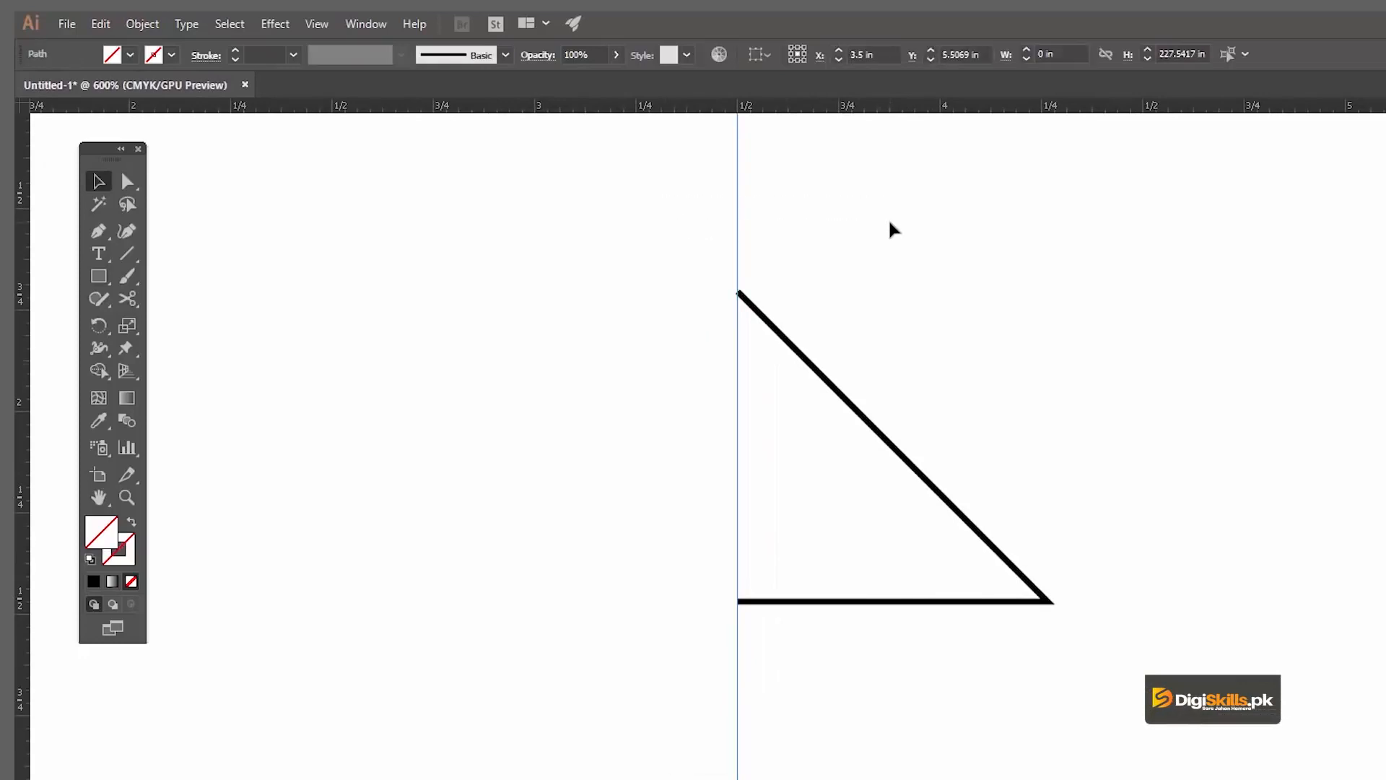
{"action": "key", "text": "Delete"}
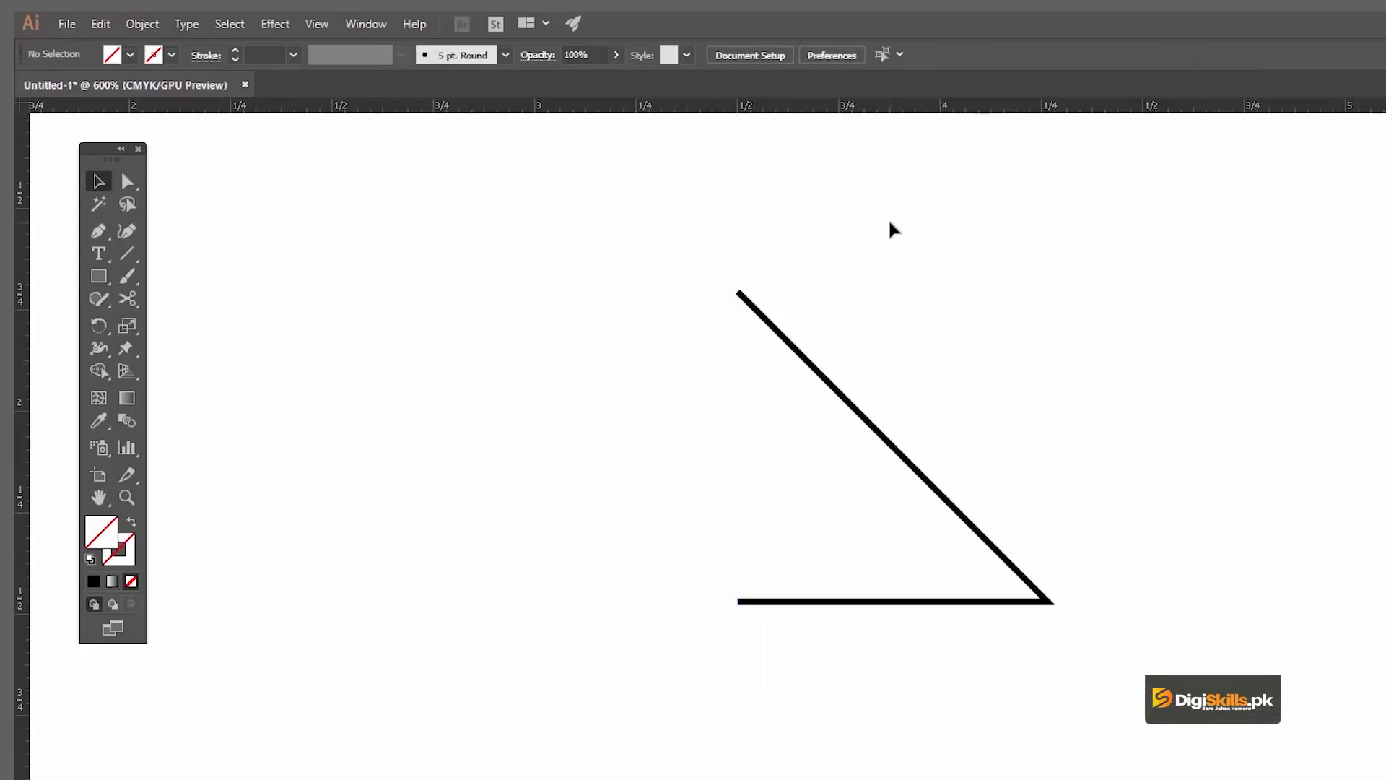
Step: Compare the horizontal and vertical Reflect previews on the path, and create a copy reflected across the vertical axis
{"action": "key", "text": "space"}
{"action": "left_click_drag", "start_coordinate": [848, 391], "coordinate": [858, 365]}
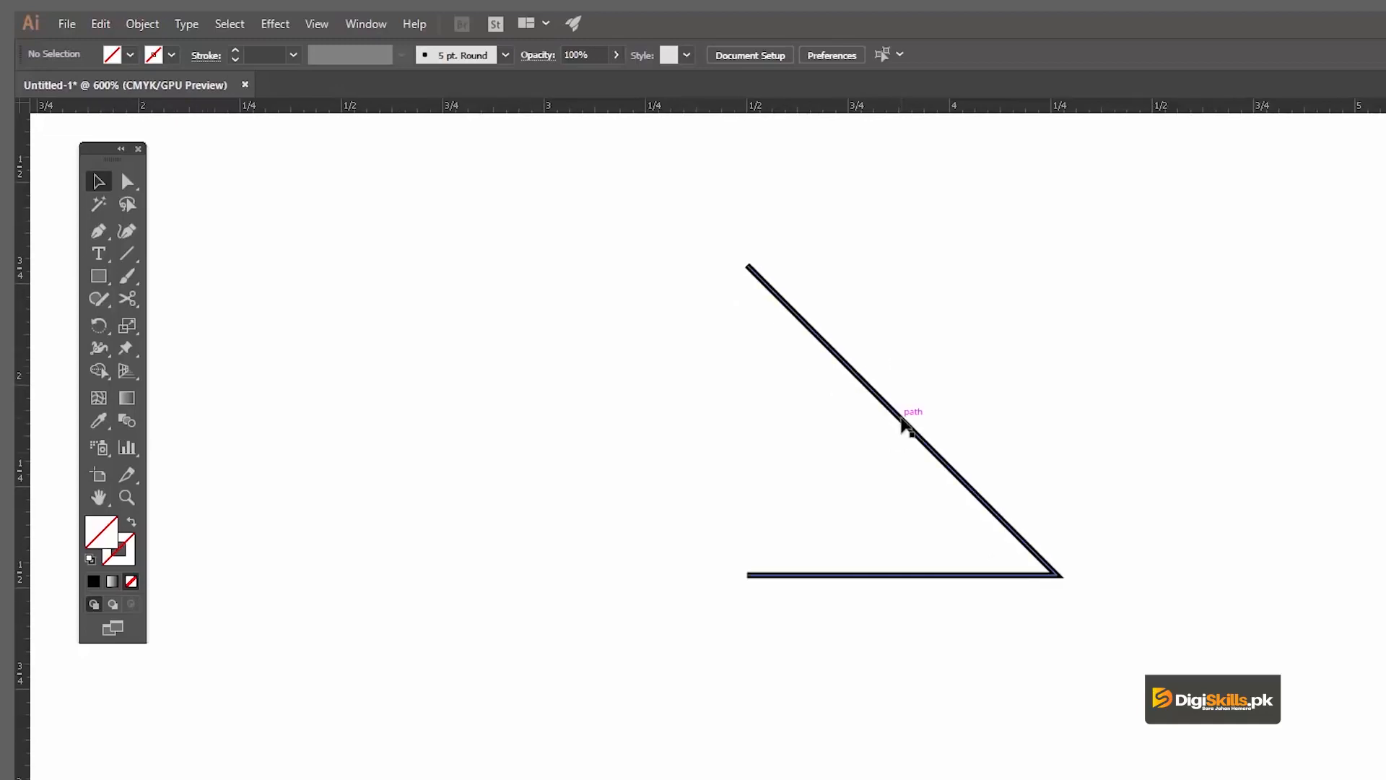
{"action": "left_click", "coordinate": [903, 426]}
{"action": "right_click", "coordinate": [902, 426]}
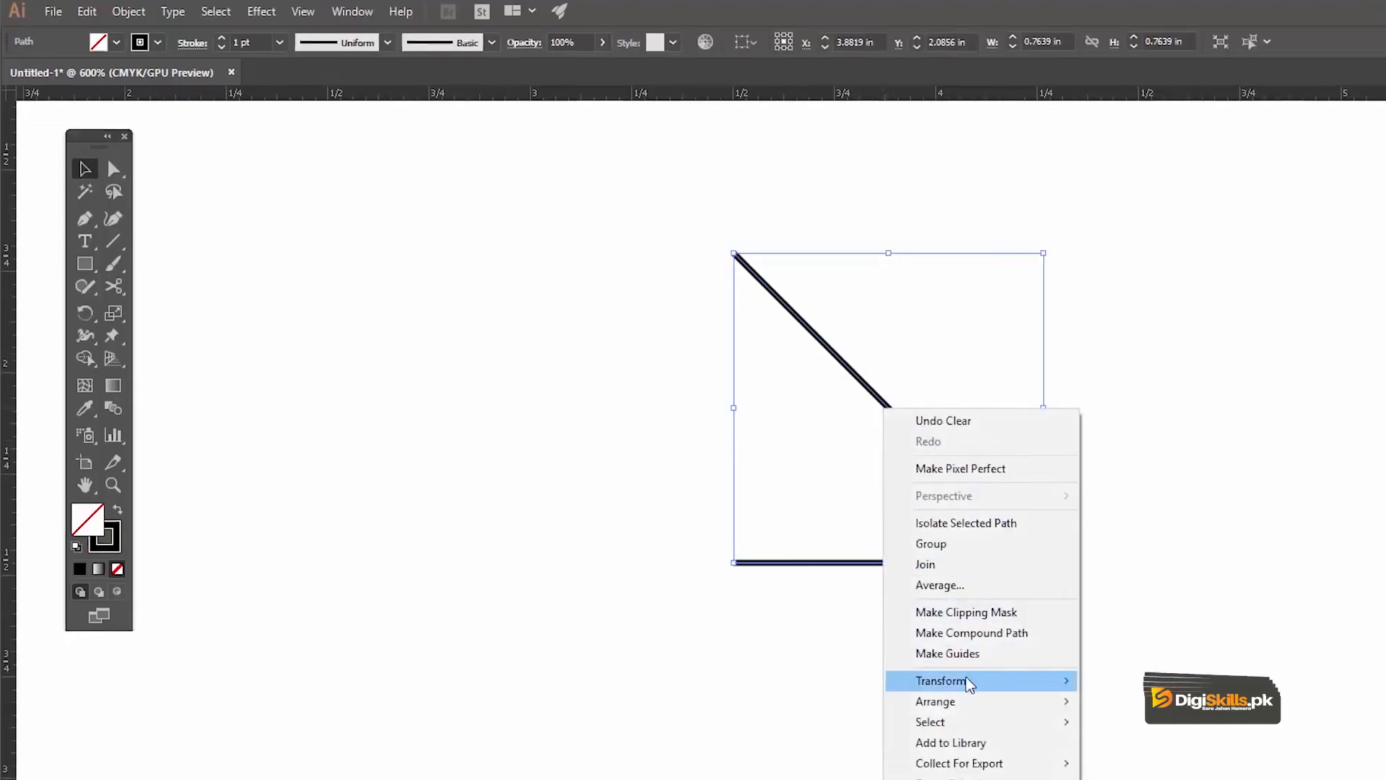
{"action": "mouse_move", "coordinate": [969, 682]}
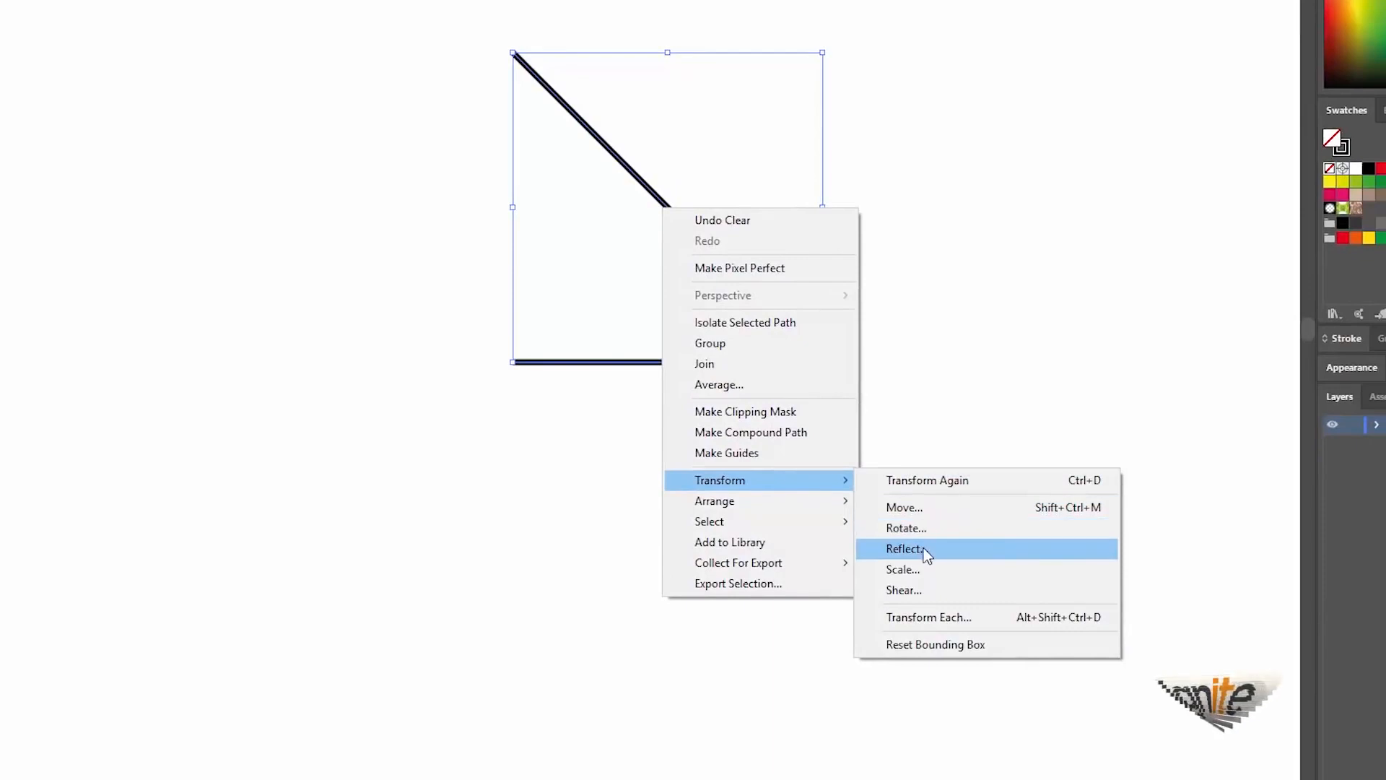
{"action": "left_click", "coordinate": [911, 550]}
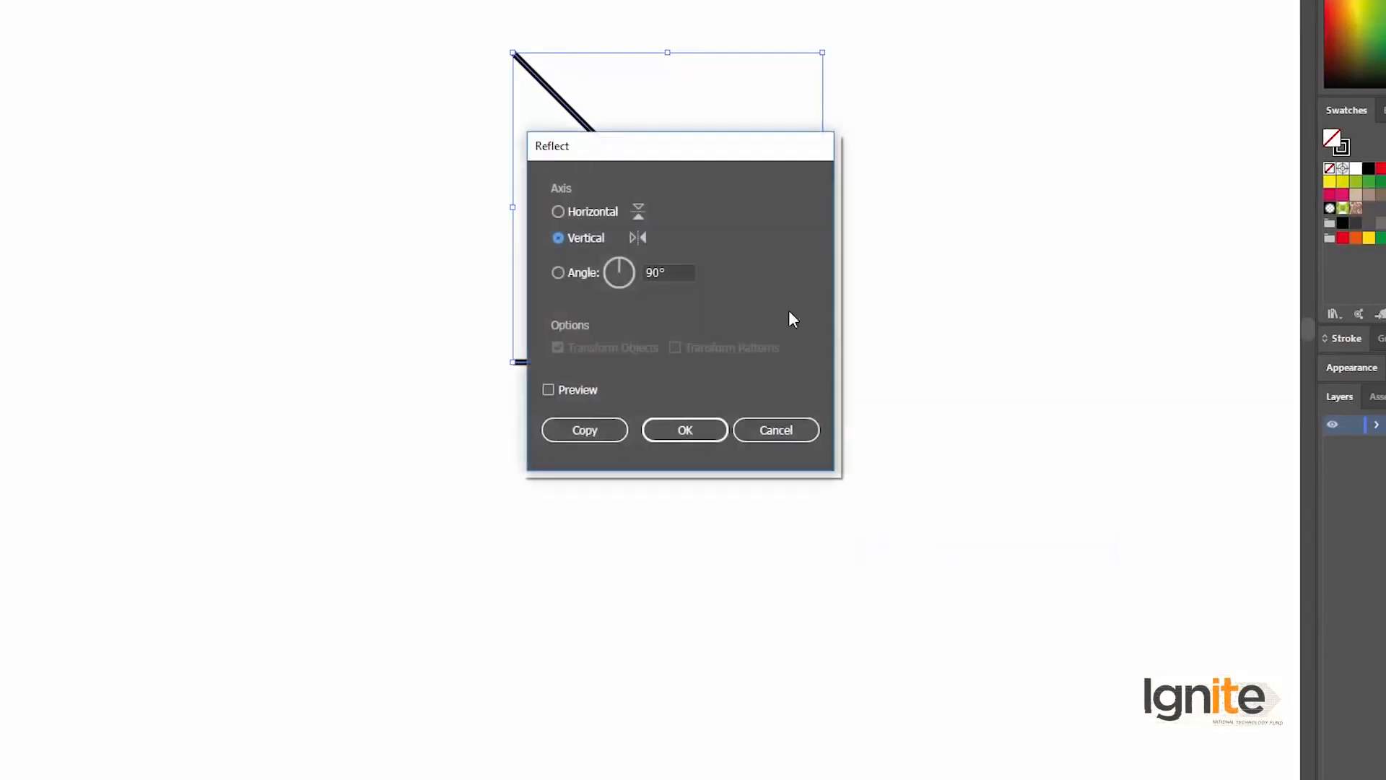
{"action": "left_click_drag", "start_coordinate": [705, 148], "coordinate": [1041, 26]}
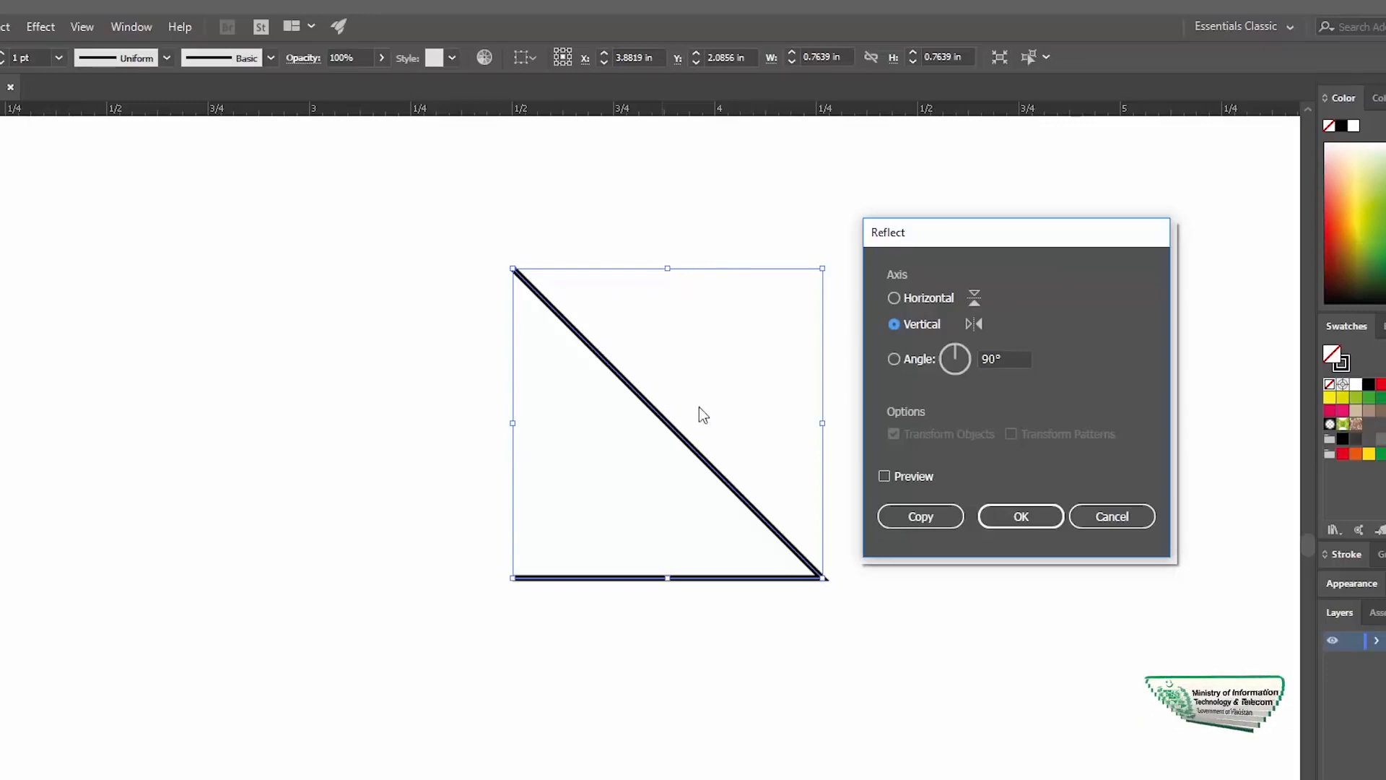
{"action": "left_click", "coordinate": [885, 477]}
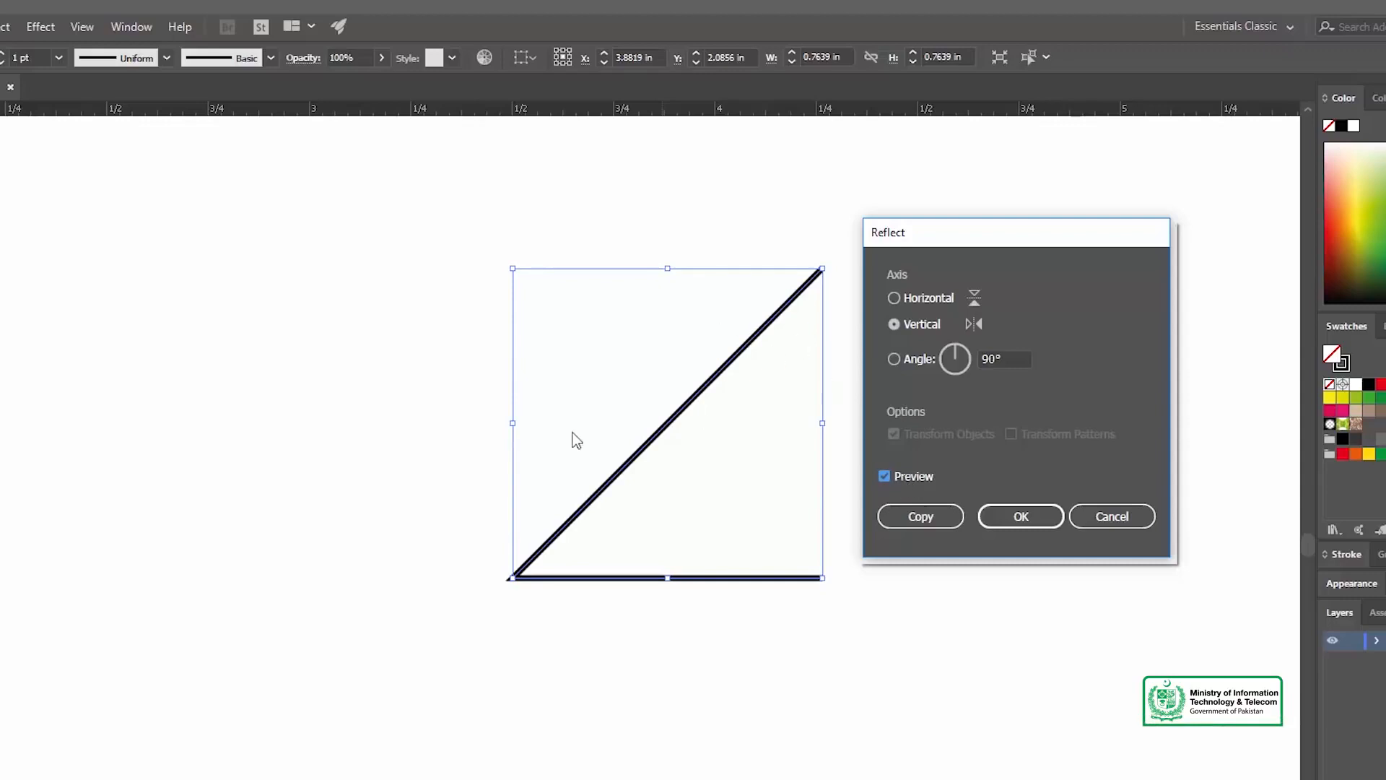
{"action": "left_click", "coordinate": [895, 299]}
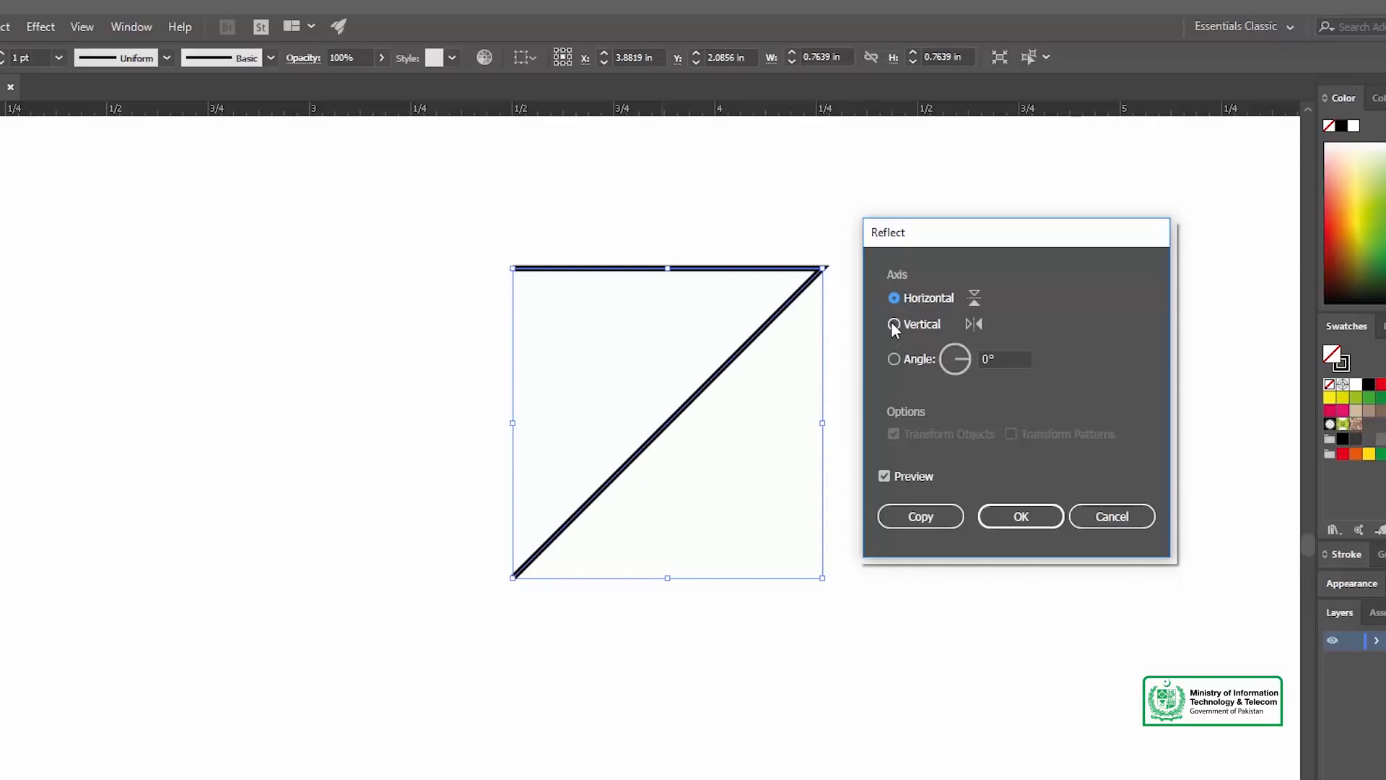
{"action": "left_click", "coordinate": [893, 325]}
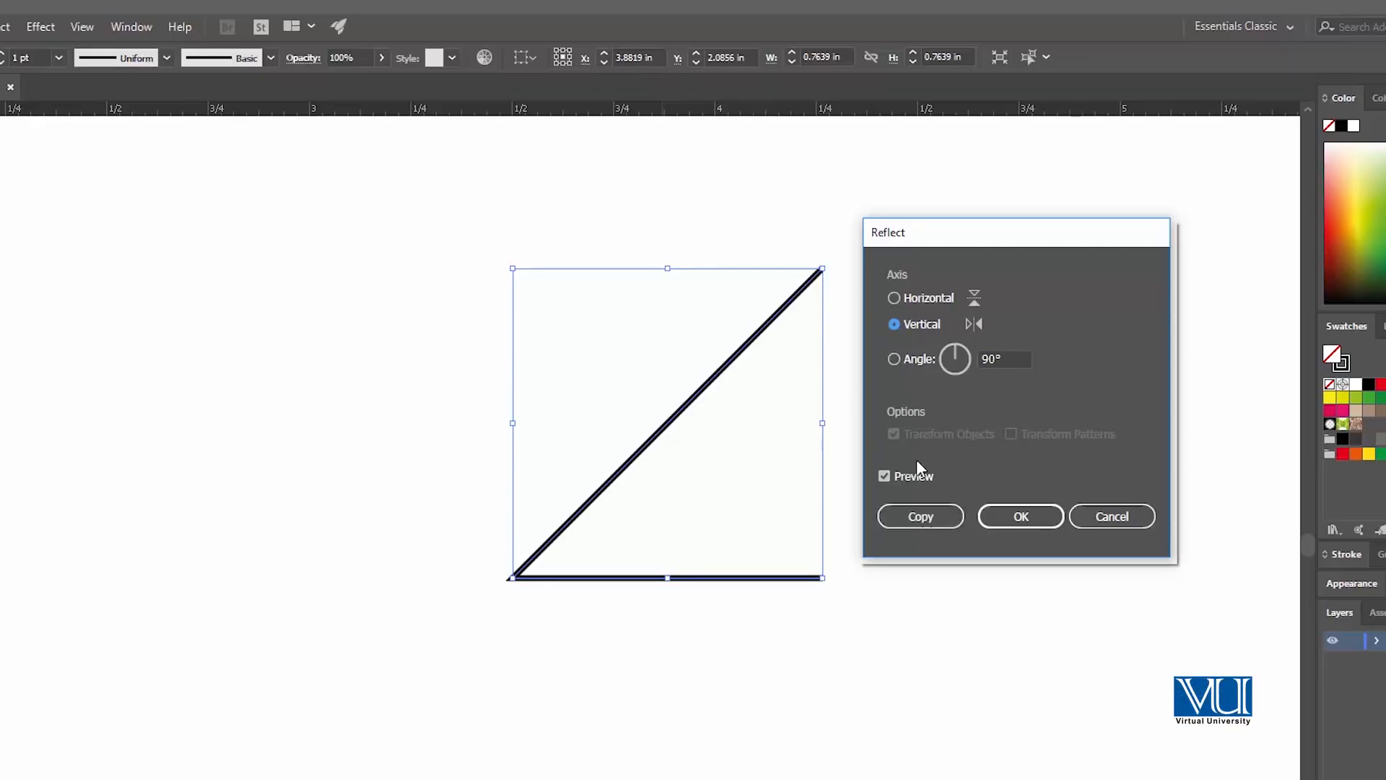
{"action": "left_click", "coordinate": [921, 517]}
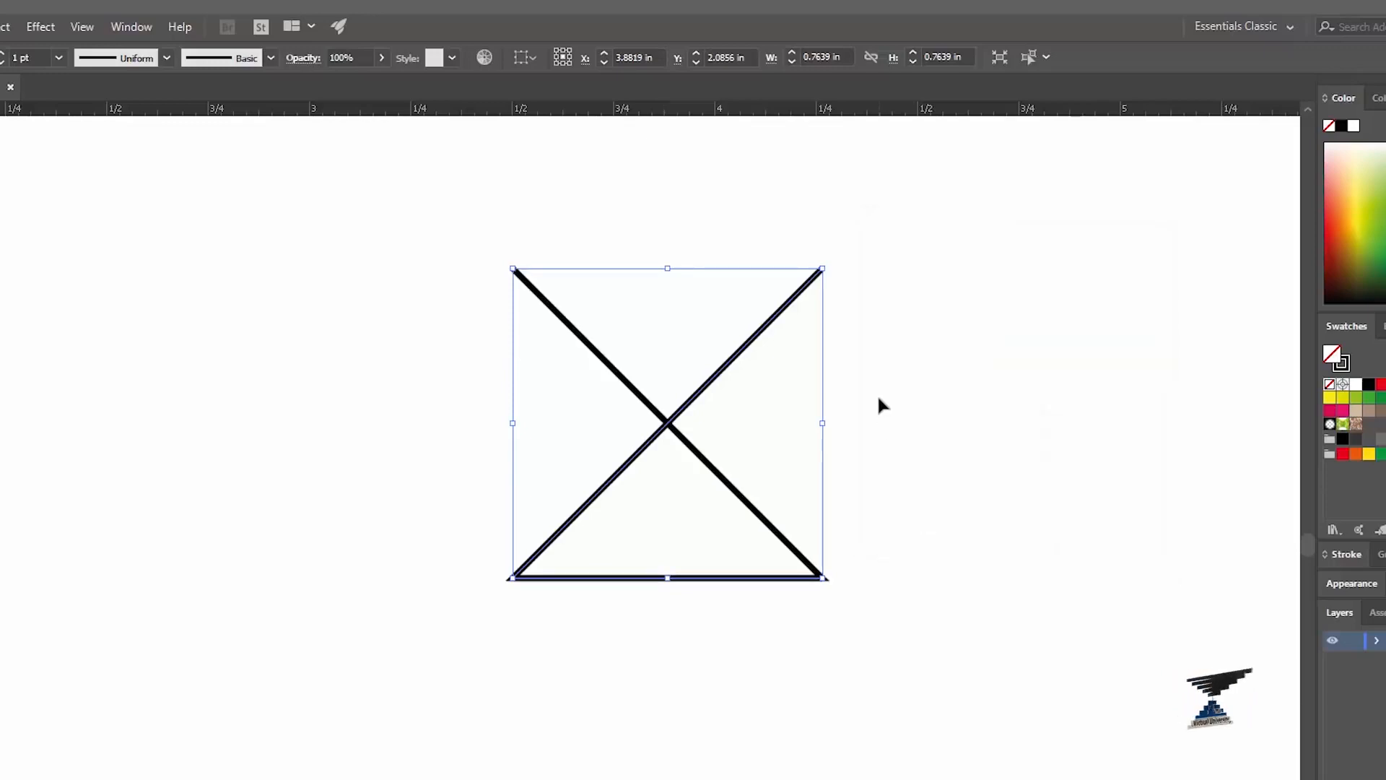
{"action": "left_click", "coordinate": [887, 338]}
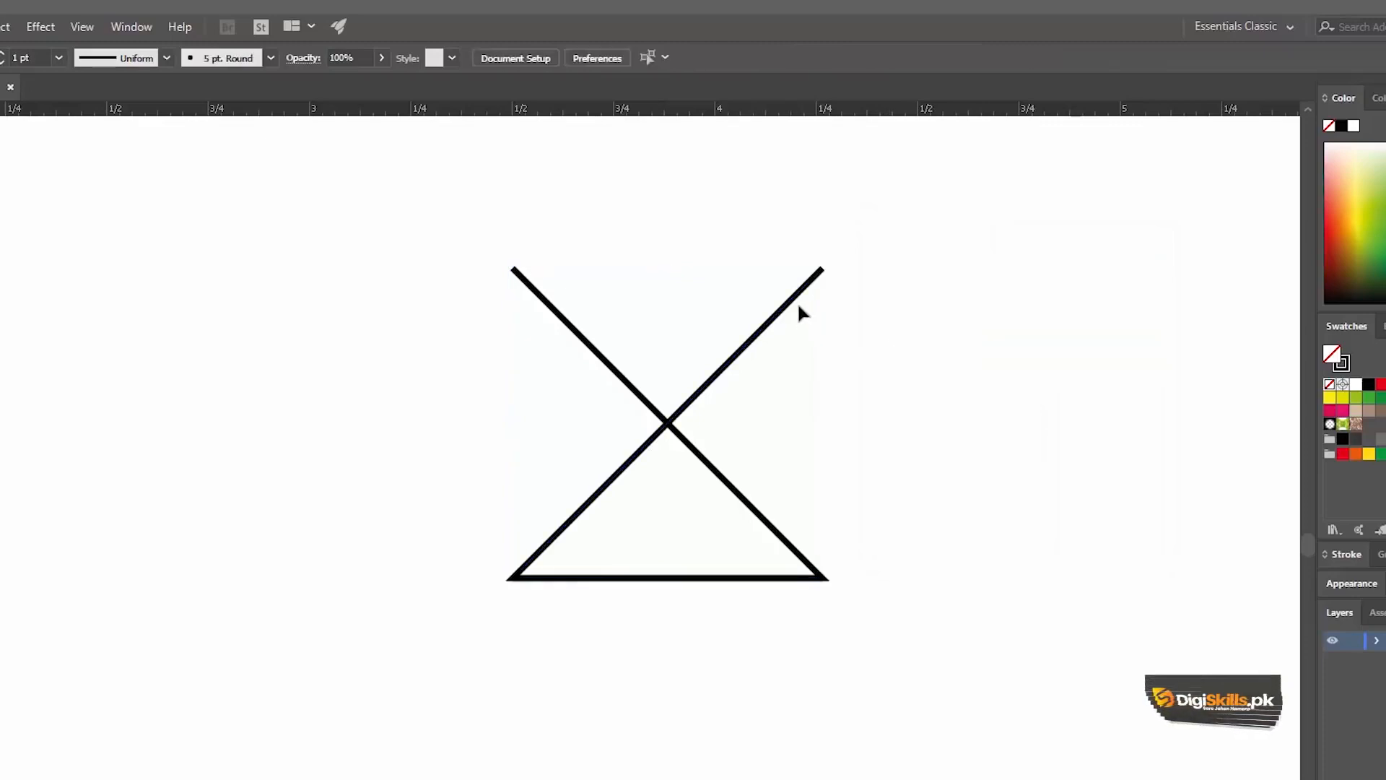
Step: Move the reflected copy beside the original to form a mirrored pair, leaving a gap of about 0.12 in between their ends
{"action": "left_click", "coordinate": [796, 295]}
{"action": "left_click_drag", "start_coordinate": [822, 269], "coordinate": [473, 248]}
{"action": "left_click", "coordinate": [486, 213]}
{"action": "mouse_move", "coordinate": [232, 218]}
{"action": "left_mouse_down"}
{"action": "mouse_move", "coordinate": [587, 522]}
{"action": "mouse_move", "coordinate": [335, 315]}
{"action": "left_mouse_up"}
{"action": "key", "text": "b"}
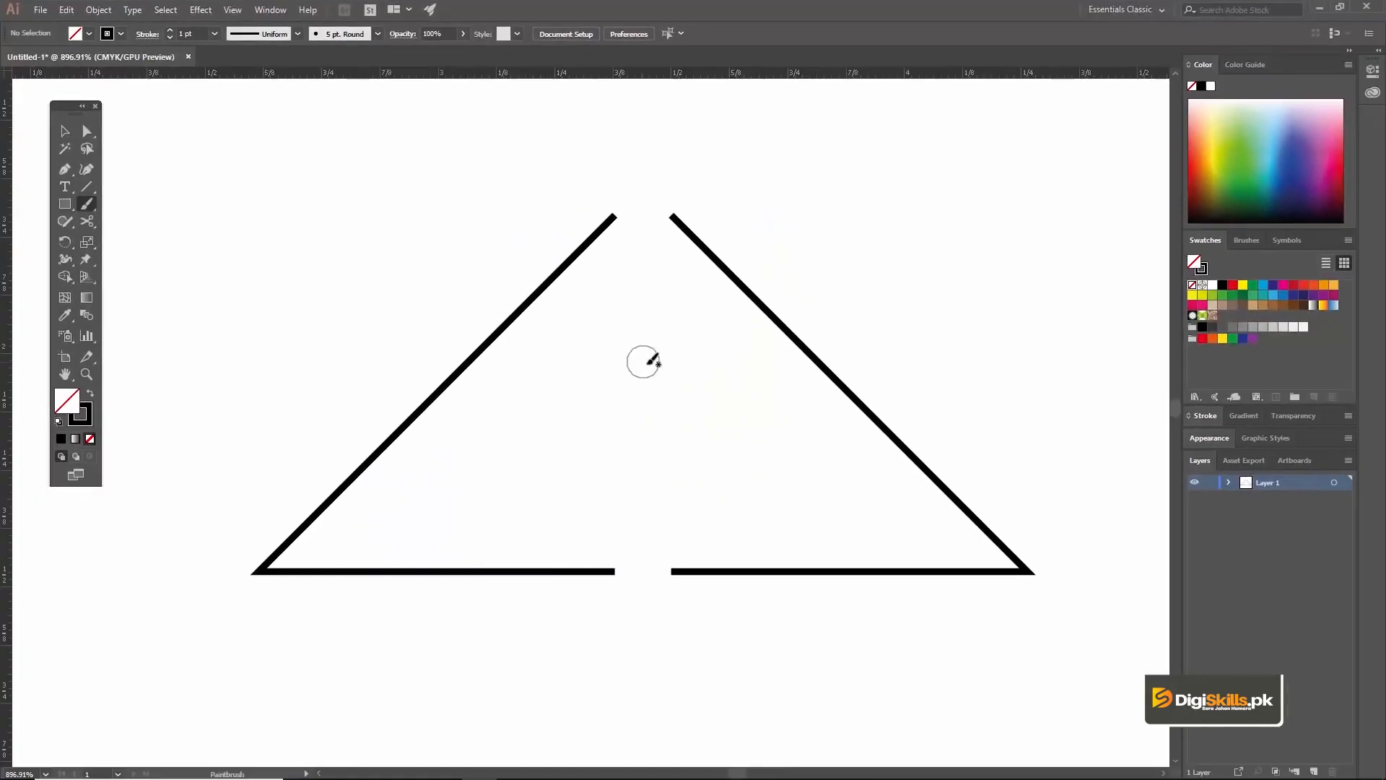
{"action": "key", "text": "v"}
{"action": "left_click_drag", "start_coordinate": [681, 381], "coordinate": [656, 339]}
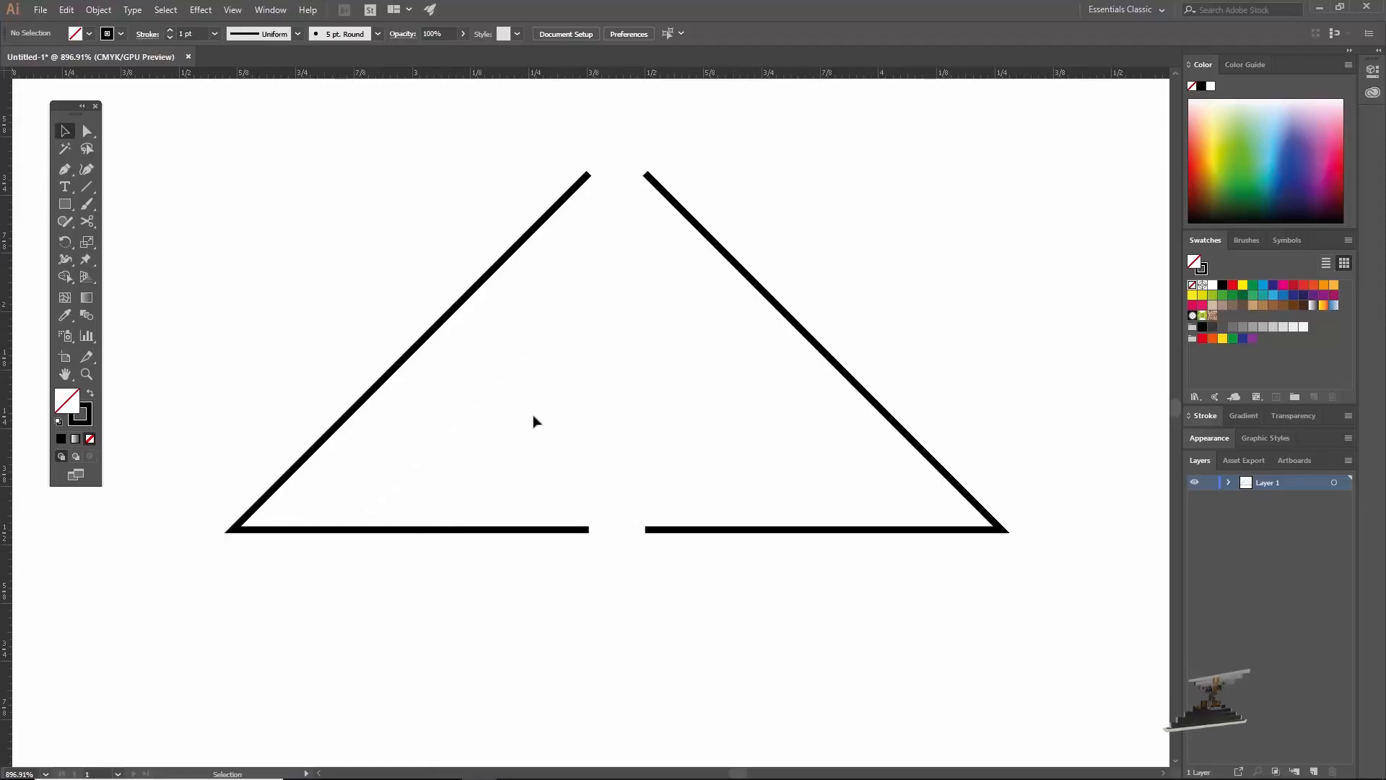
Step: Try to join the two upper end anchors with the Direct Selection tool and the Join command, and undo the join
{"action": "key", "text": "z"}
{"action": "left_click_drag", "start_coordinate": [540, 134], "coordinate": [660, 245]}
{"action": "left_click_drag", "start_coordinate": [798, 397], "coordinate": [687, 347]}
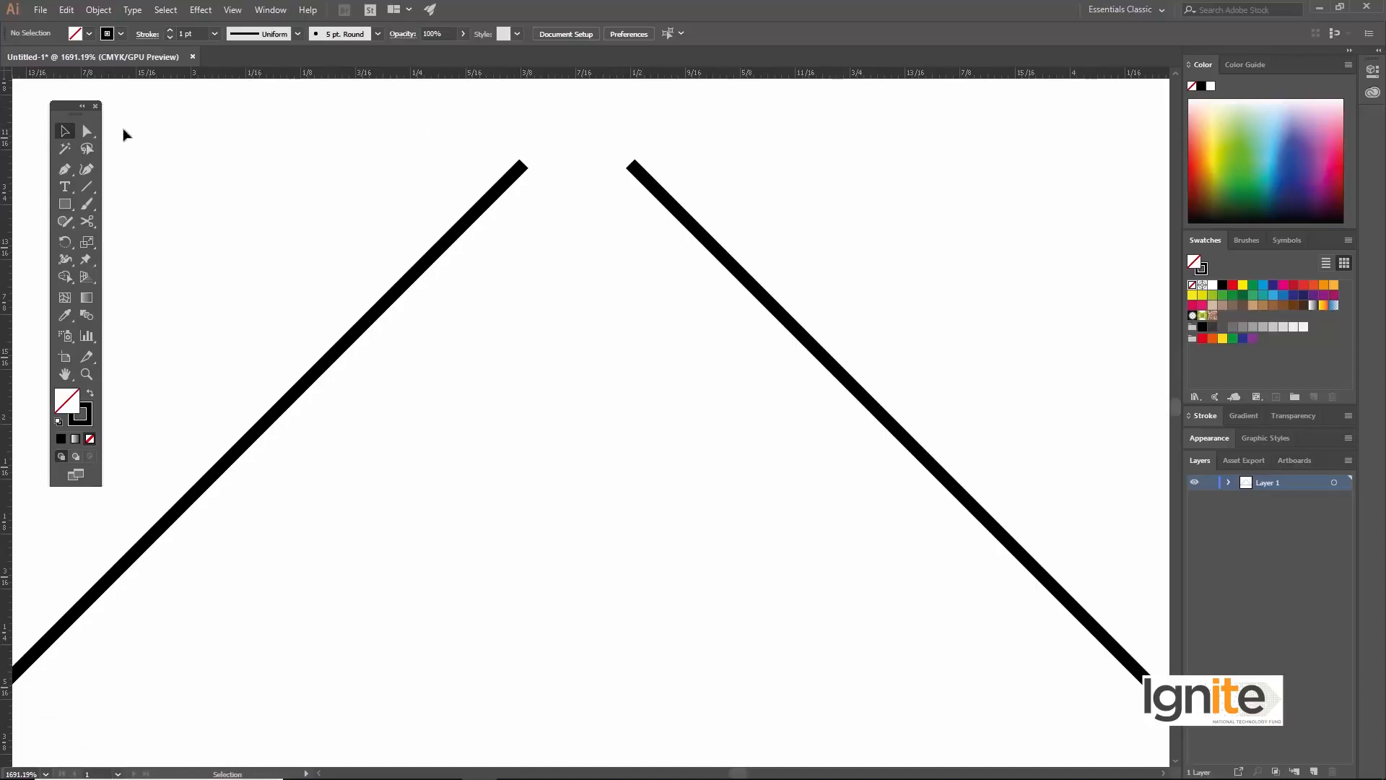
{"action": "left_click", "coordinate": [86, 131]}
{"action": "left_click_drag", "start_coordinate": [460, 114], "coordinate": [643, 231]}
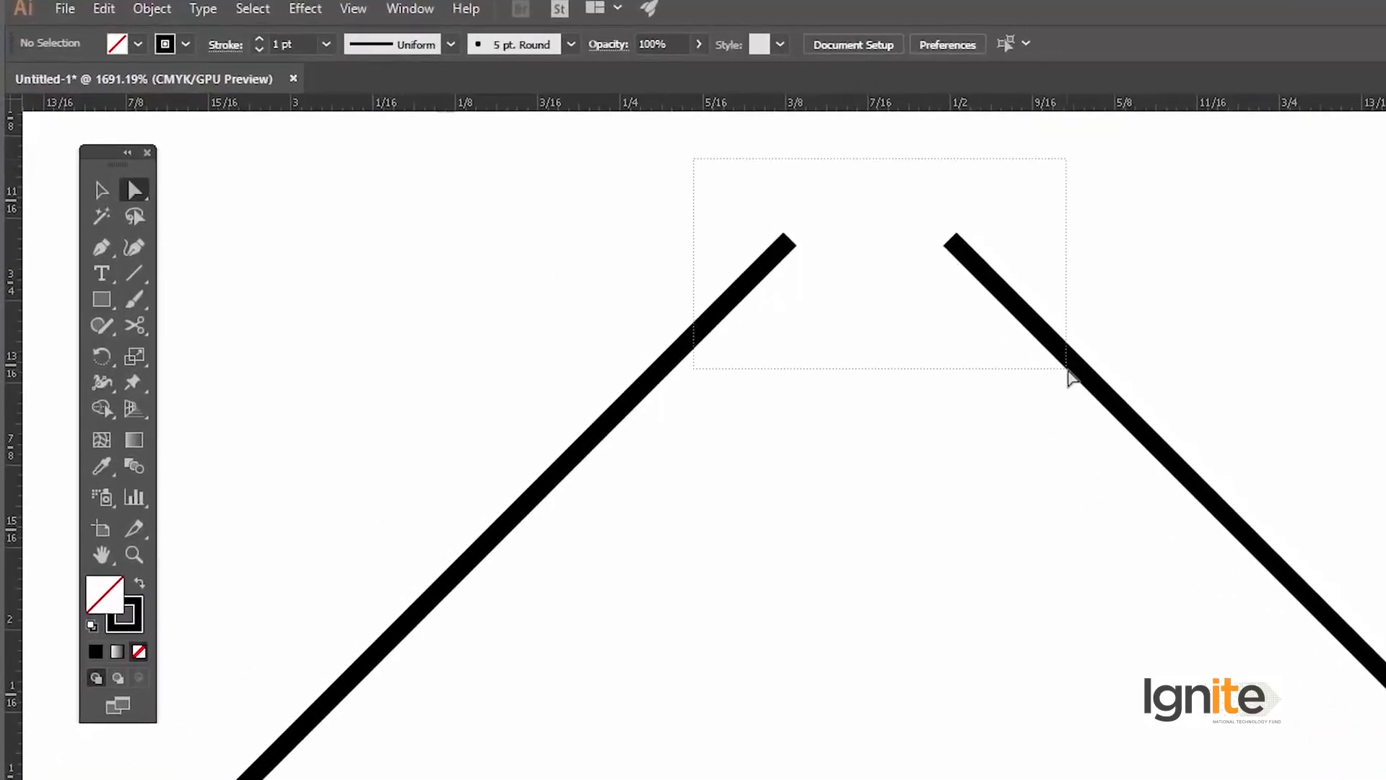
{"action": "left_click_drag", "start_coordinate": [1068, 370], "coordinate": [1067, 369]}
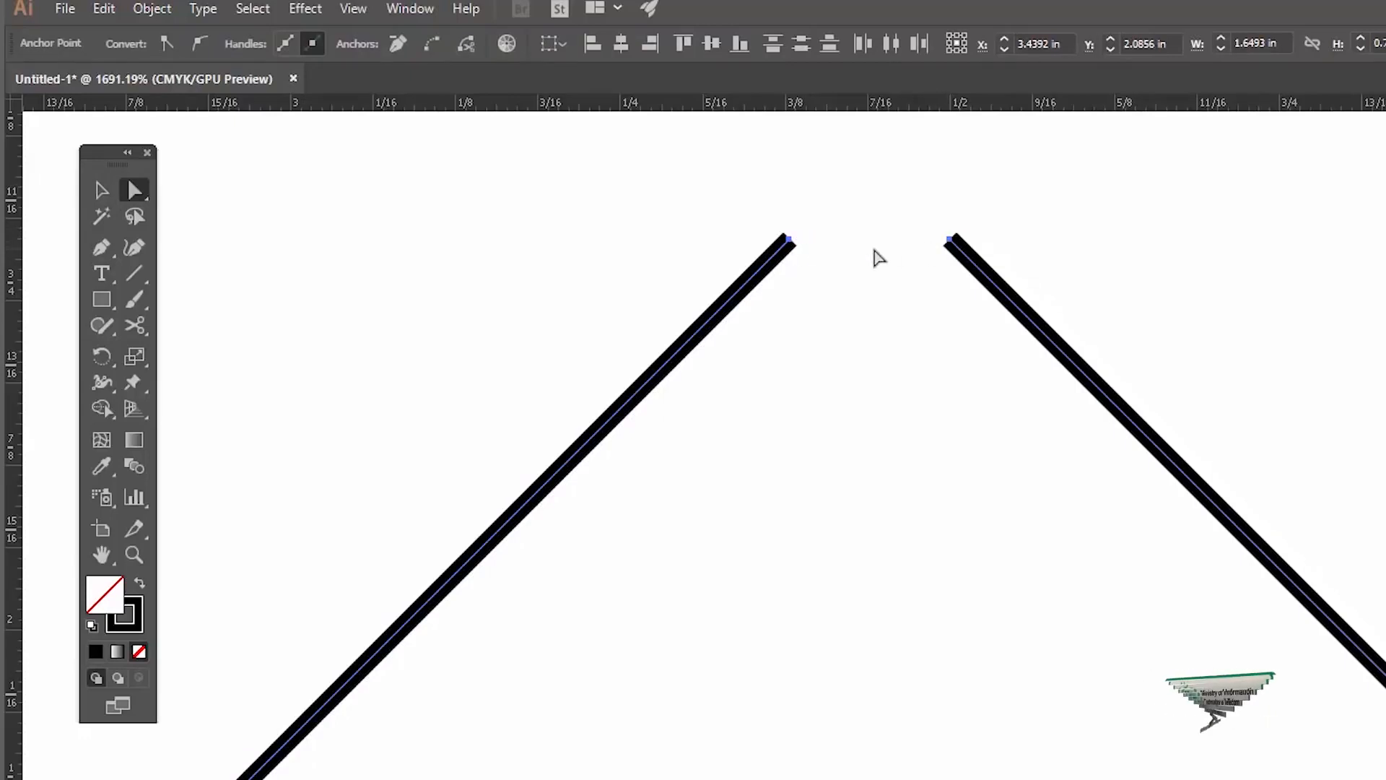
{"action": "right_click", "coordinate": [866, 251]}
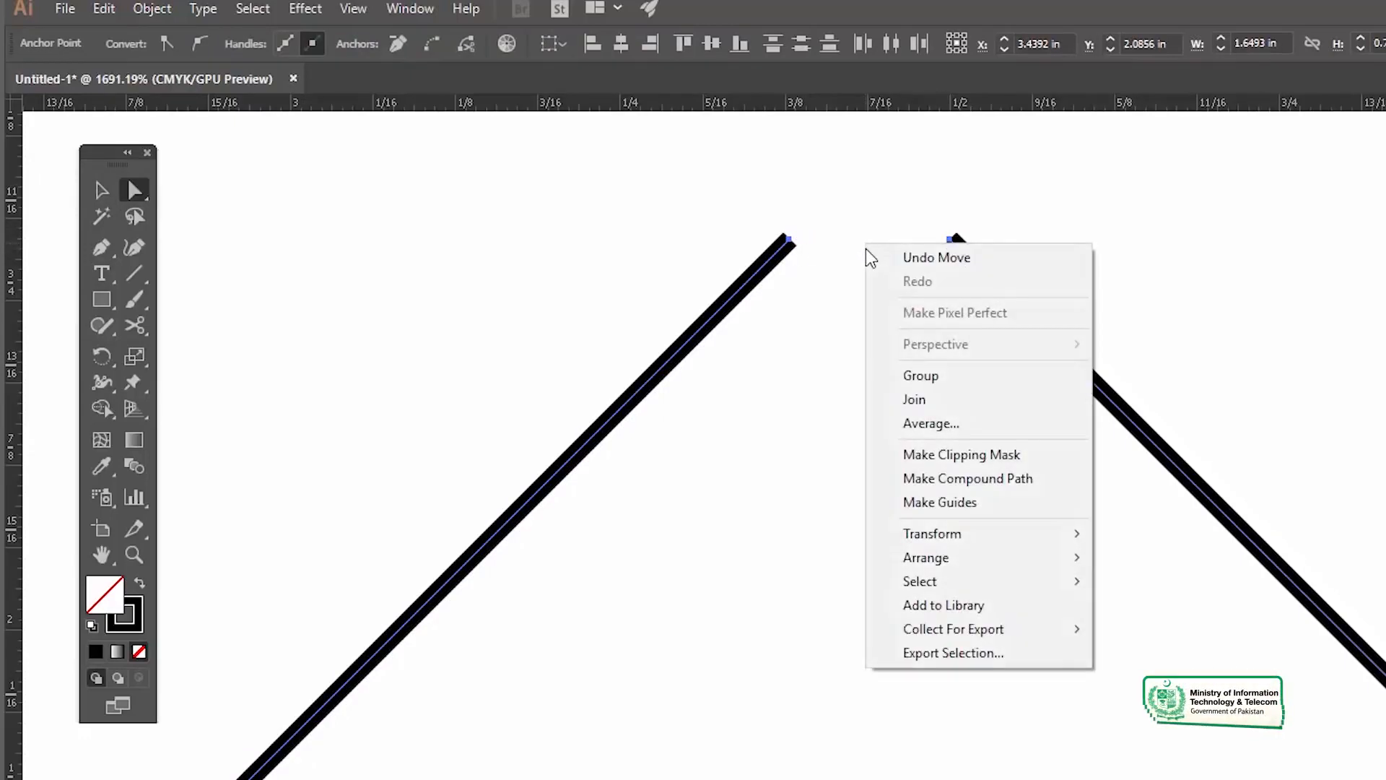
{"action": "mouse_move", "coordinate": [967, 538]}
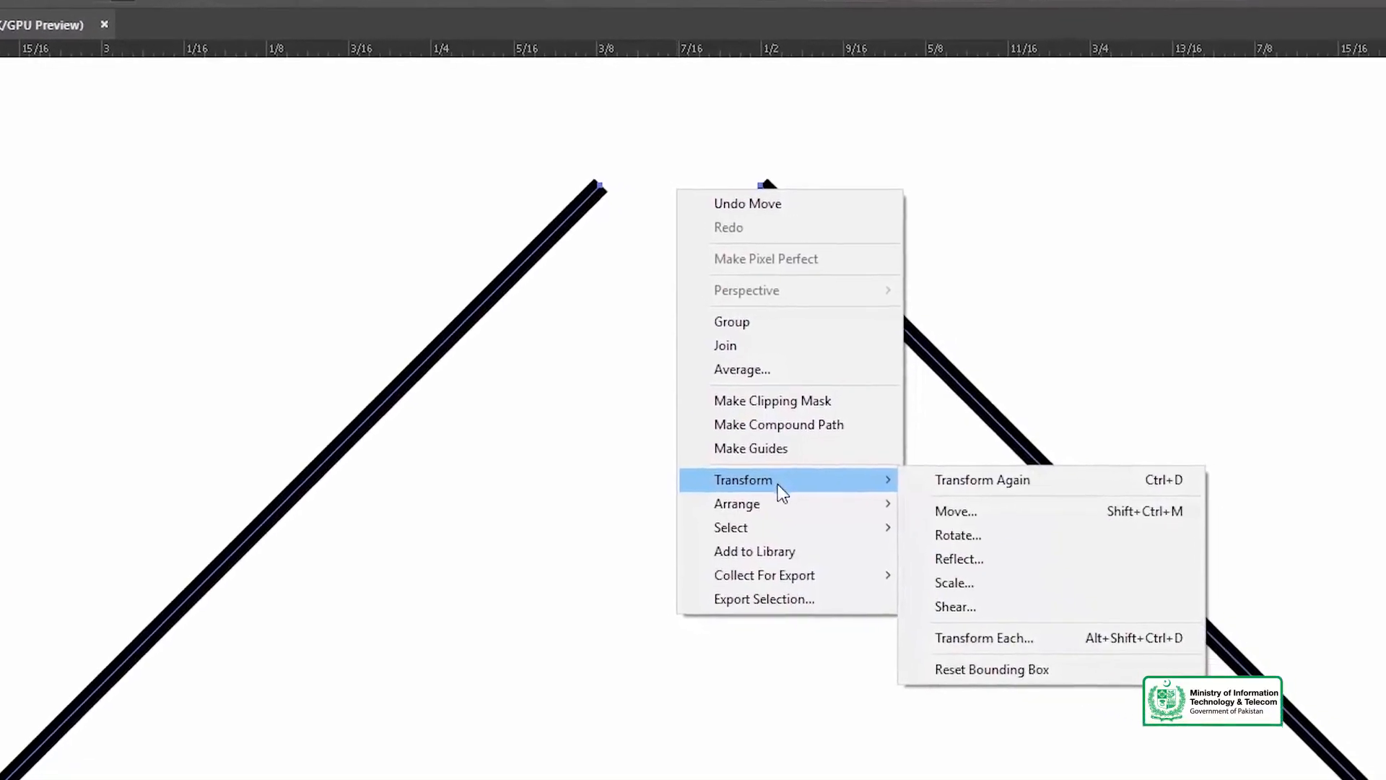
{"action": "left_click", "coordinate": [746, 334]}
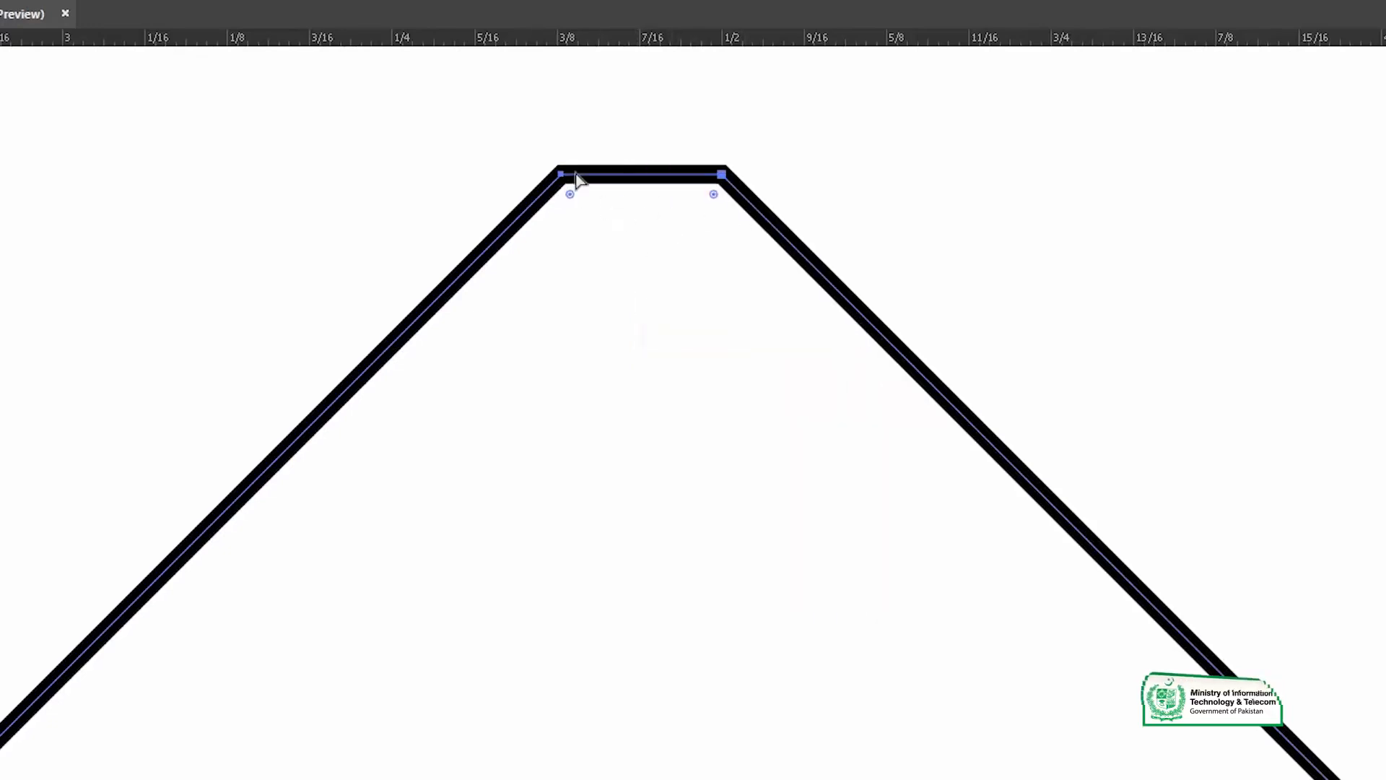
{"action": "key", "text": "ctrl+z"}
{"action": "key", "text": "ctrl+z"}
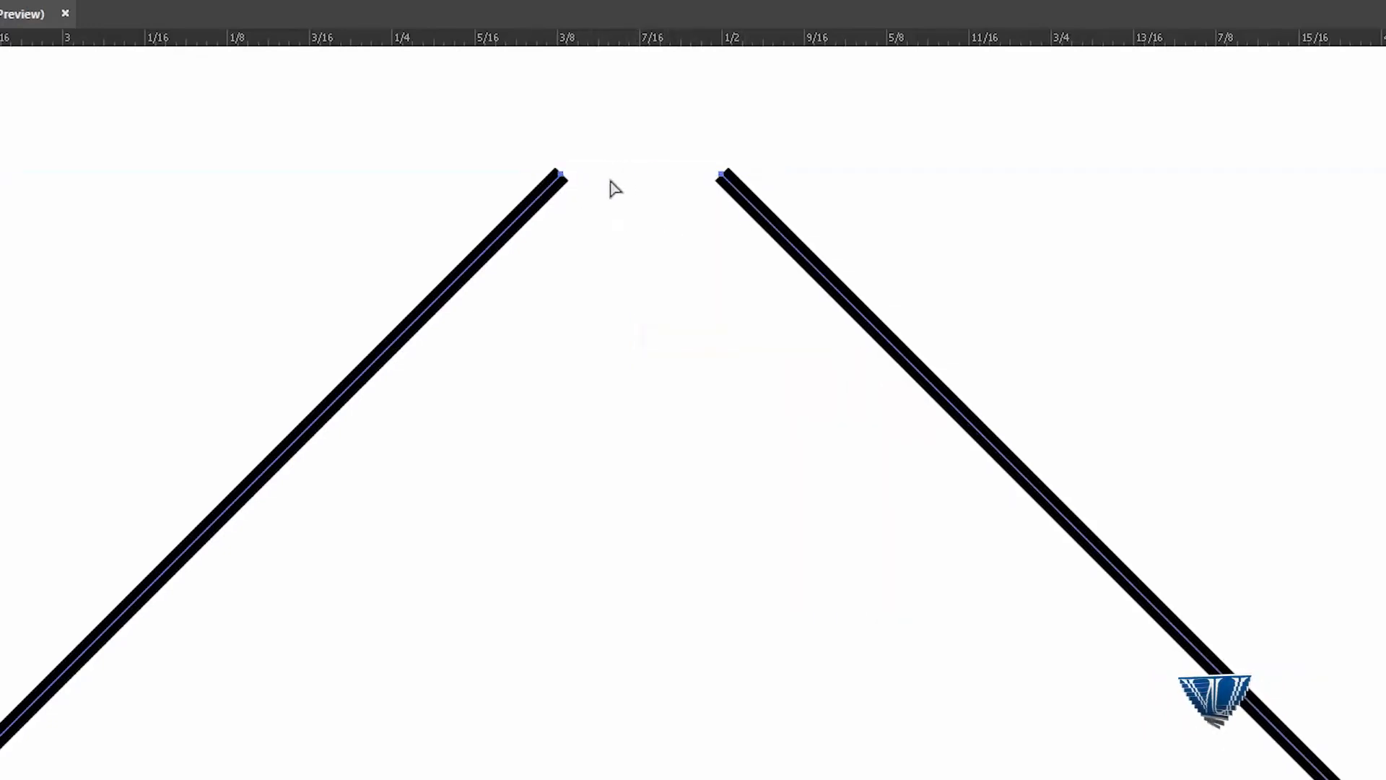
Step: Reselect only the two upper end anchors and try the Join command on them once more
{"action": "left_click", "coordinate": [766, 608], "text": "ctrl+alt"}
{"action": "left_click", "coordinate": [613, 559], "text": "alt"}
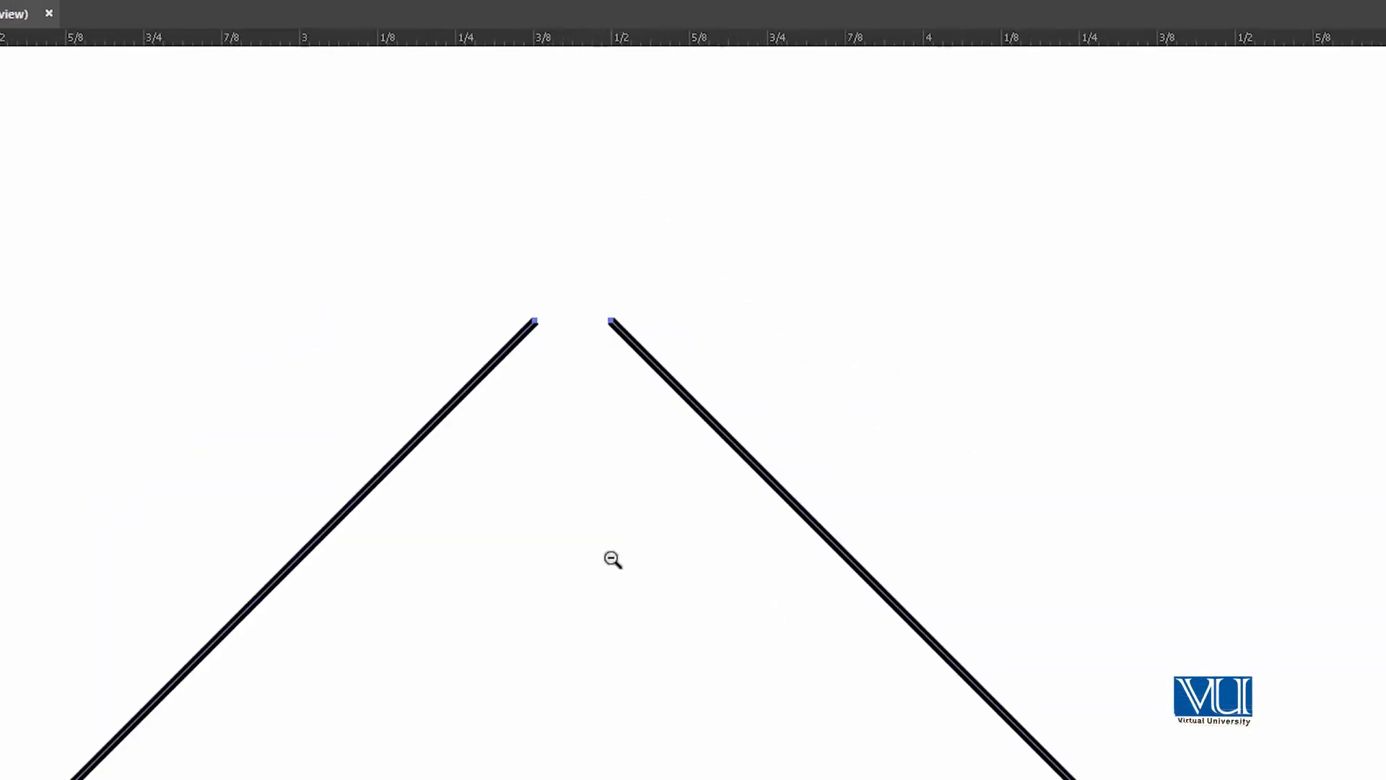
{"action": "left_click_drag", "start_coordinate": [519, 297], "coordinate": [843, 491]}
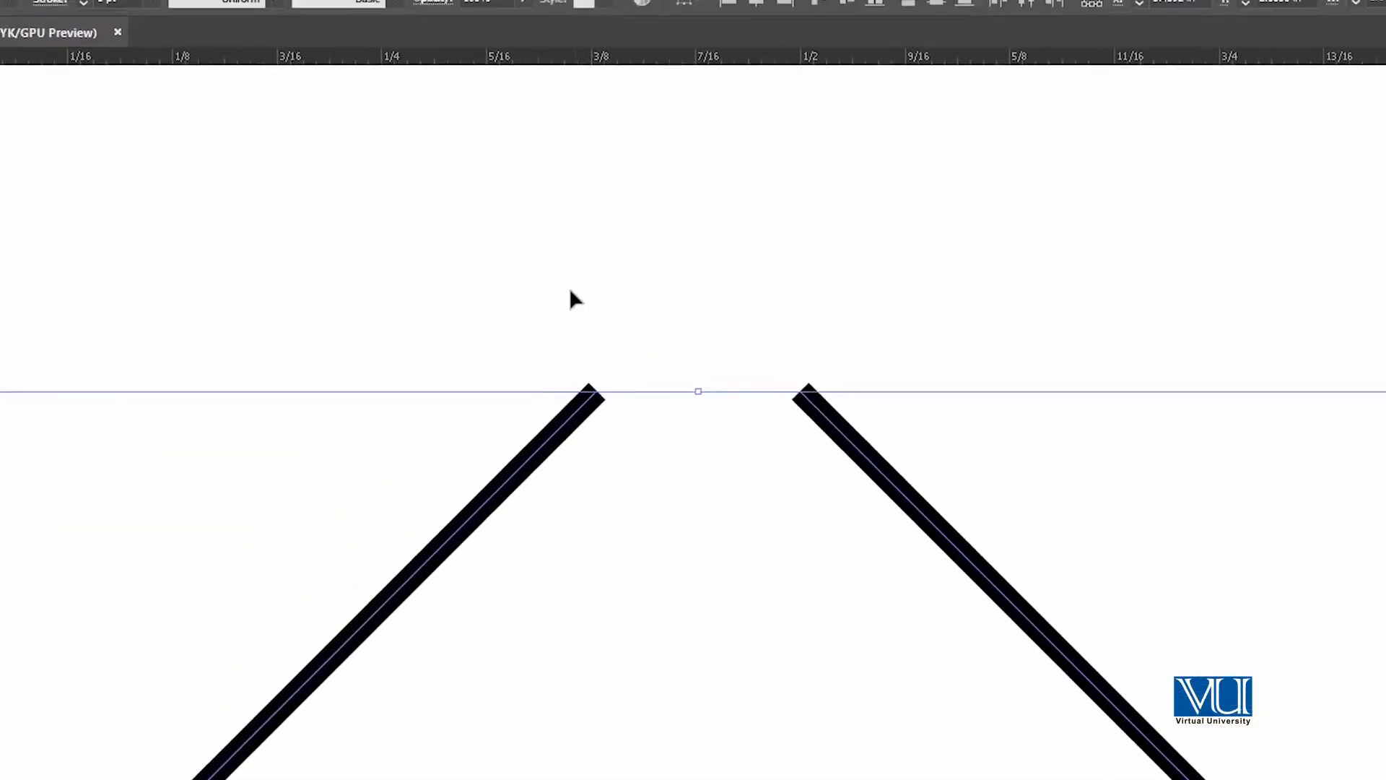
{"action": "left_click", "coordinate": [95, 192]}
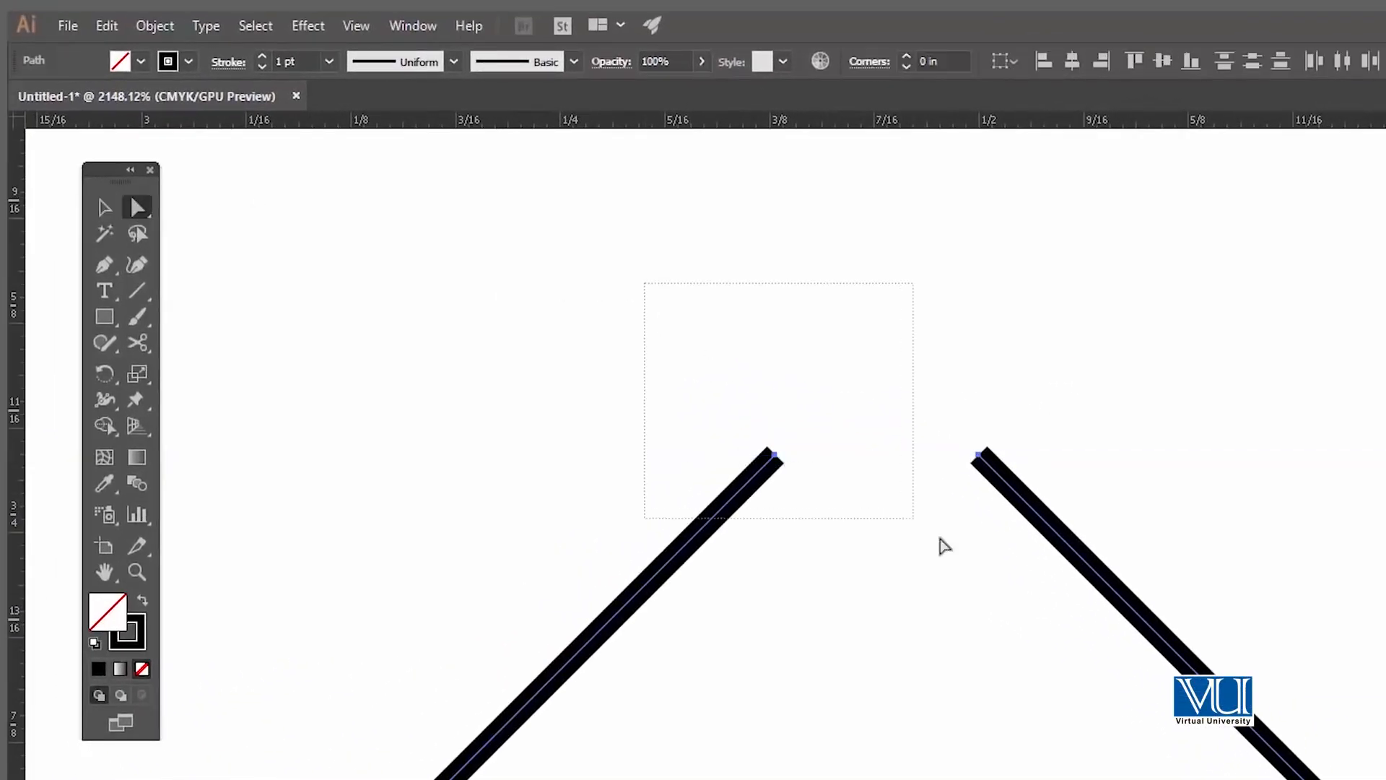
{"action": "left_click_drag", "start_coordinate": [645, 283], "coordinate": [986, 555]}
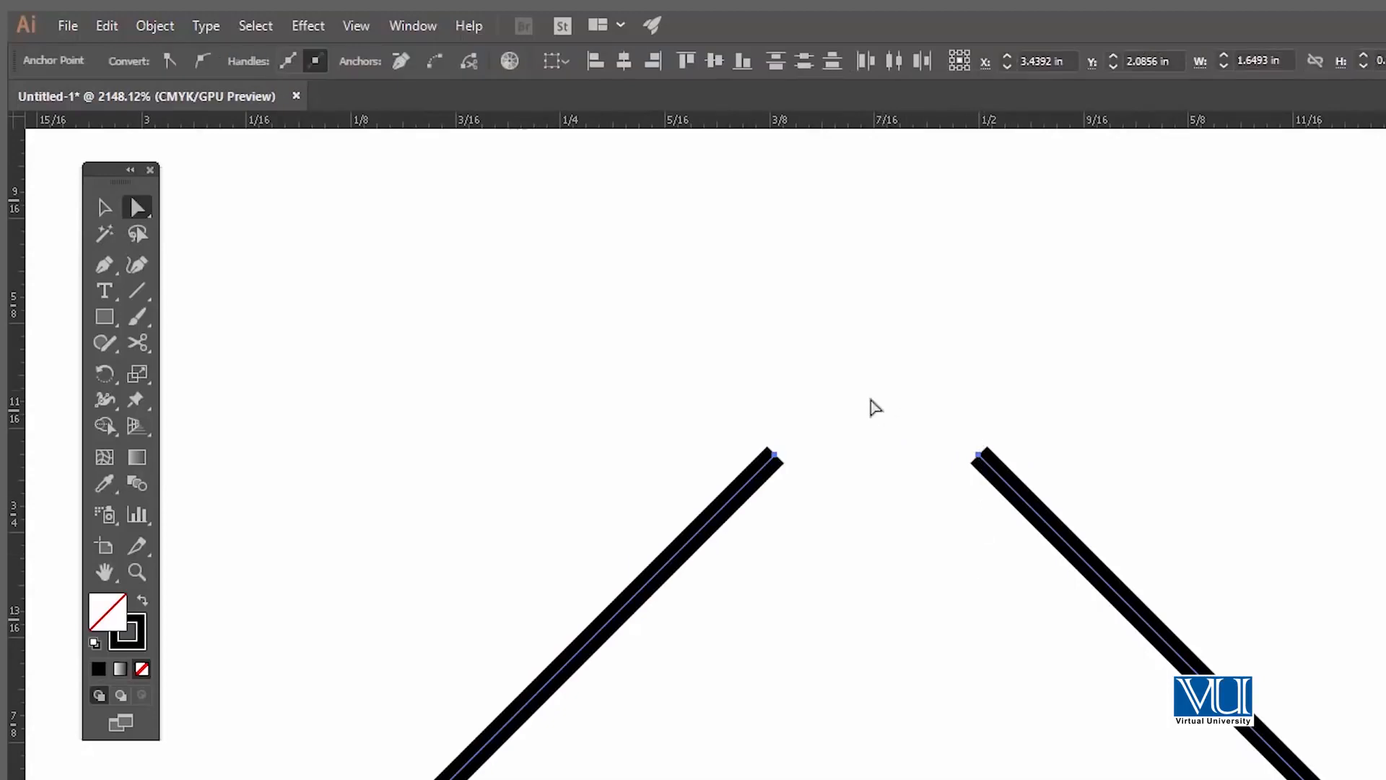
{"action": "right_click", "coordinate": [825, 399]}
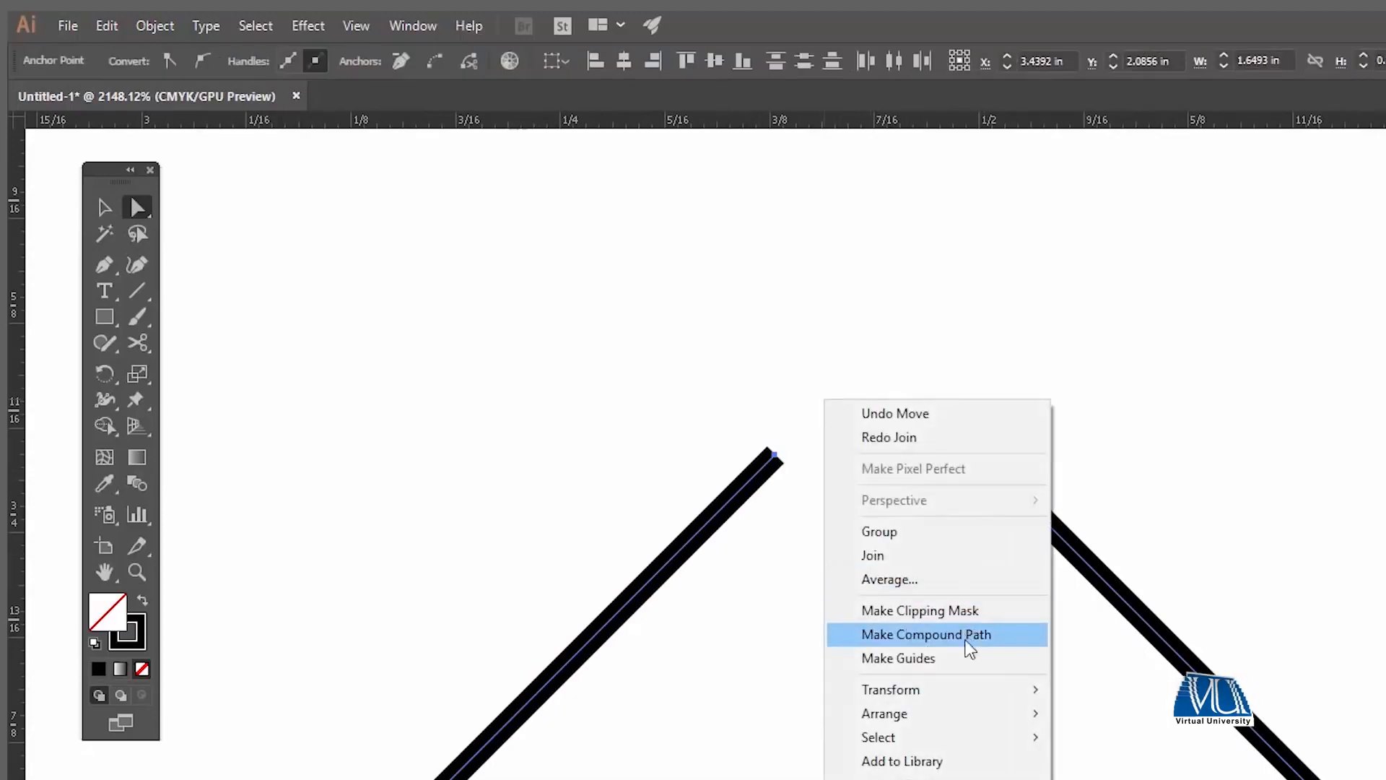
{"action": "left_click", "coordinate": [938, 554]}
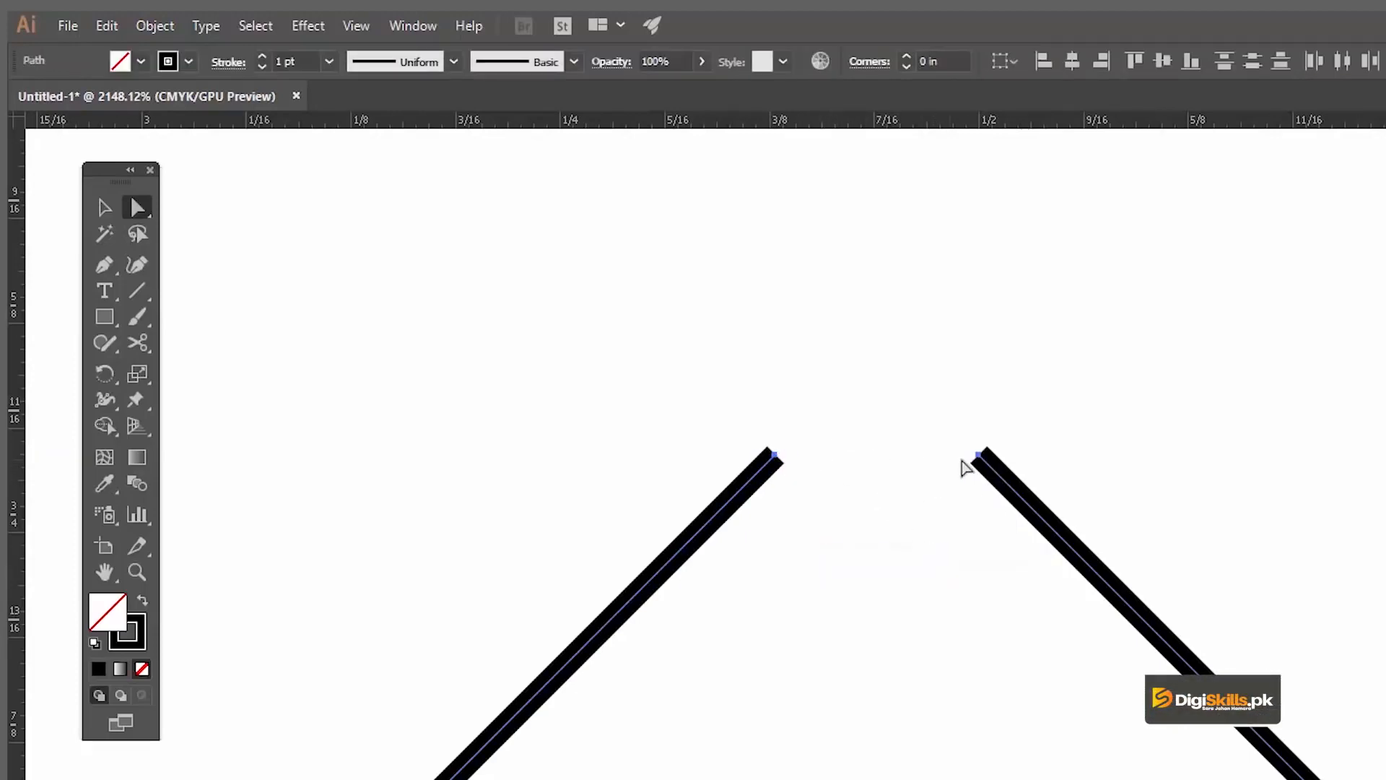
Step: Average the two upper end anchors along both axes and join them into a single peak point
{"action": "left_click_drag", "start_coordinate": [994, 533], "coordinate": [991, 530]}
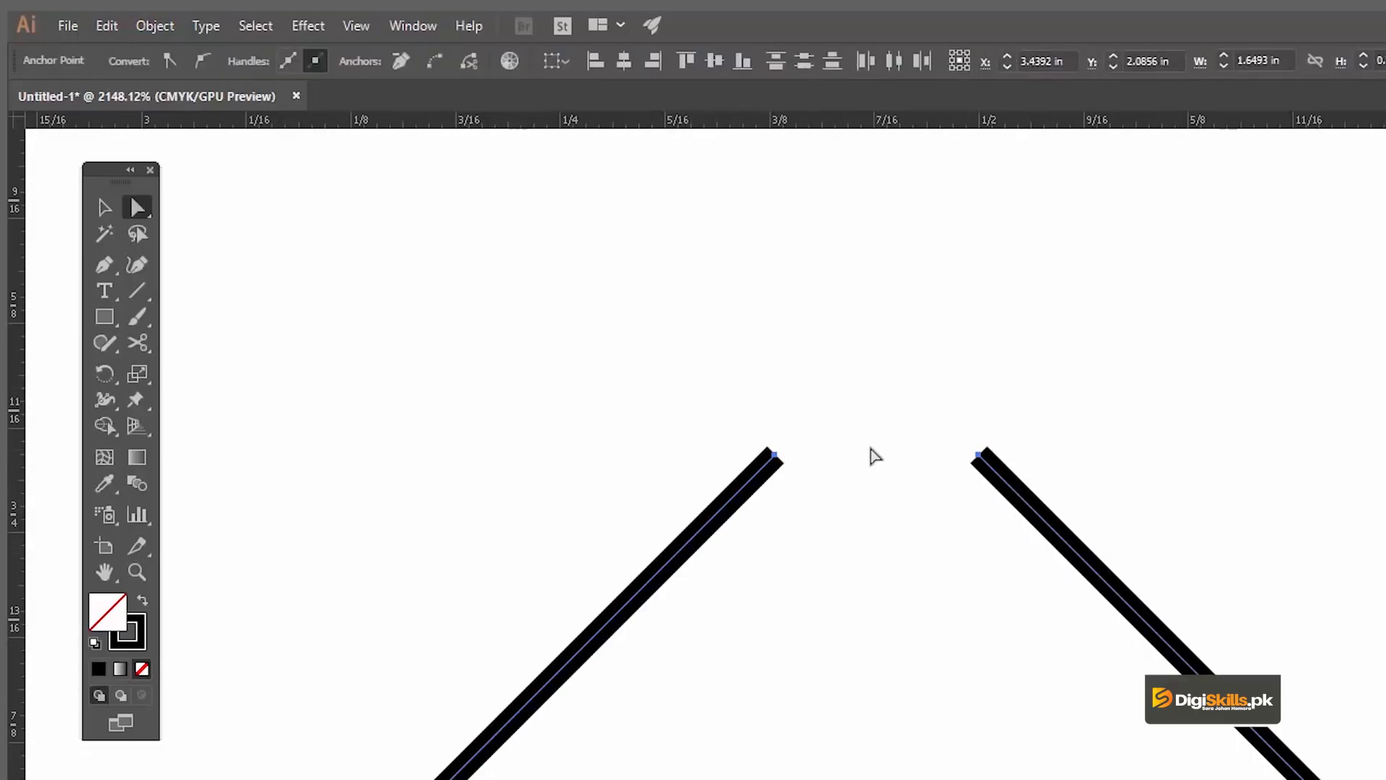
{"action": "right_click", "coordinate": [895, 473]}
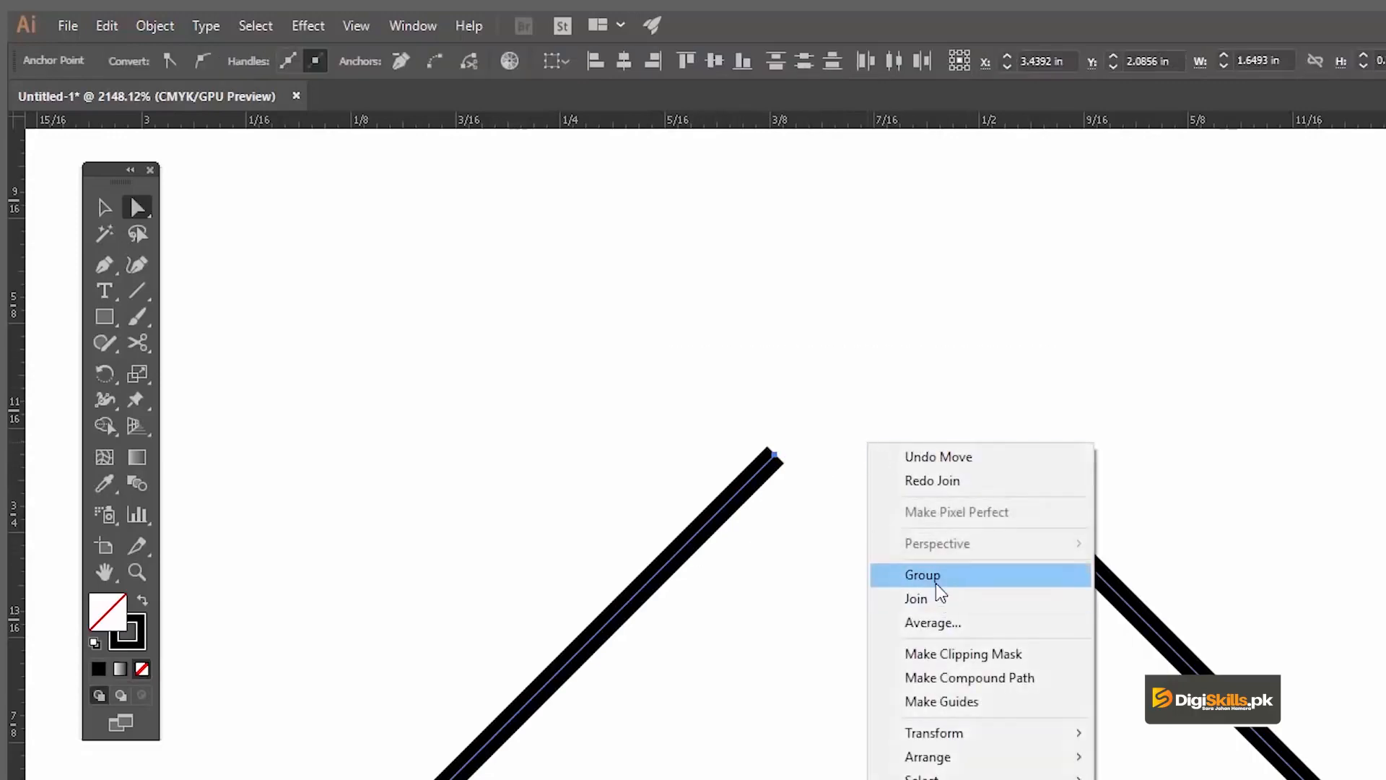
{"action": "left_click", "coordinate": [941, 622]}
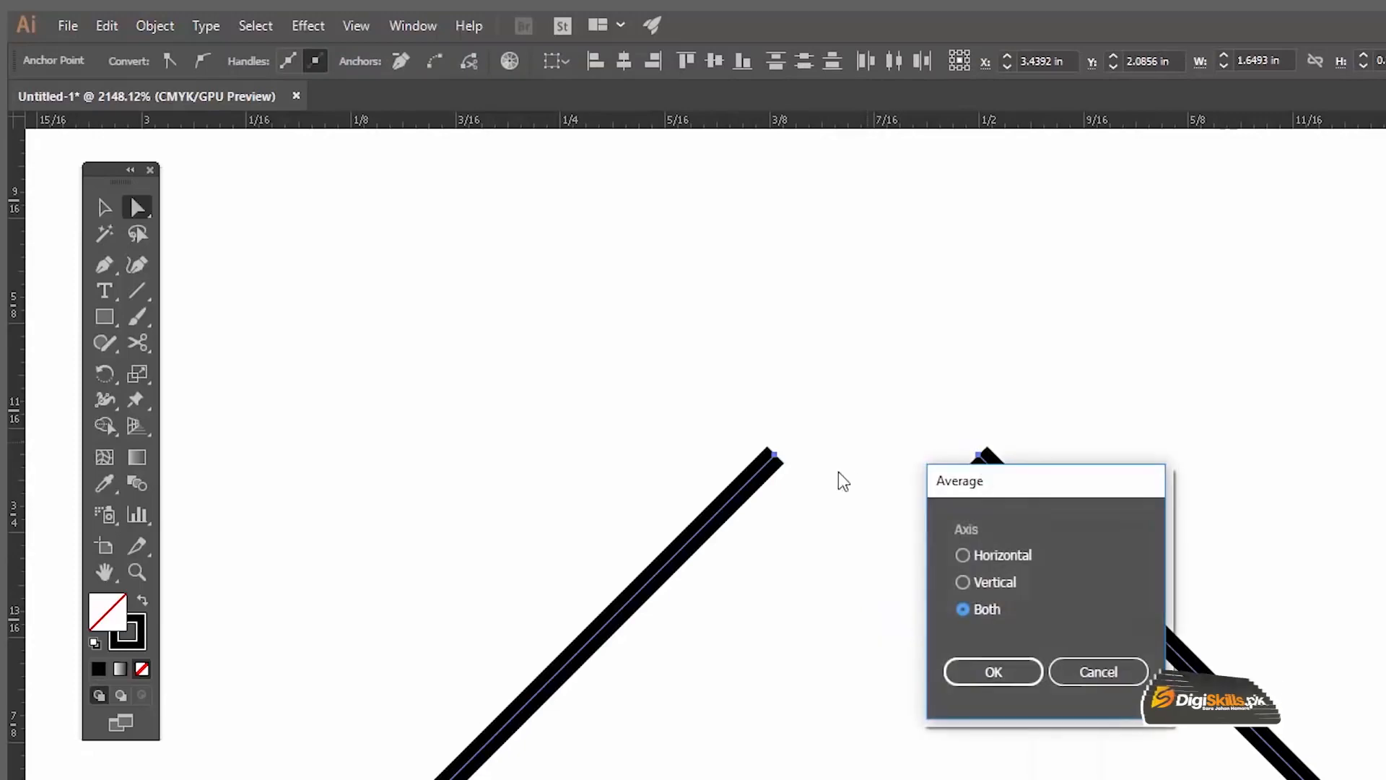
{"action": "left_click", "coordinate": [991, 670]}
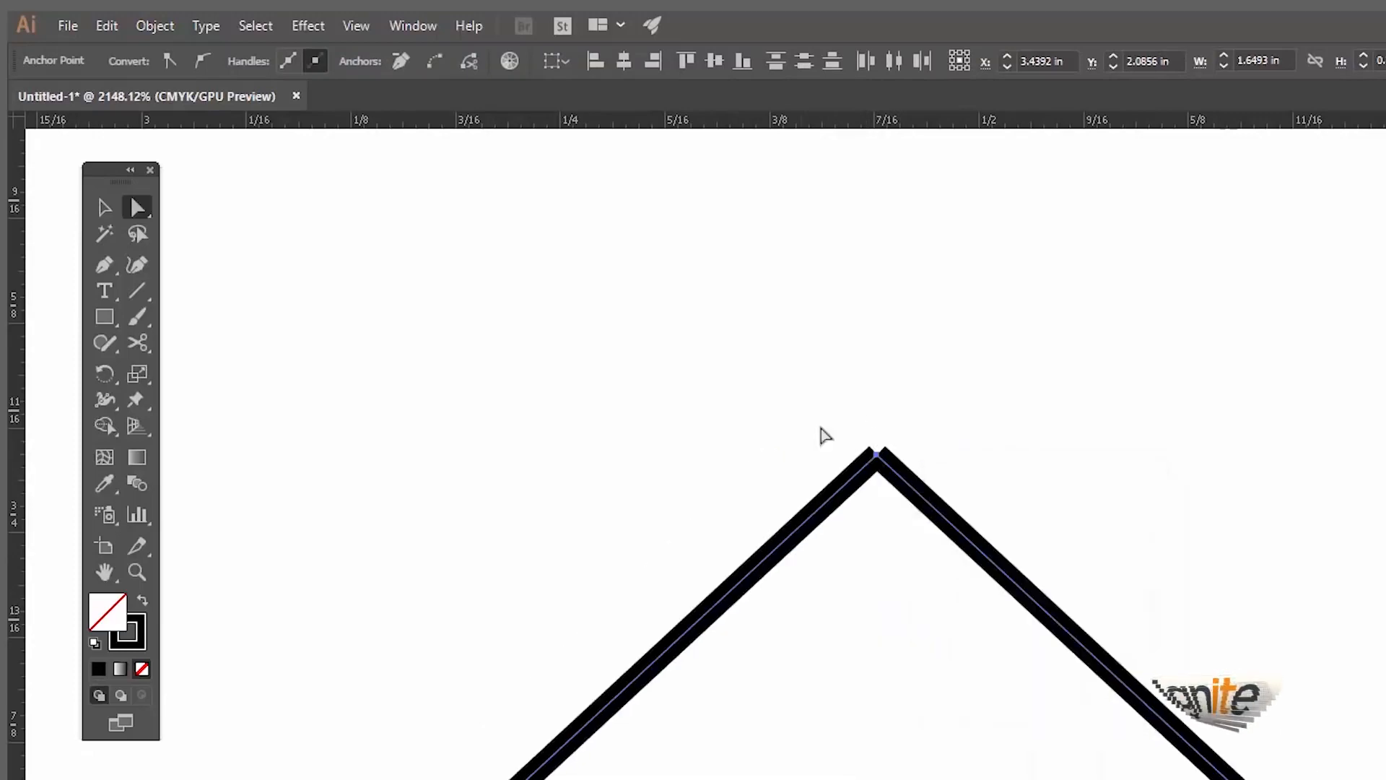
{"action": "right_click", "coordinate": [795, 395]}
{"action": "left_click", "coordinate": [882, 550]}
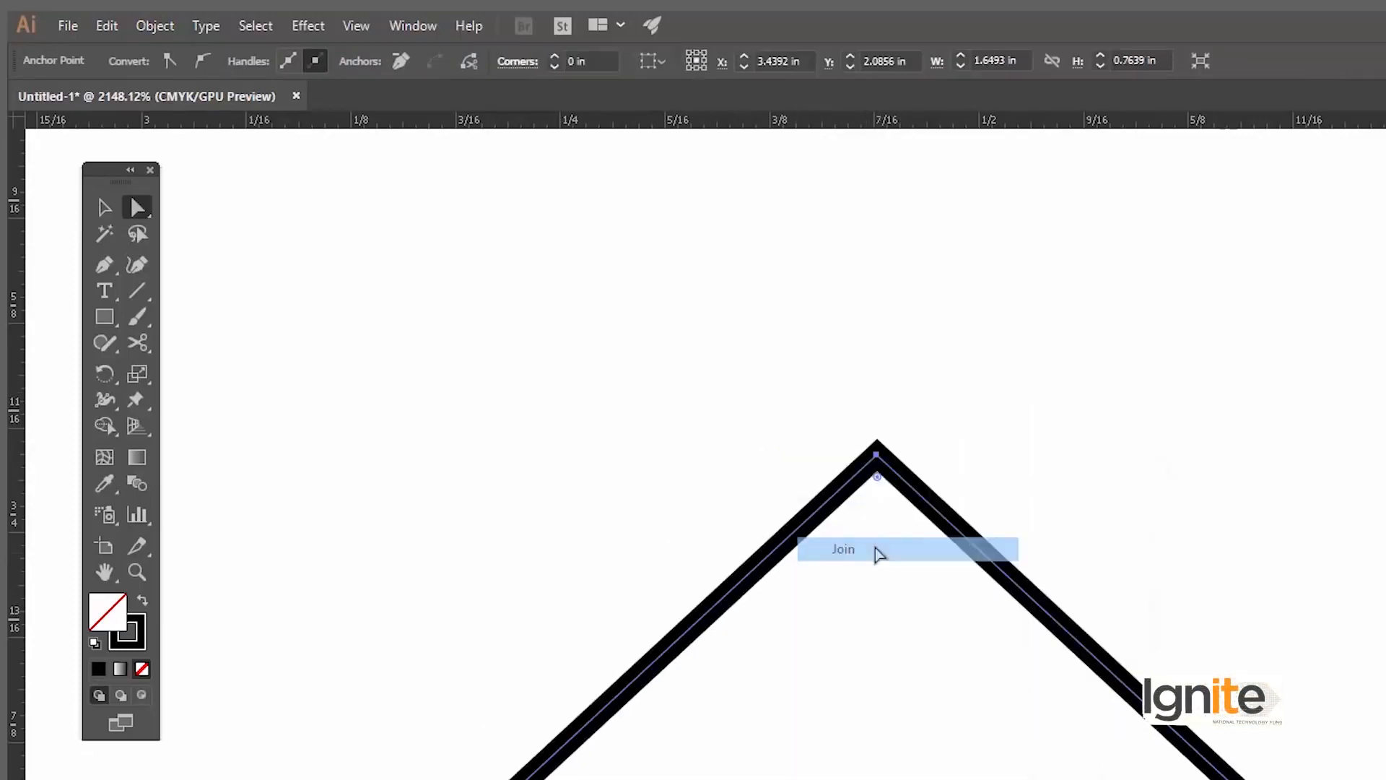
Step: Average the two facing end anchors of the base line along both axes with the Direct Selection tool
{"action": "key", "text": "z"}
{"action": "left_click", "coordinate": [900, 664], "text": "alt"}
{"action": "left_click", "coordinate": [901, 663], "text": "alt"}
{"action": "left_click", "coordinate": [886, 669], "text": "alt"}
{"action": "left_click", "coordinate": [870, 745], "text": "alt"}
{"action": "left_click_drag", "start_coordinate": [829, 774], "coordinate": [943, 779]}
{"action": "key", "text": "v"}
{"action": "key", "text": "space"}
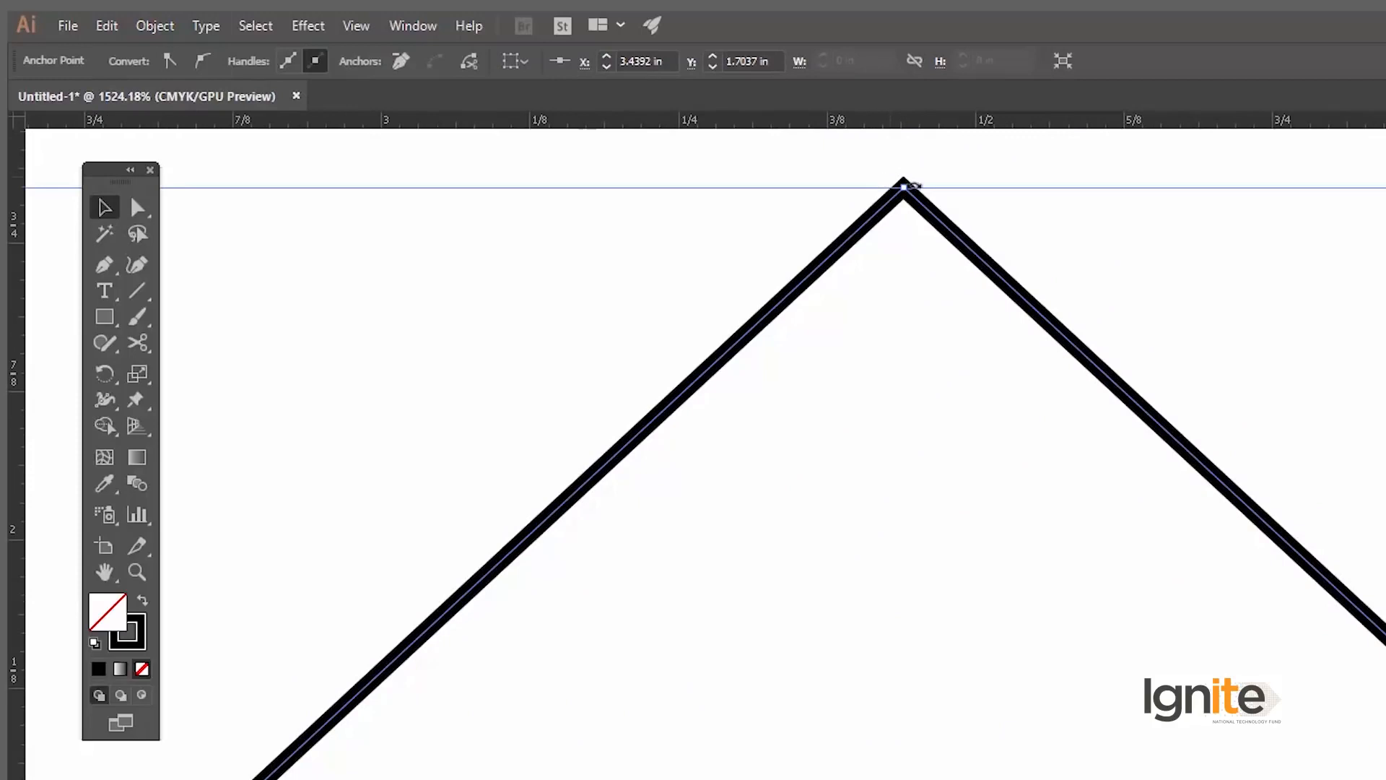
{"action": "key", "text": "space"}
{"action": "mouse_move", "coordinate": [896, 675]}
{"action": "left_mouse_down"}
{"action": "mouse_move", "coordinate": [864, 536]}
{"action": "mouse_move", "coordinate": [809, 468]}
{"action": "left_mouse_up"}
{"action": "key", "text": "z"}
{"action": "left_click_drag", "start_coordinate": [786, 742], "coordinate": [847, 779]}
{"action": "scroll", "coordinate": [847, 773], "scroll_direction": "down", "scroll_amount": 2}
{"action": "left_click", "coordinate": [137, 181]}
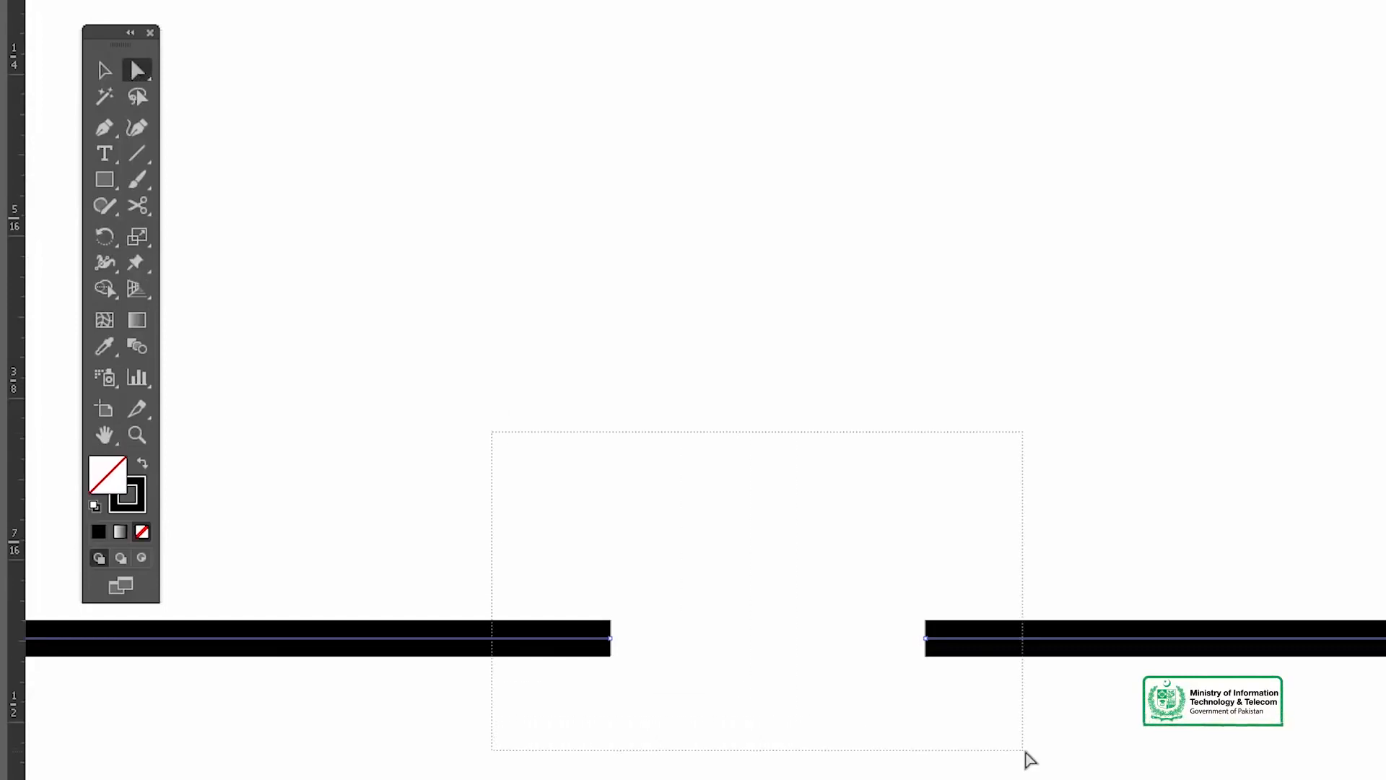
{"action": "right_click", "coordinate": [639, 645]}
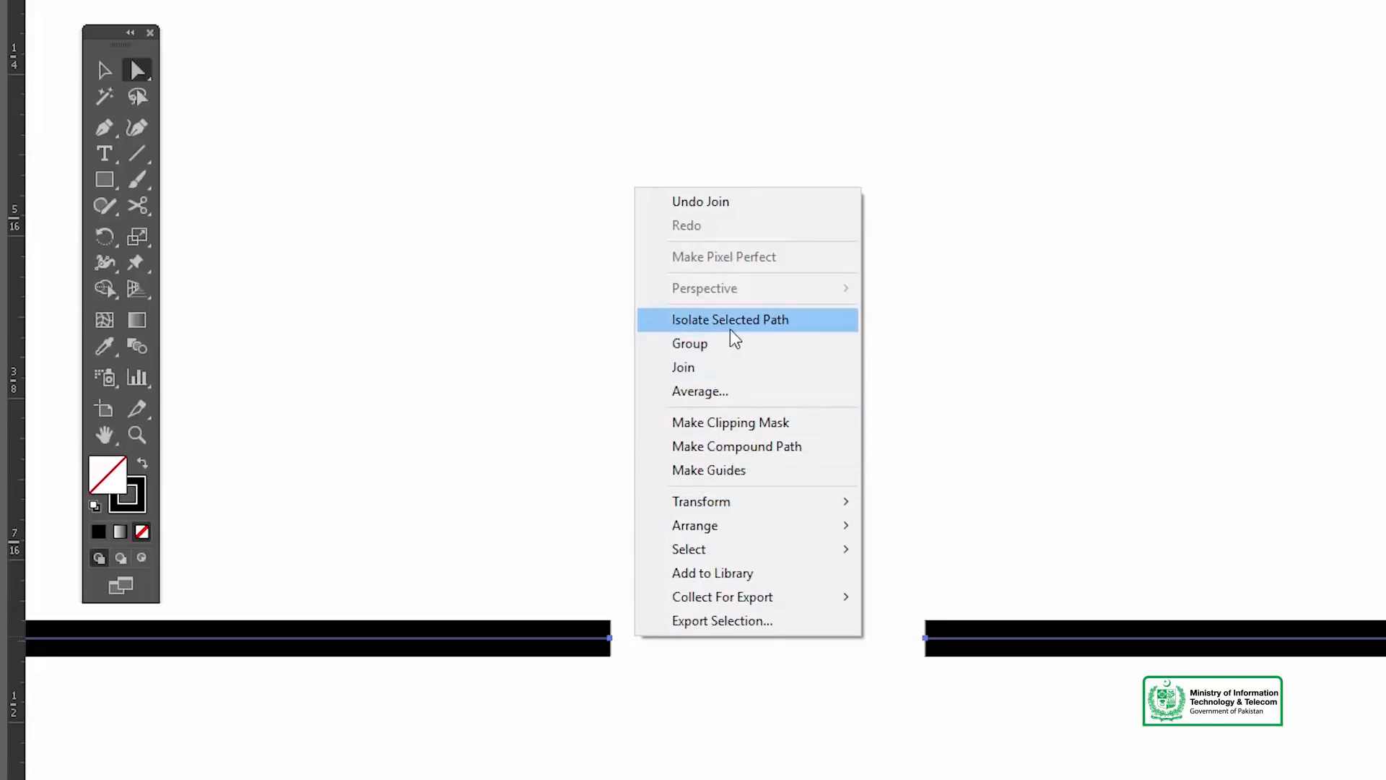
{"action": "left_click", "coordinate": [730, 383]}
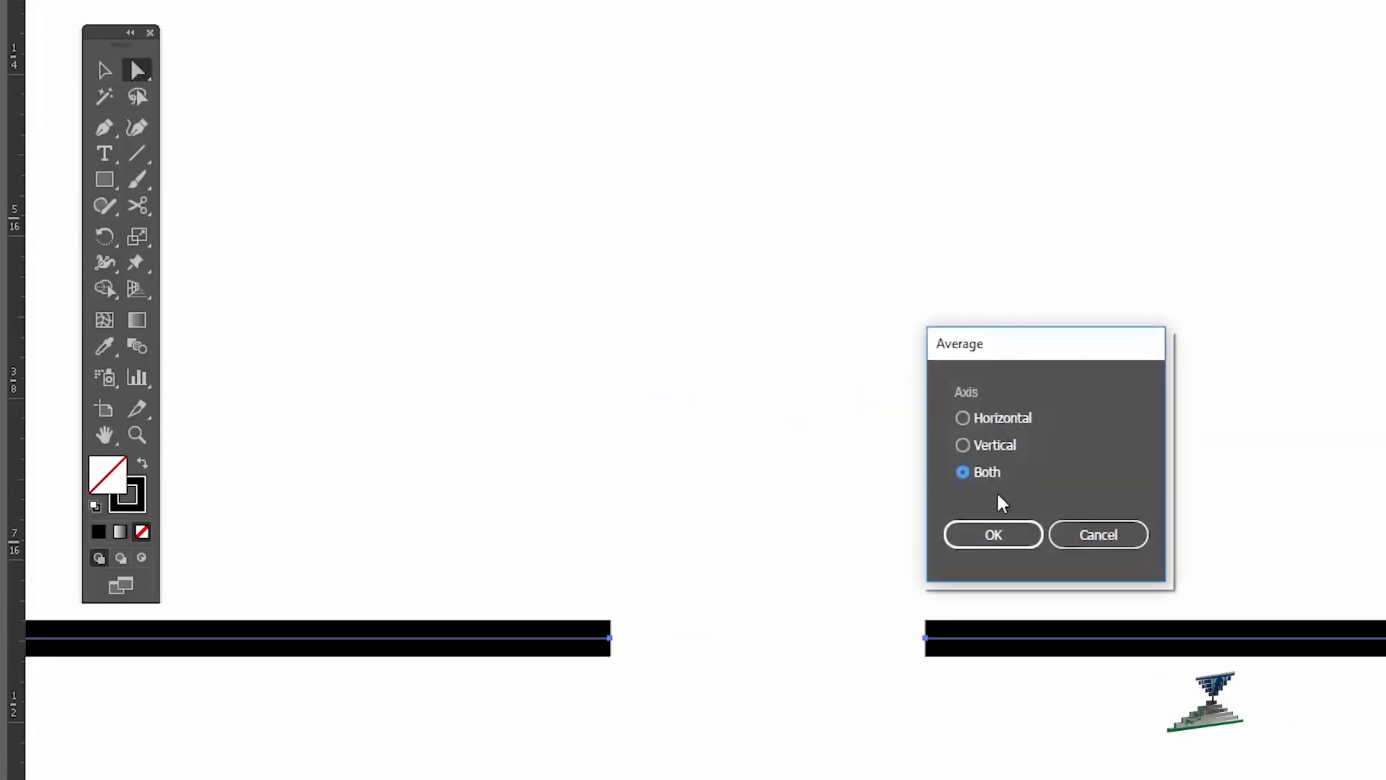
{"action": "left_click", "coordinate": [1015, 532]}
Step: Join the two coinciding base anchors to close the triangle, and deselect it
{"action": "right_click", "coordinate": [752, 590]}
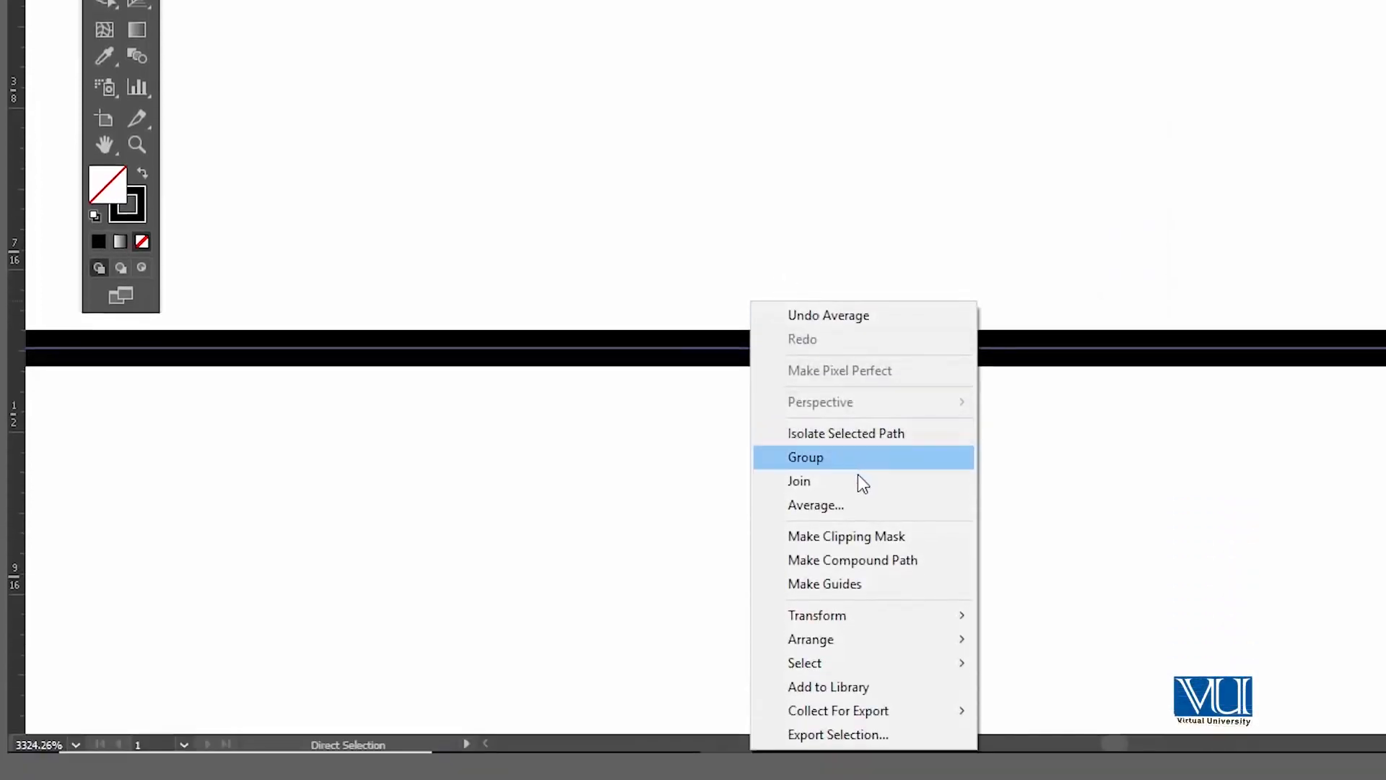
{"action": "left_click", "coordinate": [852, 478]}
{"action": "key", "text": "z"}
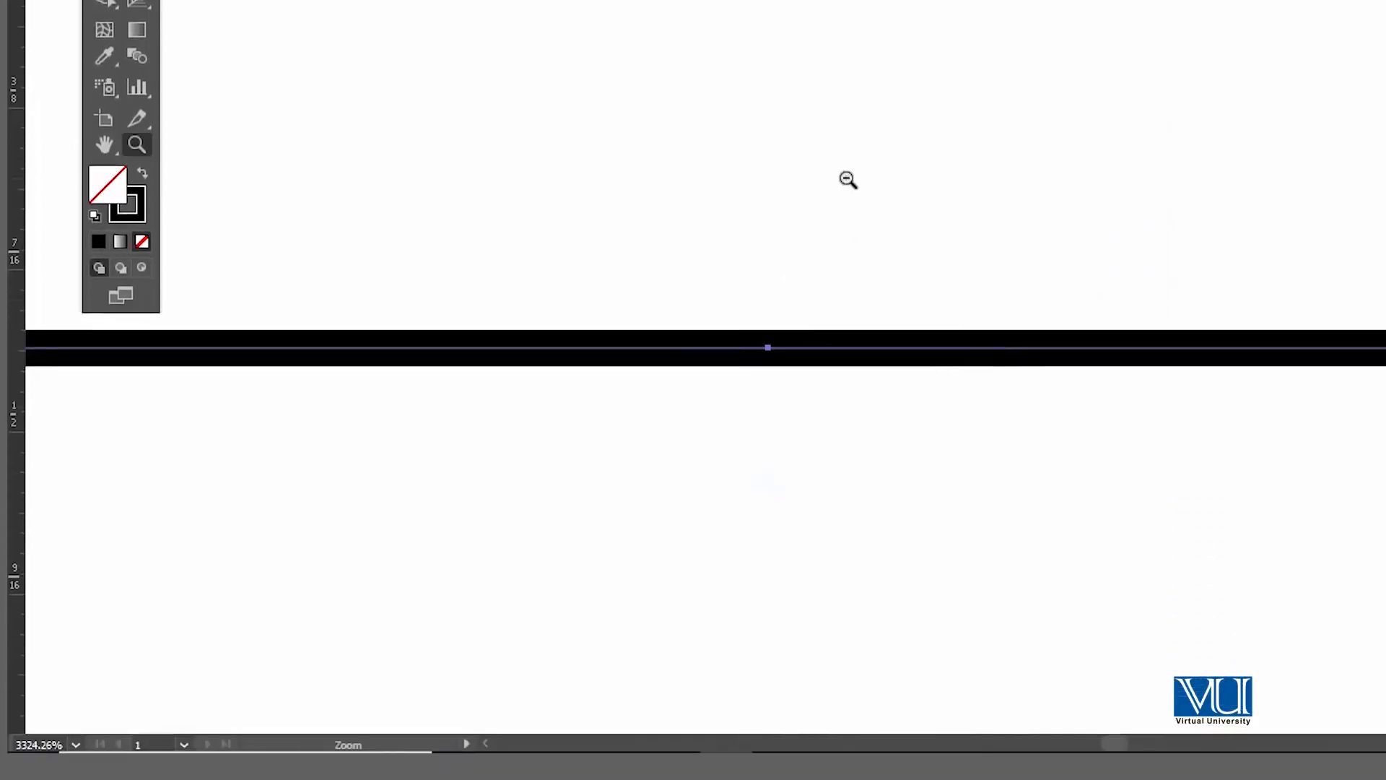
{"action": "left_click", "coordinate": [847, 179], "text": "alt"}
{"action": "left_click", "coordinate": [847, 179], "text": "alt"}
{"action": "left_click", "coordinate": [847, 179], "text": "alt"}
{"action": "left_click", "coordinate": [847, 179], "text": "alt"}
{"action": "left_click", "coordinate": [847, 179], "text": "alt"}
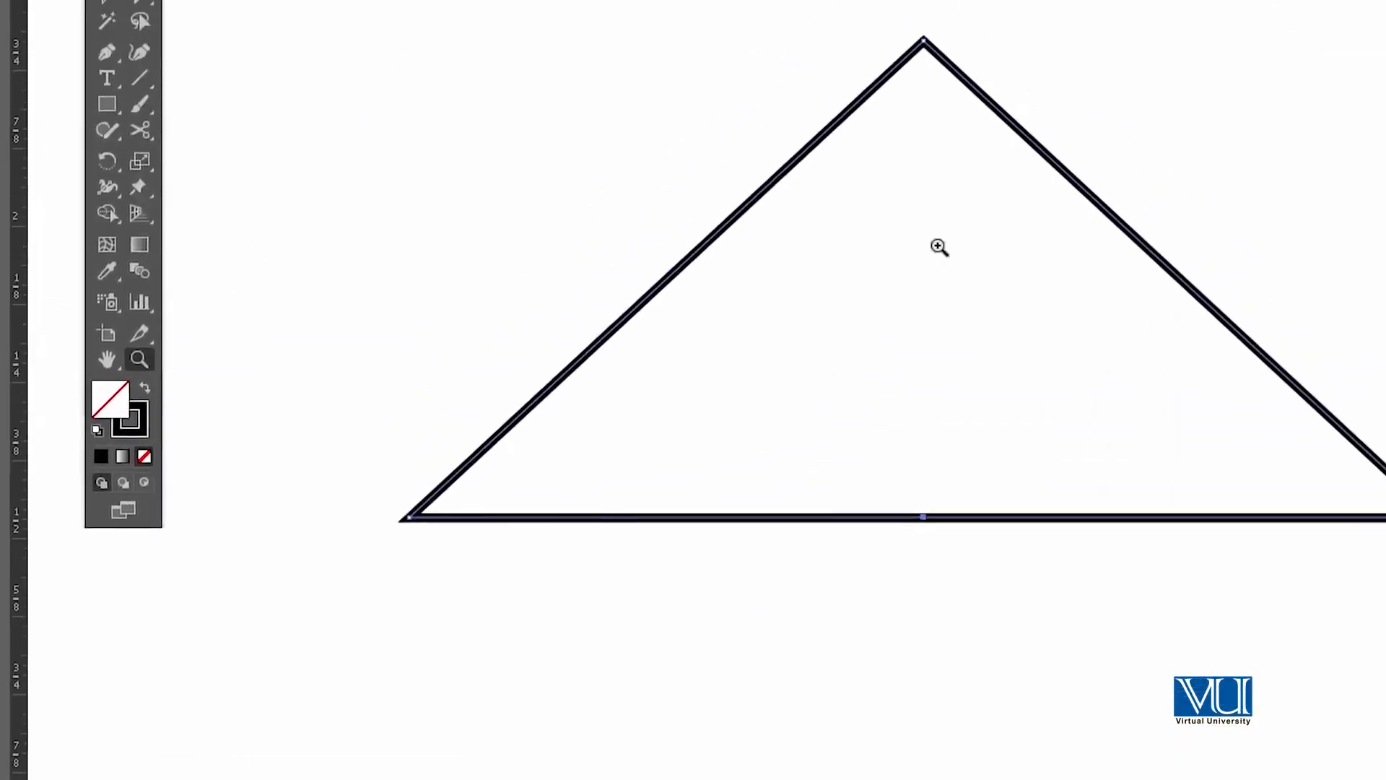
{"action": "key", "text": "v"}
{"action": "left_click", "coordinate": [1093, 3]}
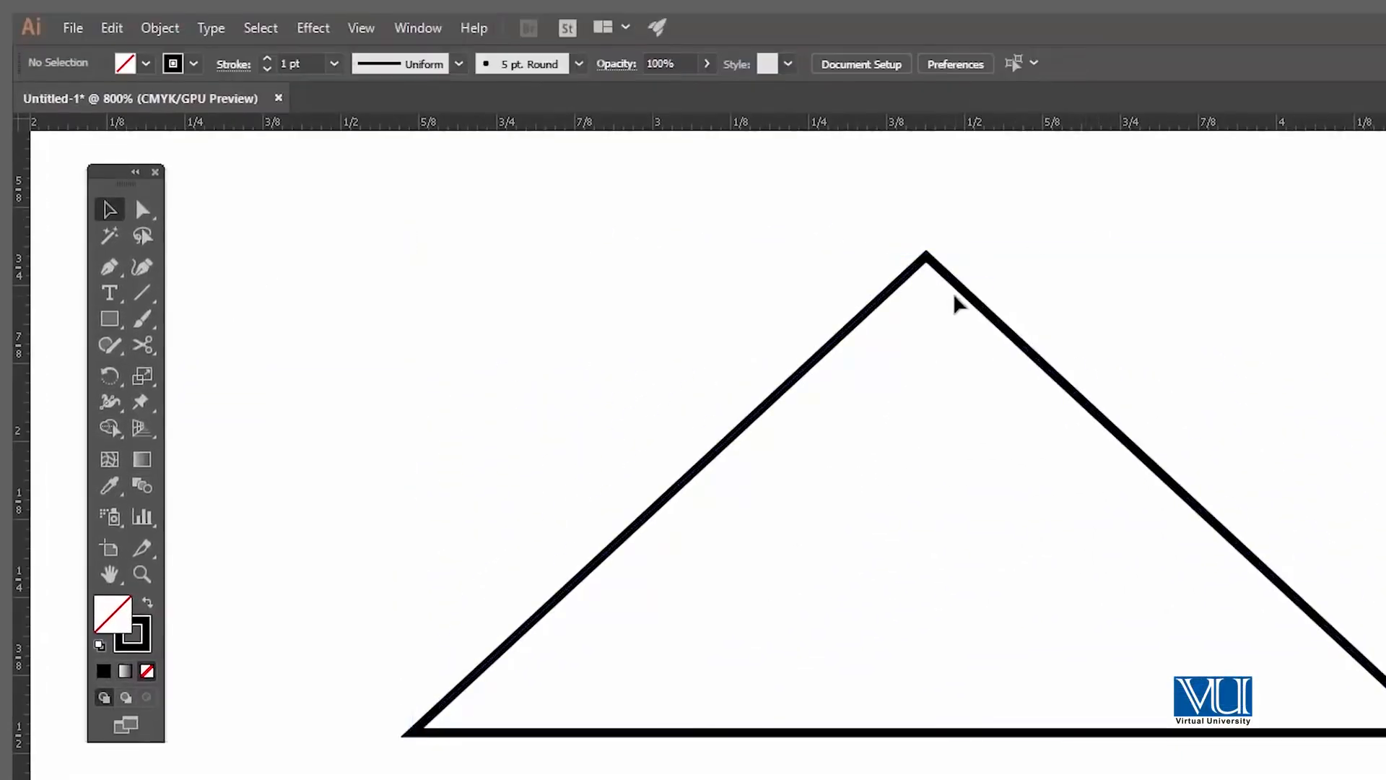
Step: Try moving the closed triangle several times from its peak and sides, undoing each move
{"action": "left_click", "coordinate": [953, 68]}
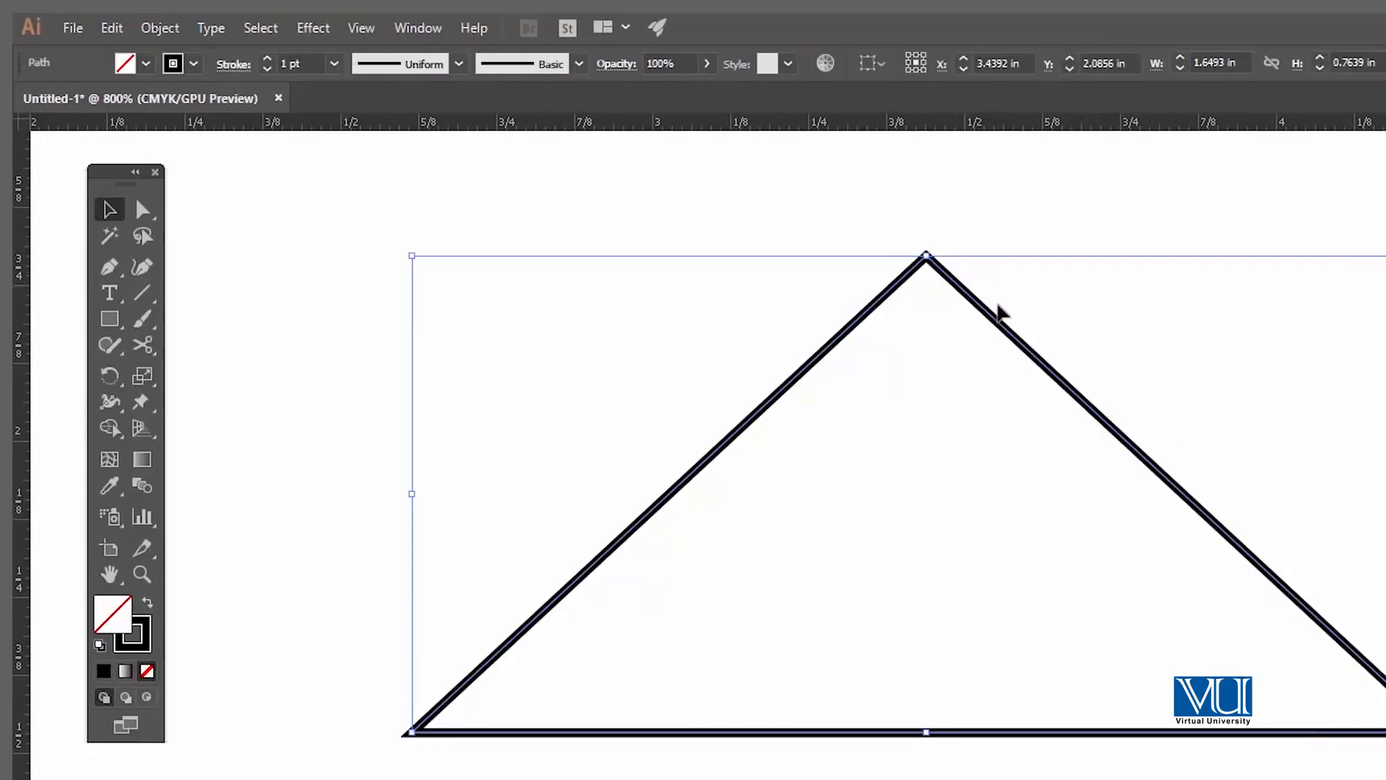
{"action": "left_click", "coordinate": [896, 182]}
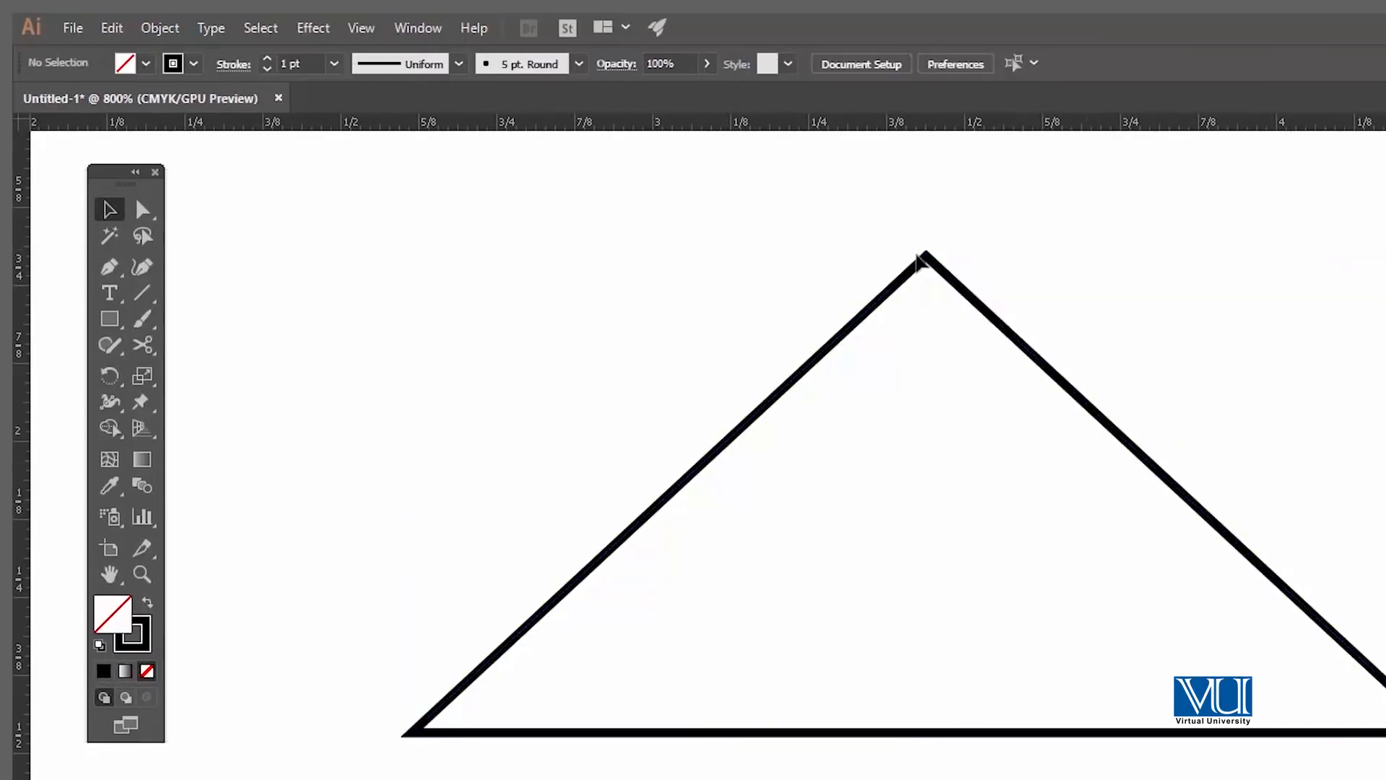
{"action": "left_click", "coordinate": [926, 258]}
{"action": "left_click_drag", "start_coordinate": [927, 258], "coordinate": [1058, 357]}
{"action": "key", "text": "ctrl+z"}
{"action": "left_click", "coordinate": [984, 245]}
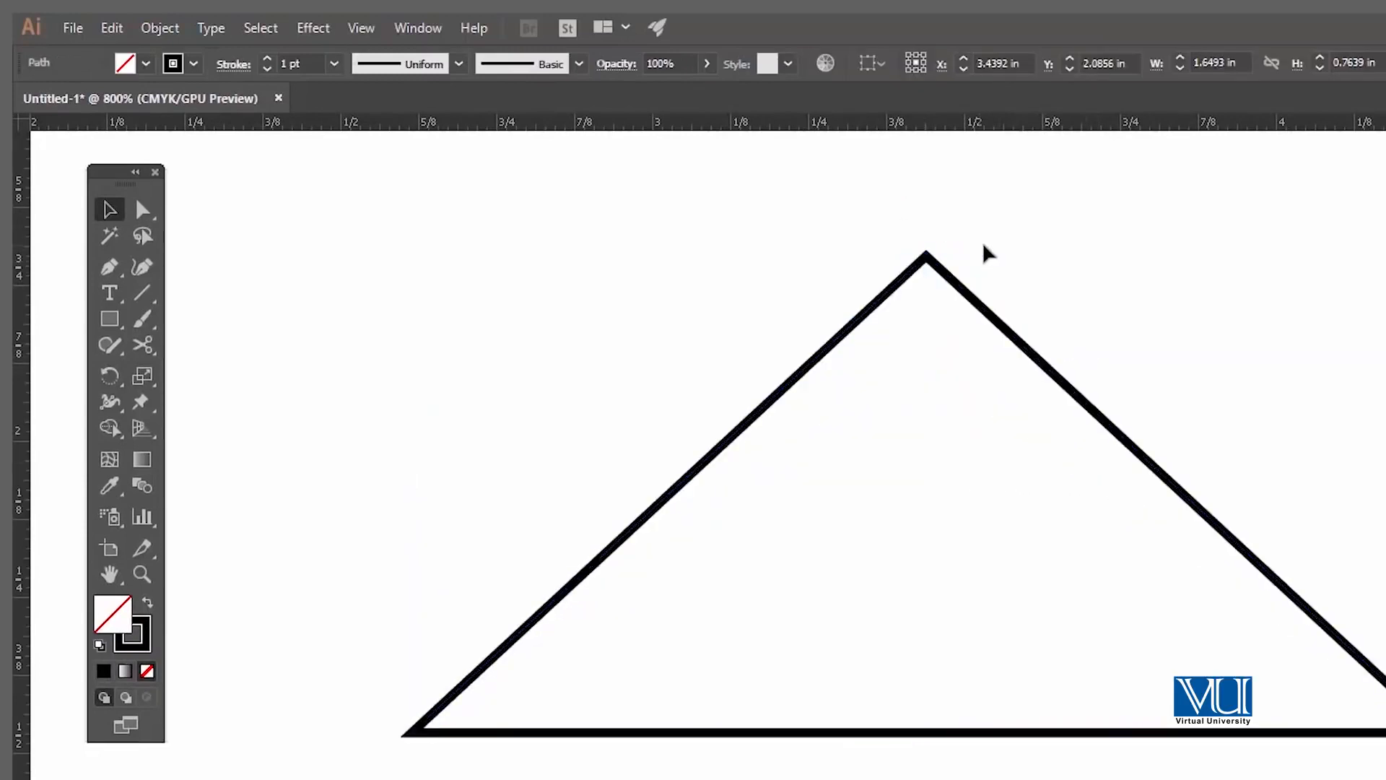
{"action": "left_click", "coordinate": [961, 296]}
{"action": "left_click", "coordinate": [894, 227]}
{"action": "left_click", "coordinate": [913, 268]}
{"action": "left_click_drag", "start_coordinate": [953, 284], "coordinate": [1039, 349]}
{"action": "key", "text": "ctrl+z"}
{"action": "left_click", "coordinate": [881, 299]}
{"action": "left_click_drag", "start_coordinate": [882, 303], "coordinate": [677, 393]}
{"action": "key", "text": "ctrl+z"}
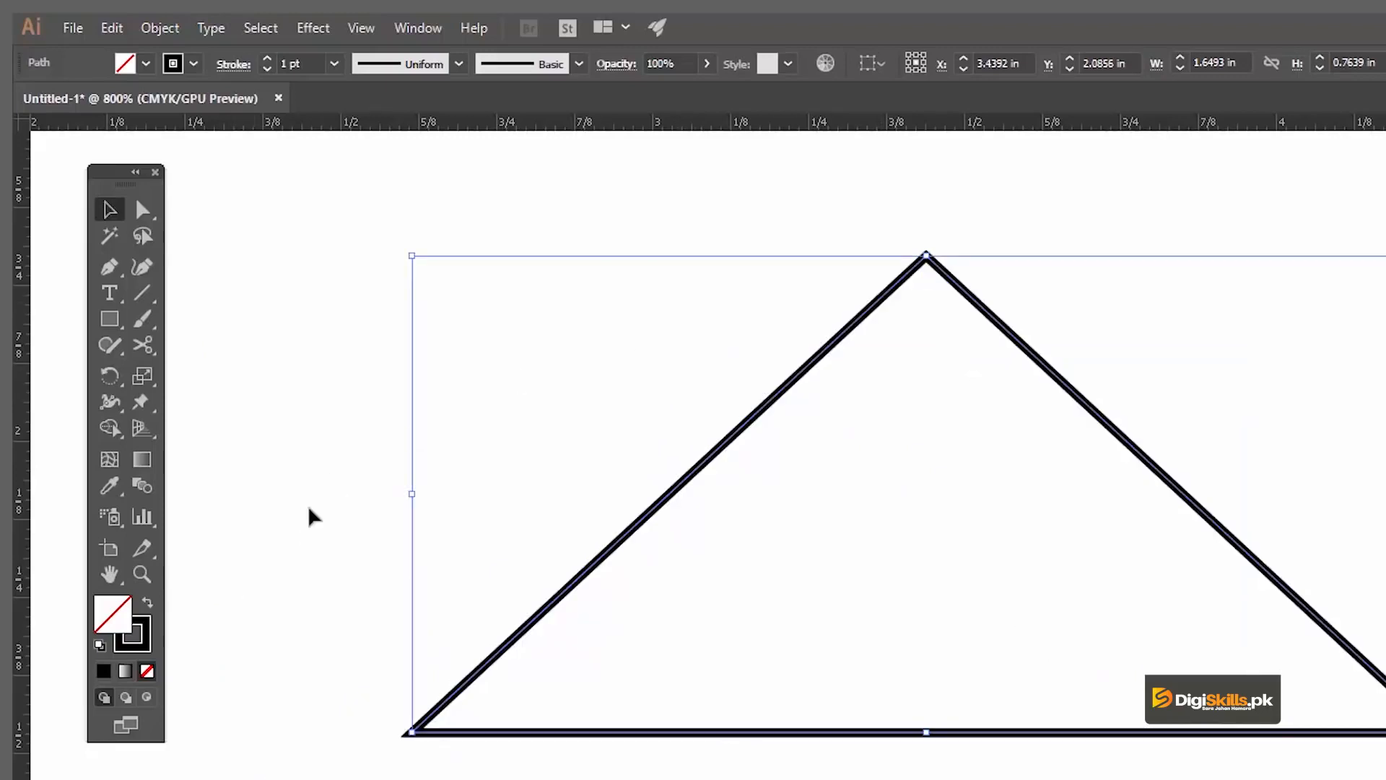
Step: Swap the triangle's stroke and fill, and recolour its fill yellow
{"action": "key", "text": "shift+x"}
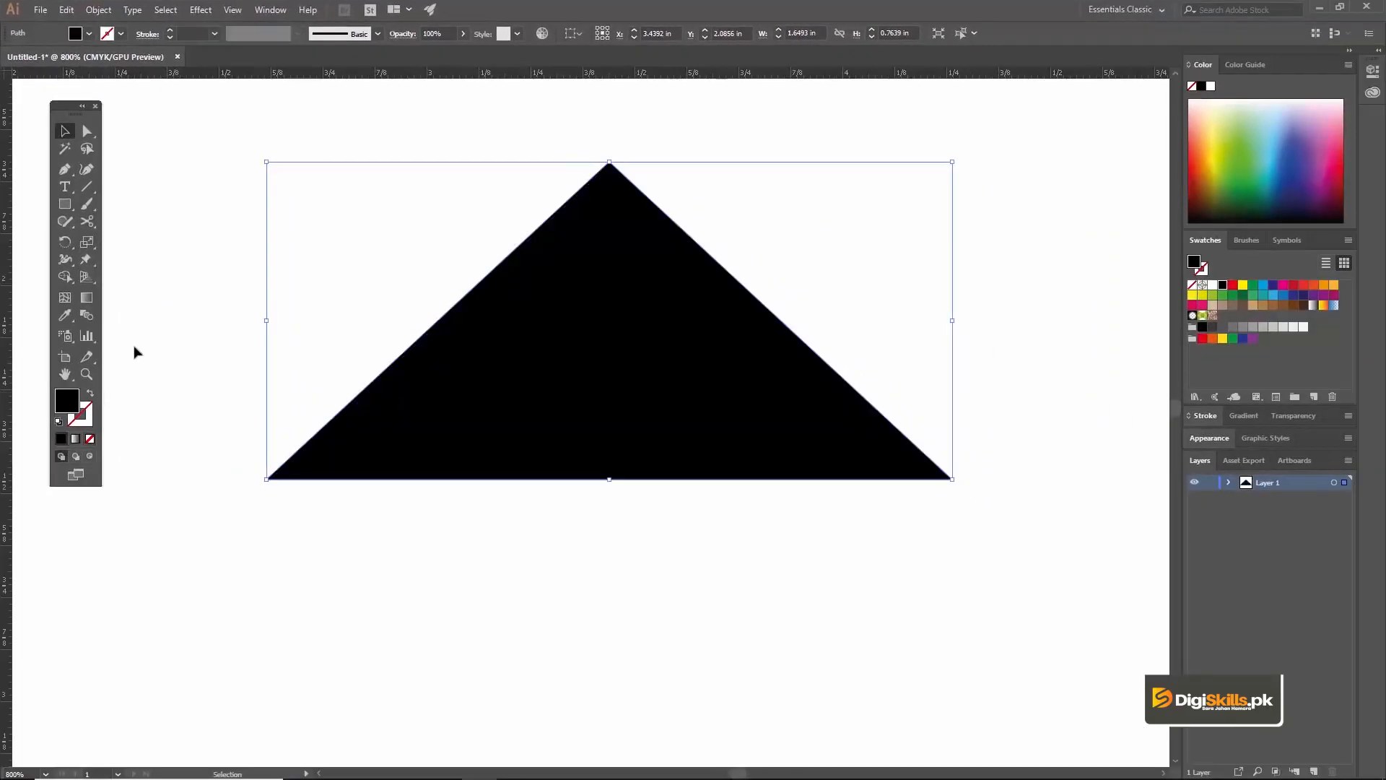
{"action": "left_click", "coordinate": [172, 258]}
{"action": "left_click", "coordinate": [563, 436], "text": "alt"}
{"action": "key", "text": "v"}
{"action": "left_click", "coordinate": [635, 375]}
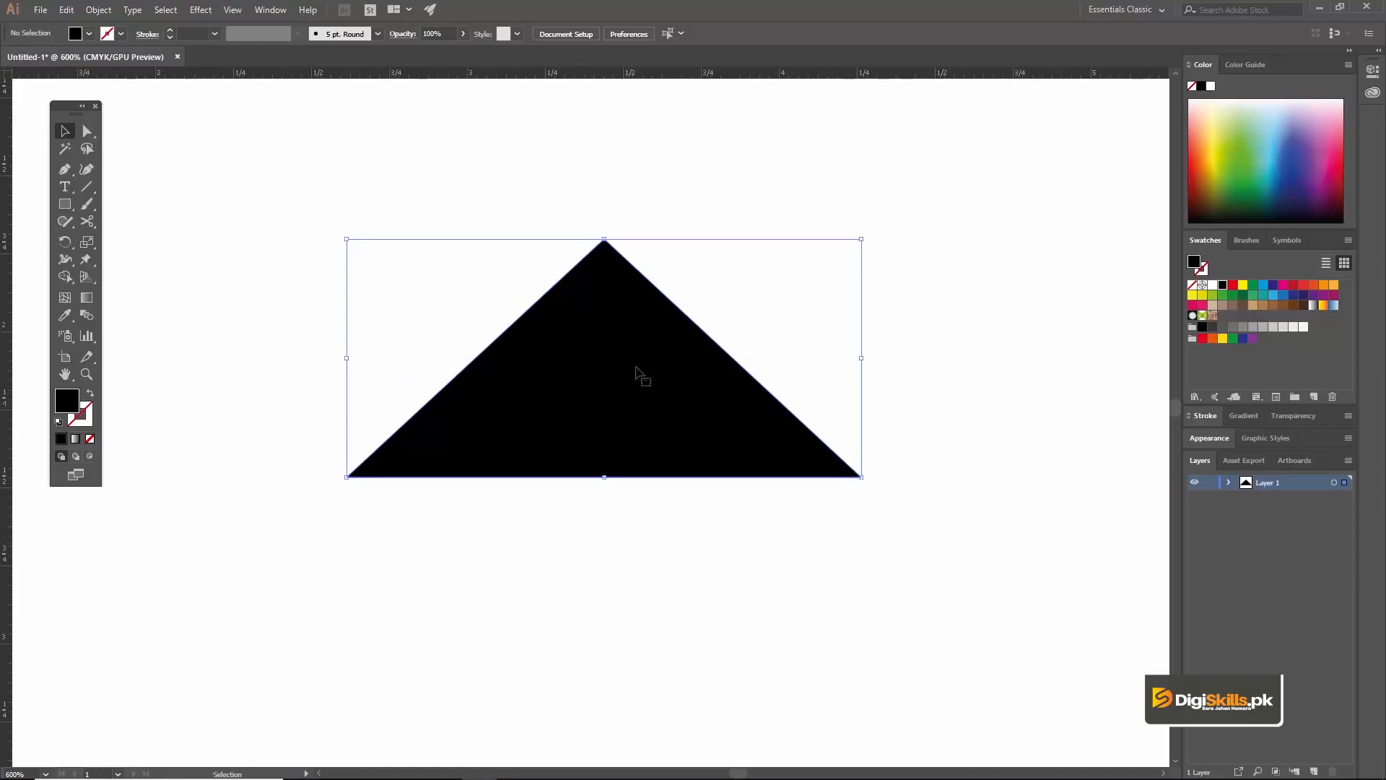
{"action": "left_click", "coordinate": [1243, 285]}
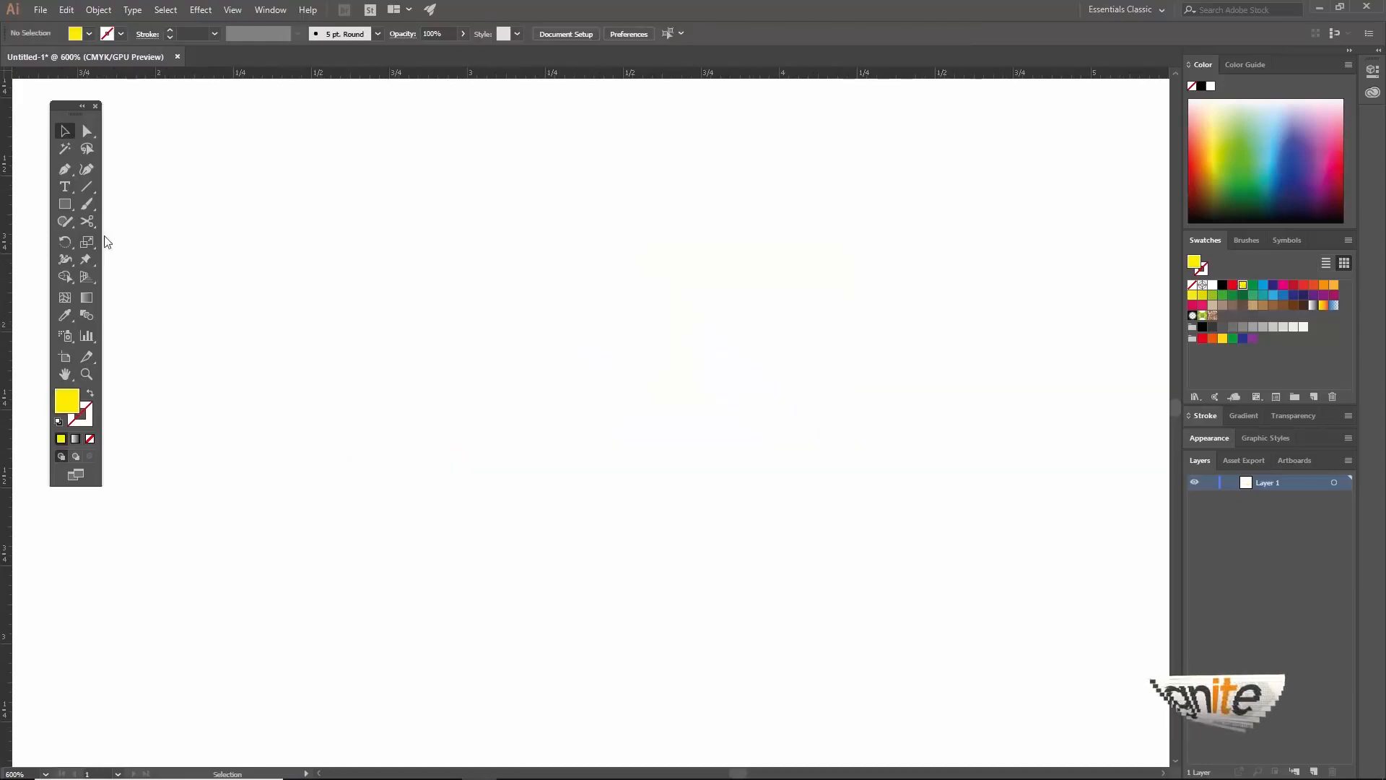
Step: Replace the triangle with an open three-anchor Pen tool curve about 1.26 in wide and 0.60 in high, and swap its yellow fill to the stroke
{"action": "key", "text": "p"}
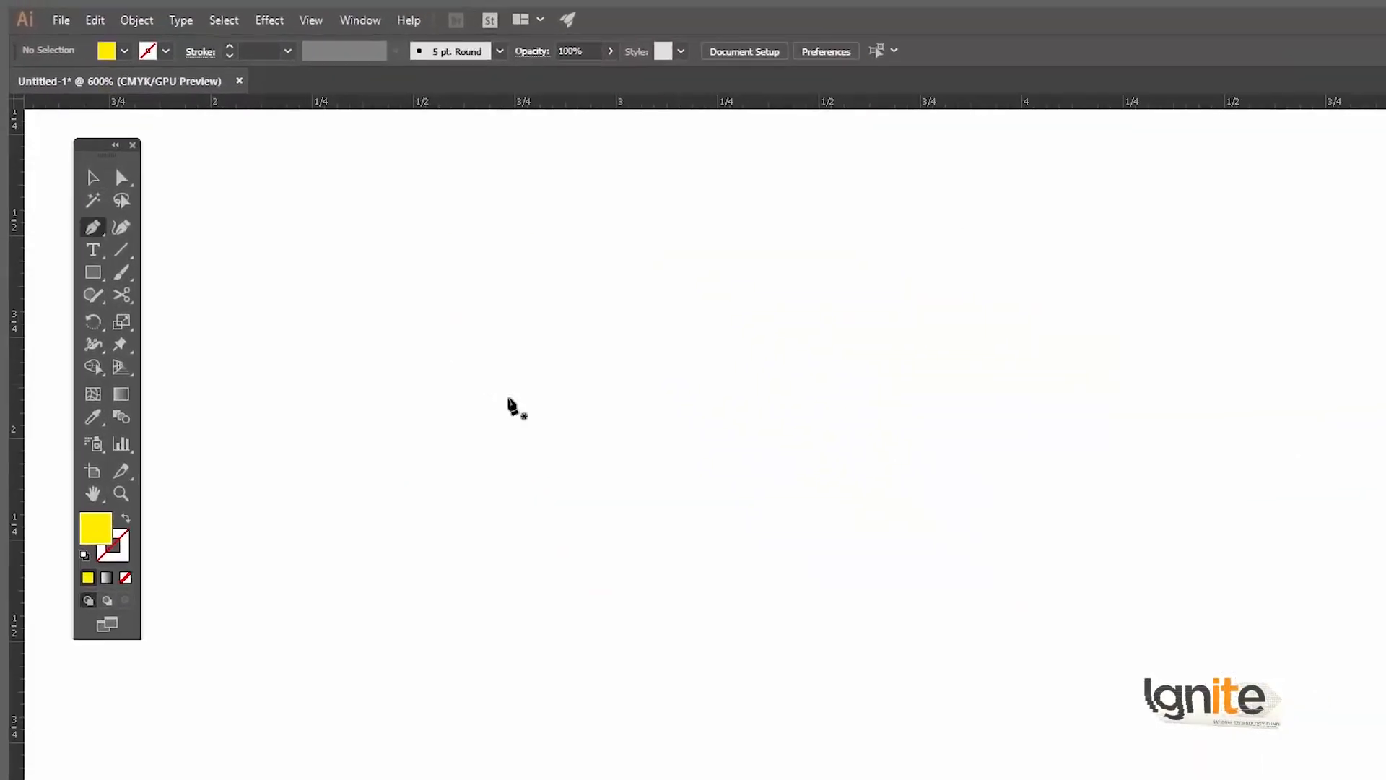
{"action": "key", "text": "z"}
{"action": "left_click", "coordinate": [525, 336]}
{"action": "left_click_drag", "start_coordinate": [718, 439], "coordinate": [681, 439]}
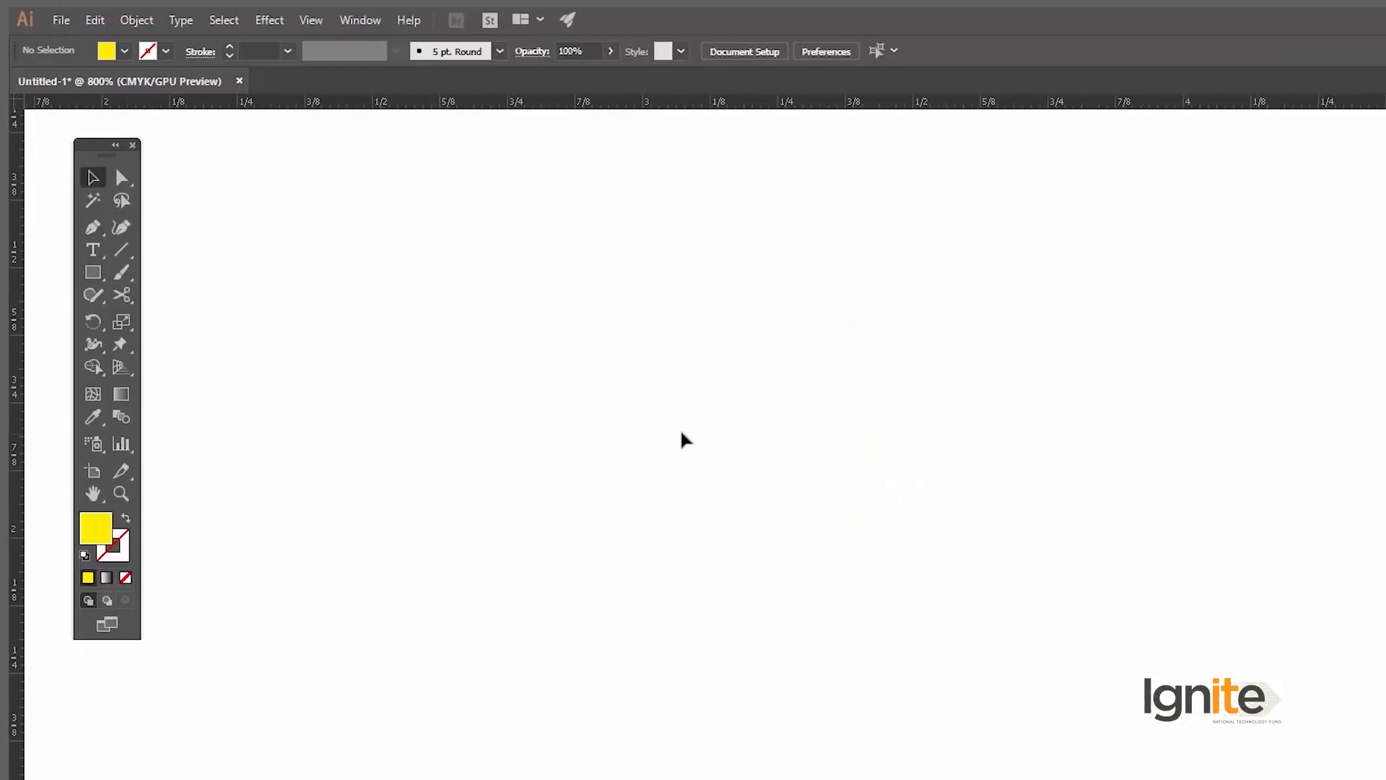
{"action": "key", "text": "p"}
{"action": "left_click", "coordinate": [518, 528]}
{"action": "left_click_drag", "start_coordinate": [954, 295], "coordinate": [1167, 452]}
{"action": "left_click_drag", "start_coordinate": [1199, 544], "coordinate": [1349, 434]}
{"action": "key", "text": "v"}
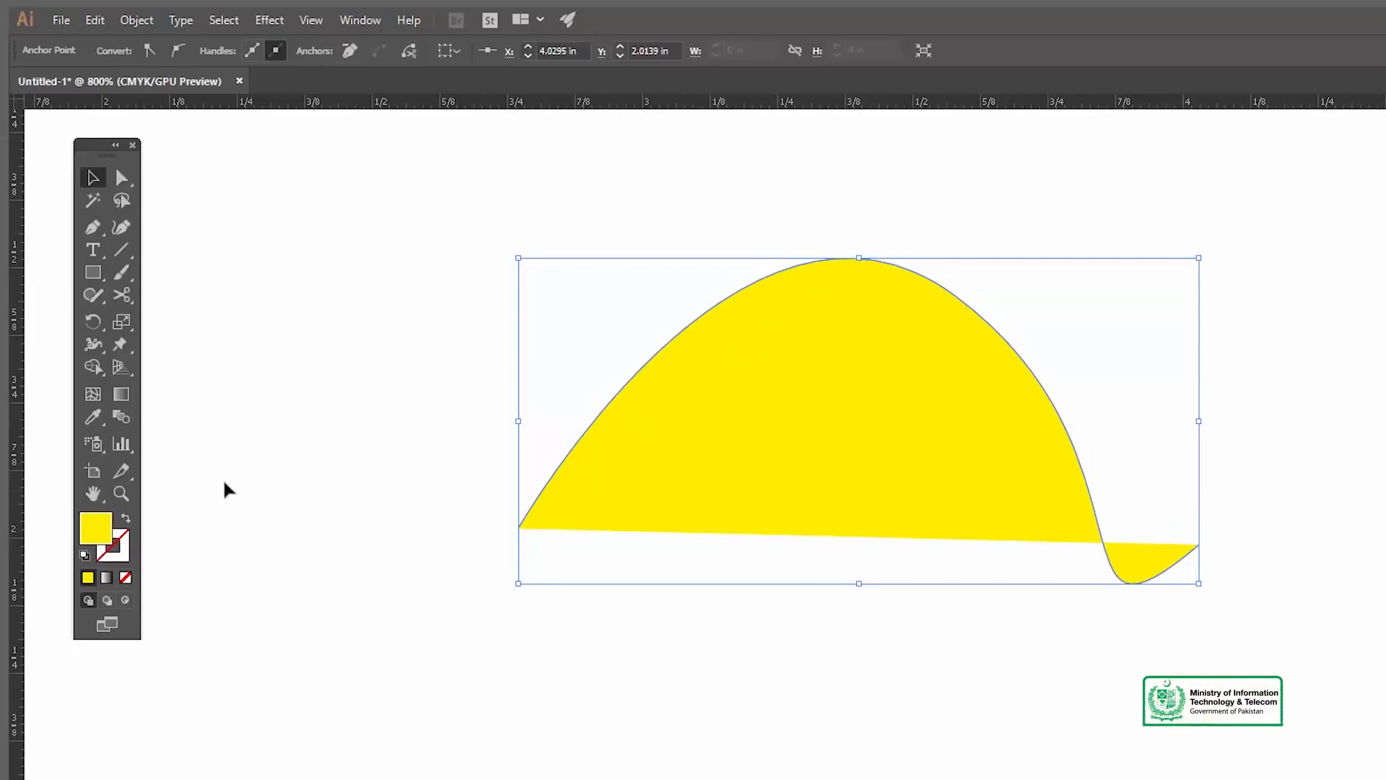
{"action": "left_click", "coordinate": [128, 519]}
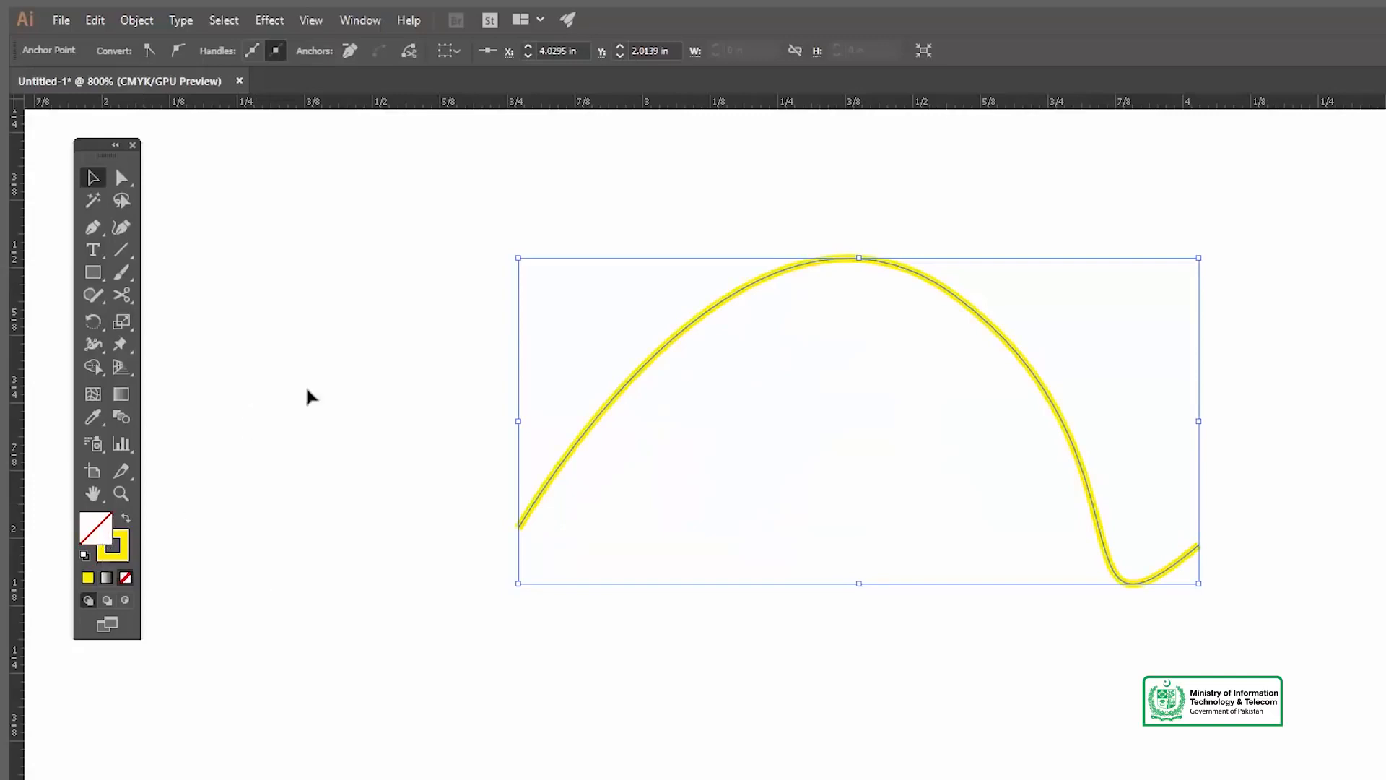
{"action": "left_click", "coordinate": [744, 304]}
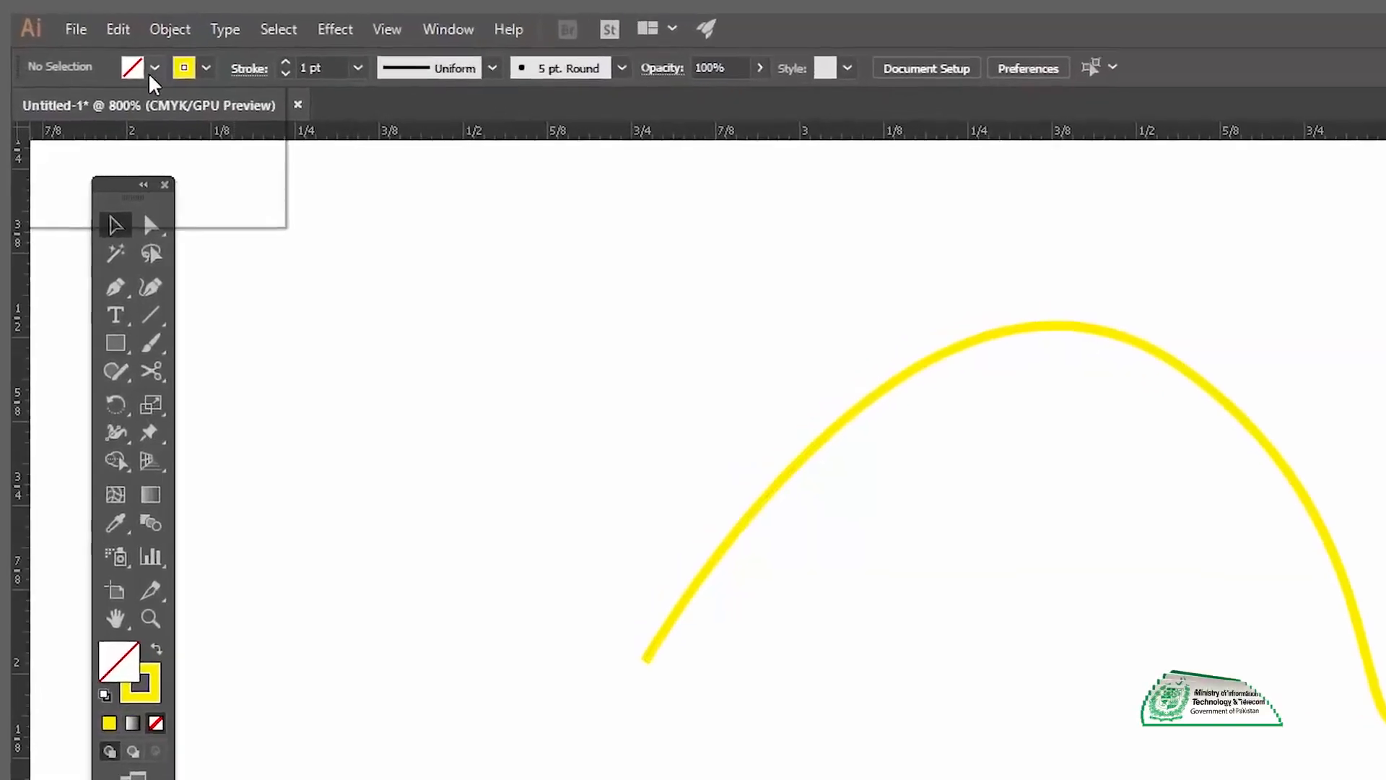
Step: Examine the fill and stroke colour swatches, without and with the curve selected
{"action": "left_click", "coordinate": [124, 52]}
{"action": "left_click", "coordinate": [191, 88]}
{"action": "left_click", "coordinate": [254, 88]}
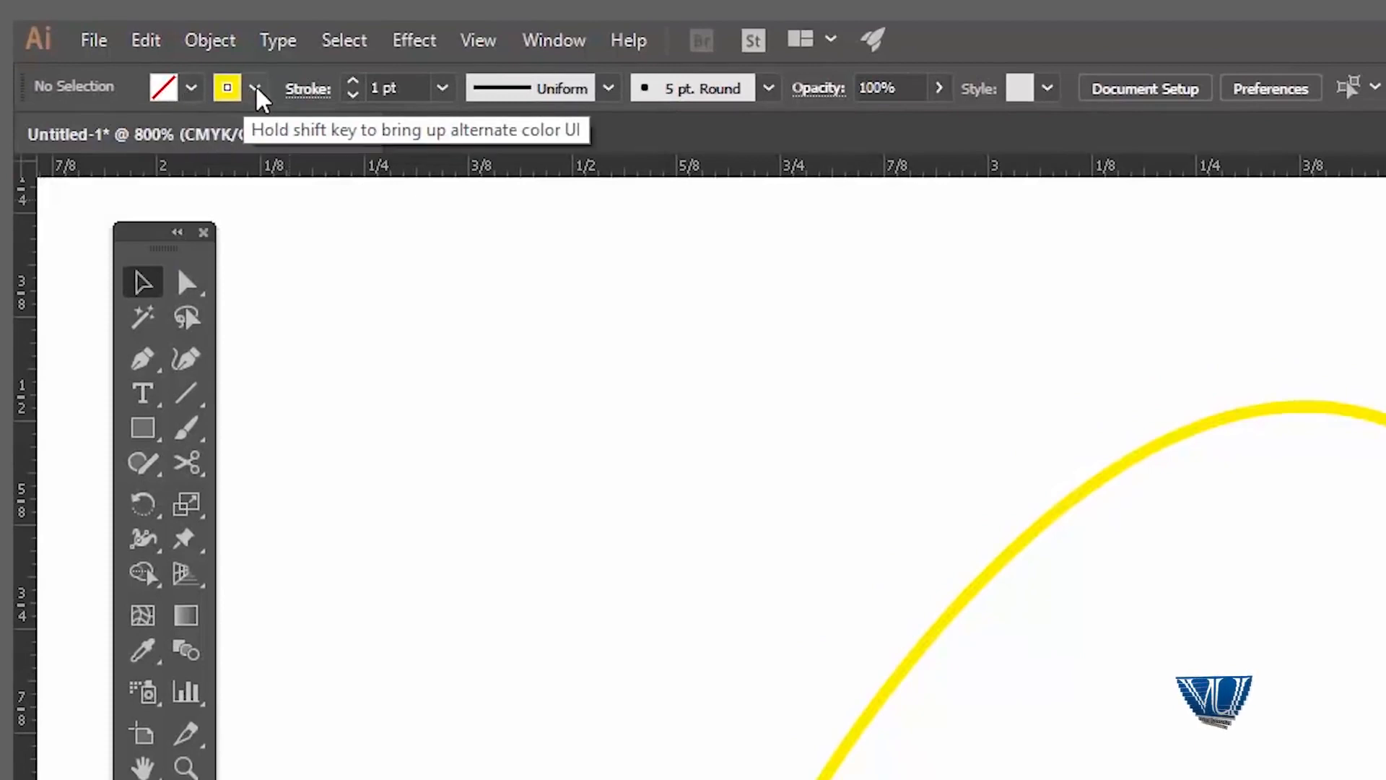
{"action": "left_click", "coordinate": [257, 88]}
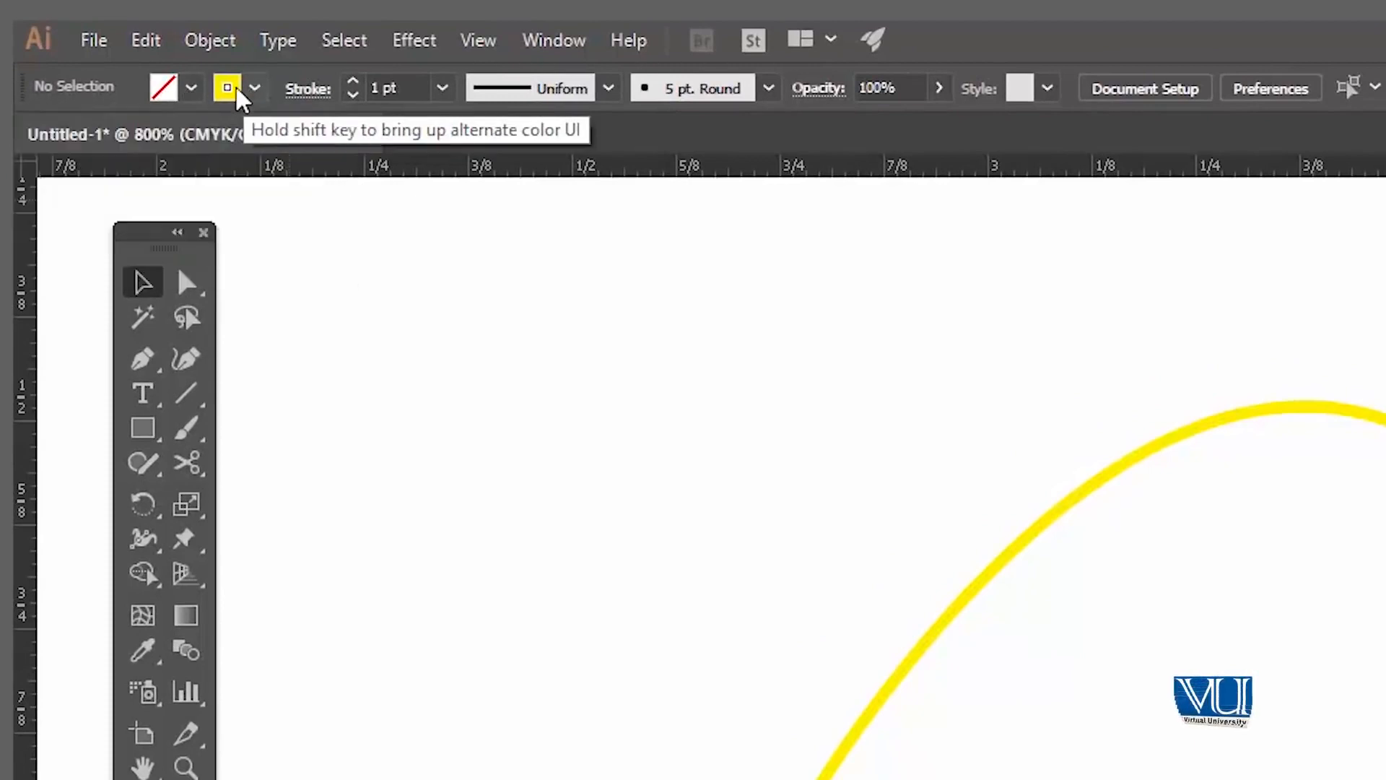
{"action": "left_click", "coordinate": [189, 90]}
{"action": "left_click", "coordinate": [30, 137]}
{"action": "left_click", "coordinate": [190, 88]}
{"action": "left_click", "coordinate": [255, 88]}
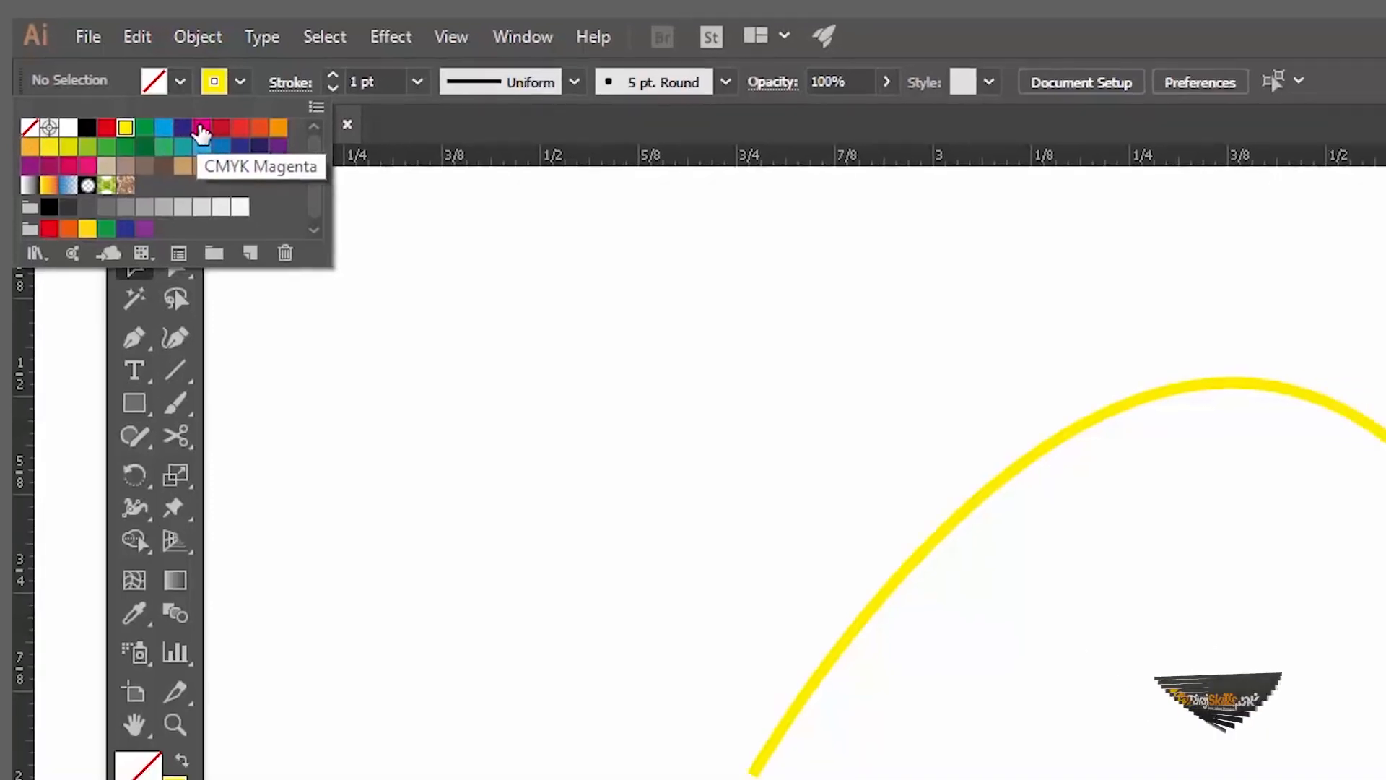
{"action": "left_click_drag", "start_coordinate": [757, 306], "coordinate": [1336, 653]}
{"action": "left_click", "coordinate": [163, 51]}
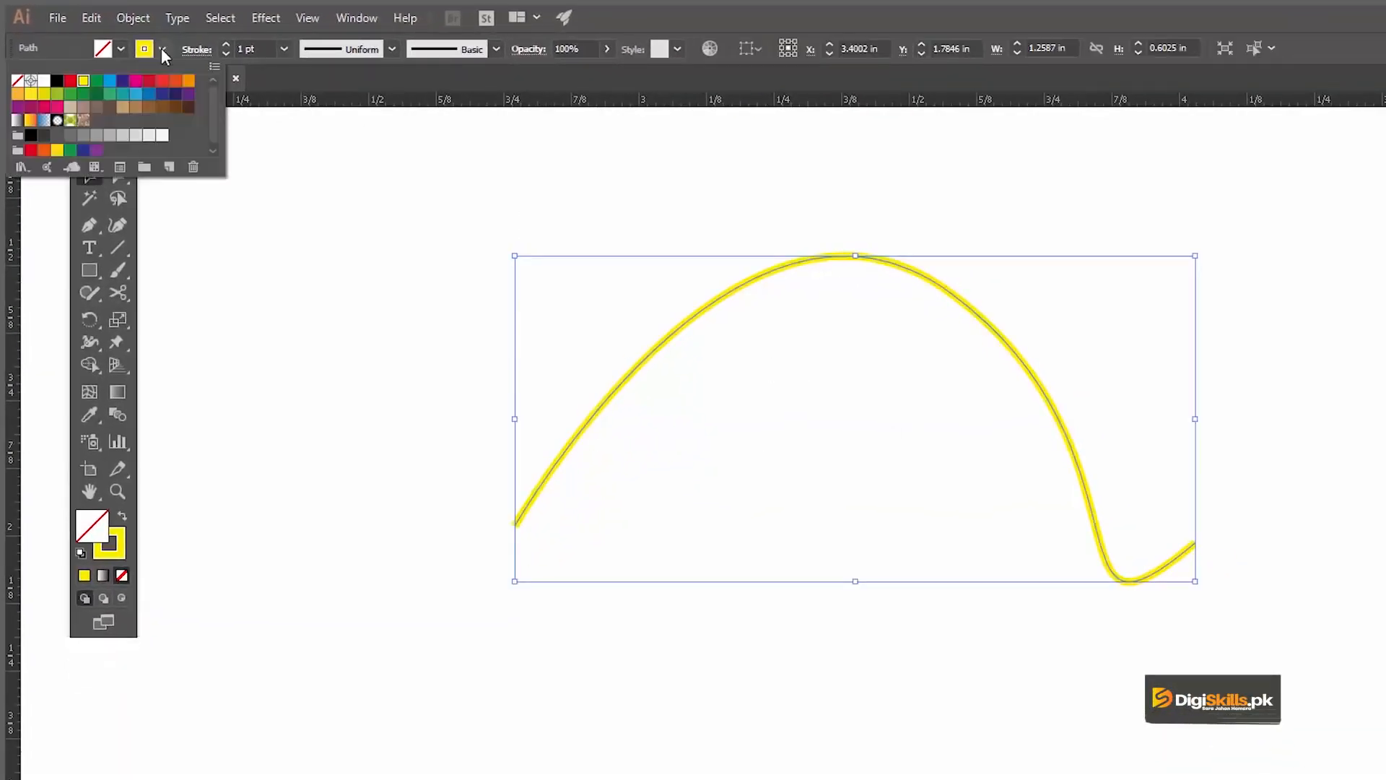
{"action": "left_click", "coordinate": [161, 52]}
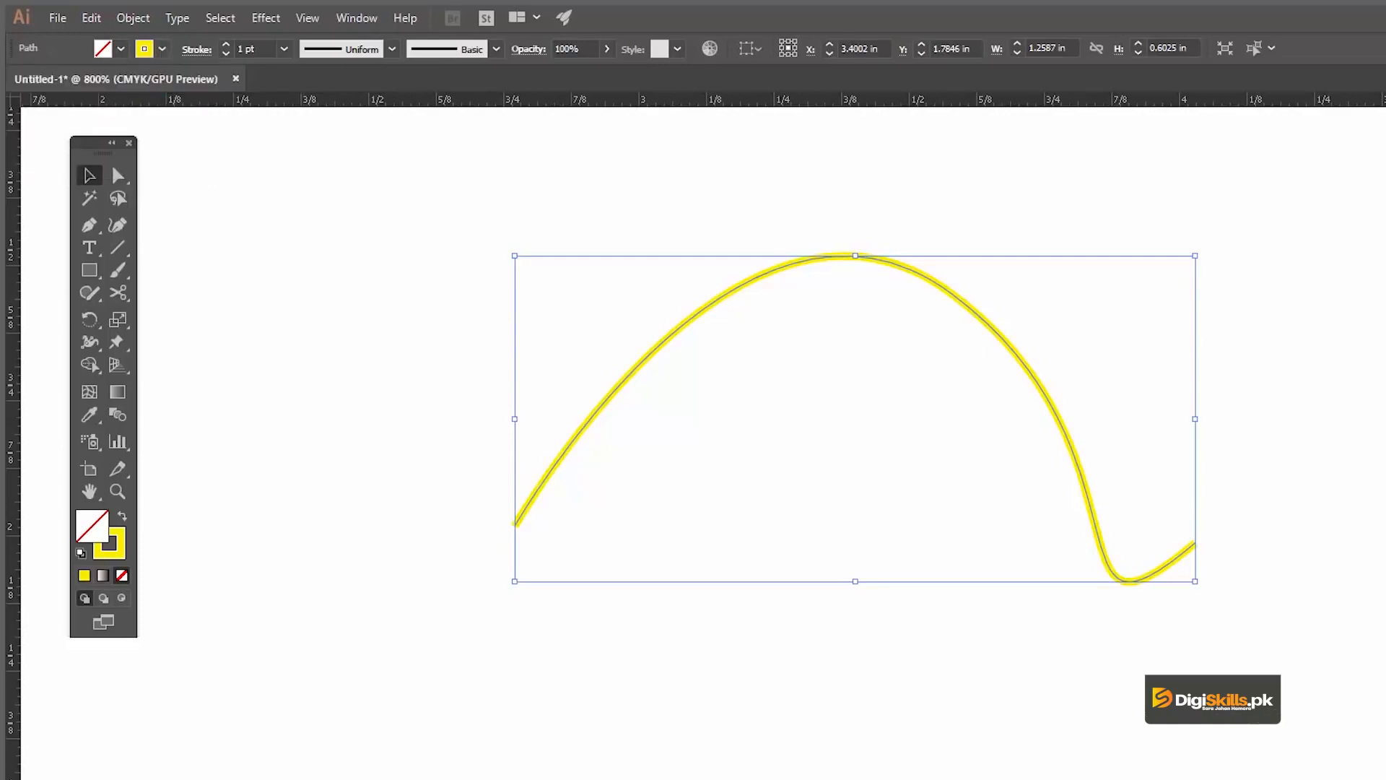
{"action": "left_click", "coordinate": [763, 179]}
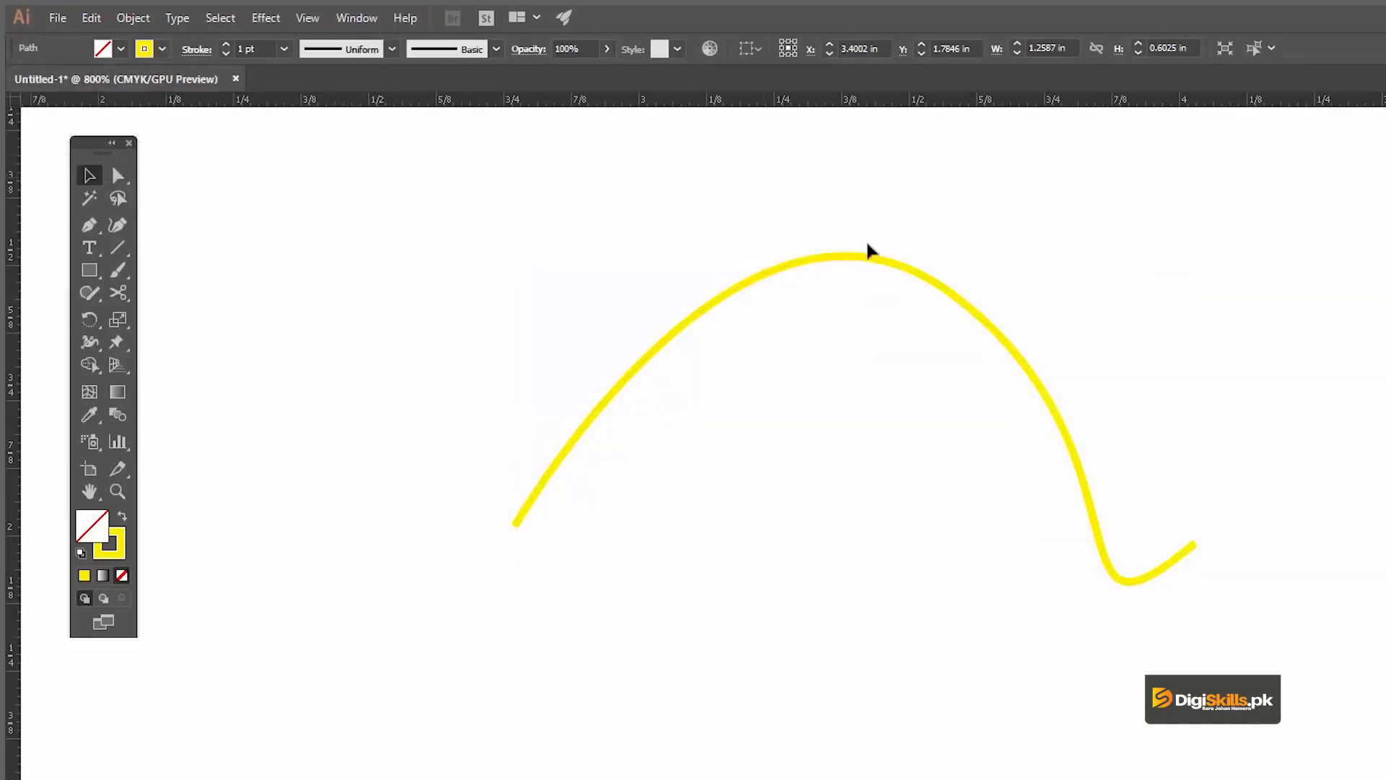
Step: Delete the curve and draw a shallow, downward-bowed arc between two anchors with the Pen tool
{"action": "left_click", "coordinate": [825, 258]}
{"action": "key", "text": "Delete"}
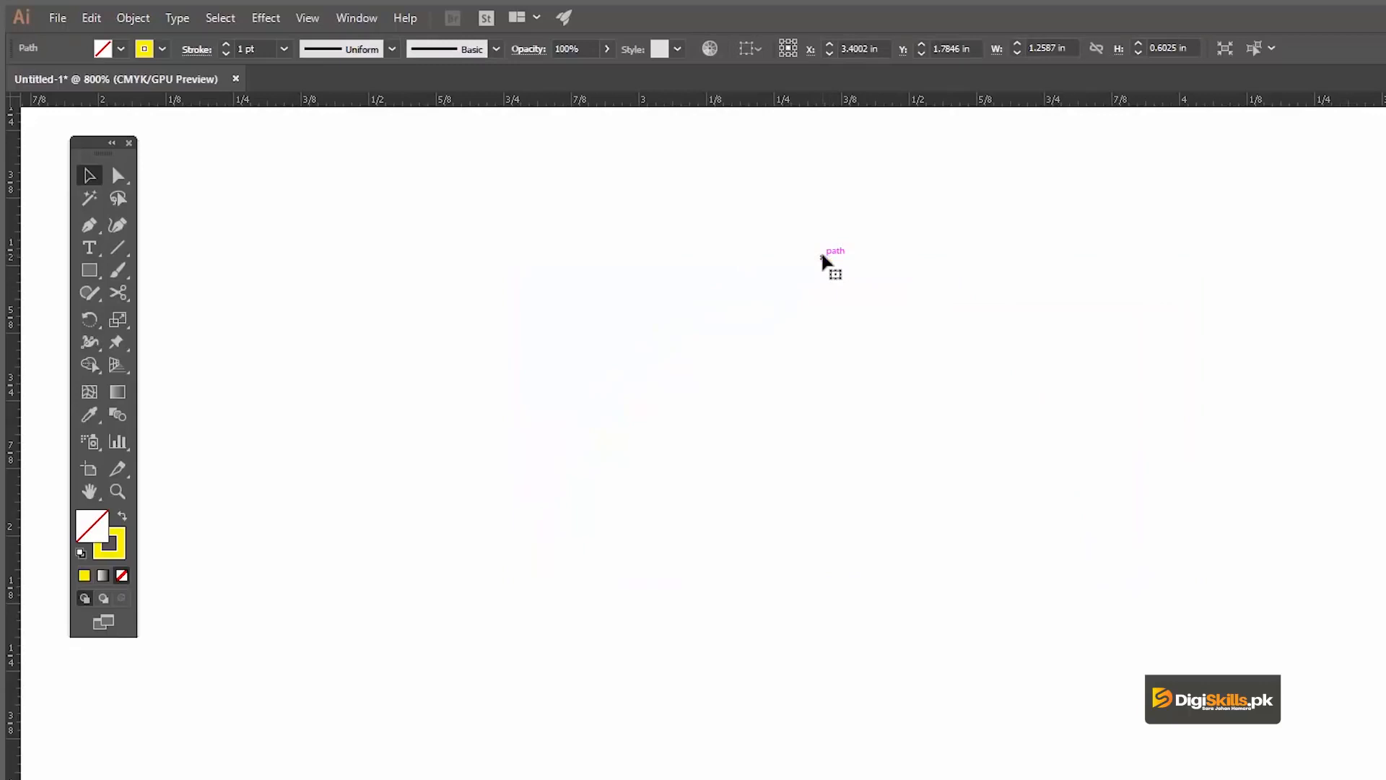
{"action": "key", "text": "p"}
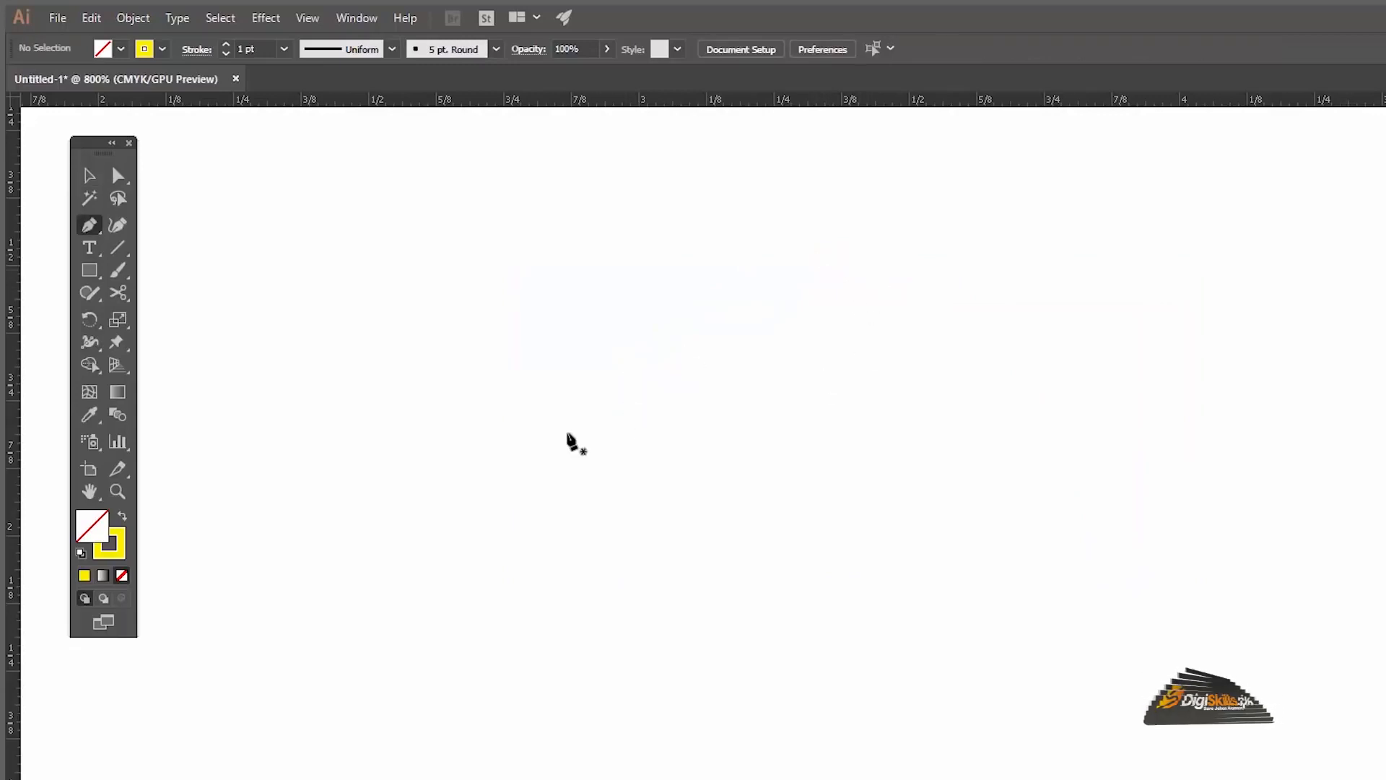
{"action": "left_click", "coordinate": [540, 435]}
{"action": "left_click_drag", "start_coordinate": [1058, 418], "coordinate": [1277, 252]}
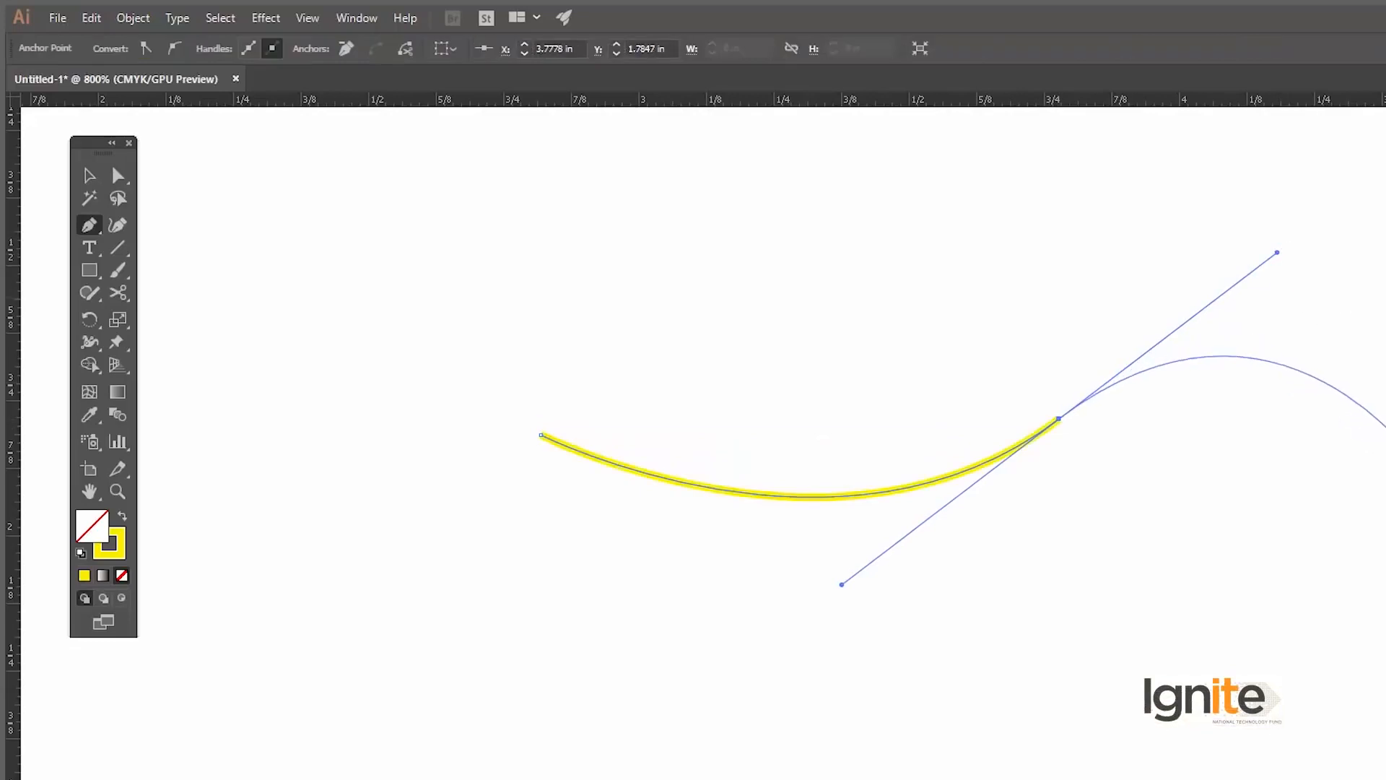
Step: Try extending the arc with a second segment from its smooth end anchor, and undo that segment
{"action": "left_click", "coordinate": [1385, 467]}
{"action": "key", "text": "v"}
{"action": "key", "text": "space"}
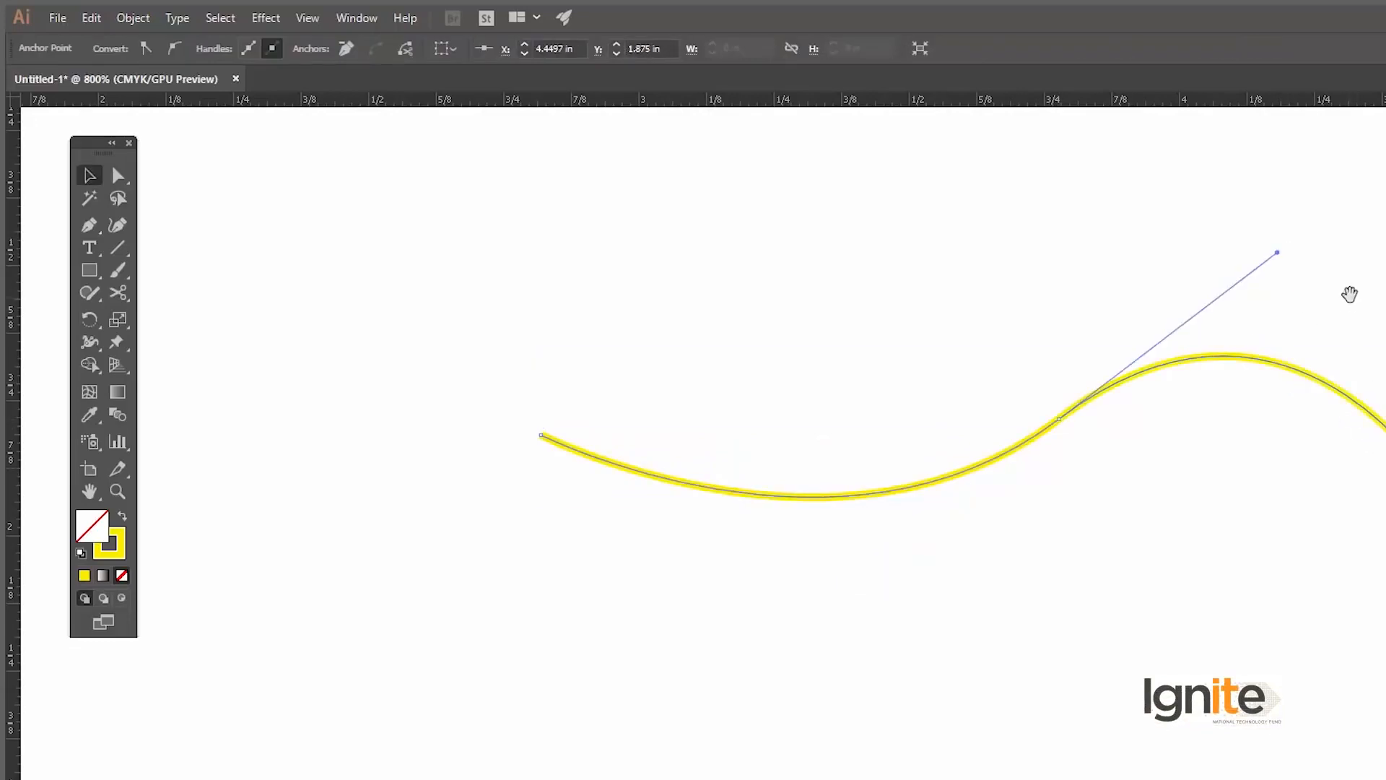
{"action": "left_click_drag", "start_coordinate": [1349, 294], "coordinate": [1319, 303]}
{"action": "key", "text": "ctrl+z"}
{"action": "key", "text": "ctrl+z"}
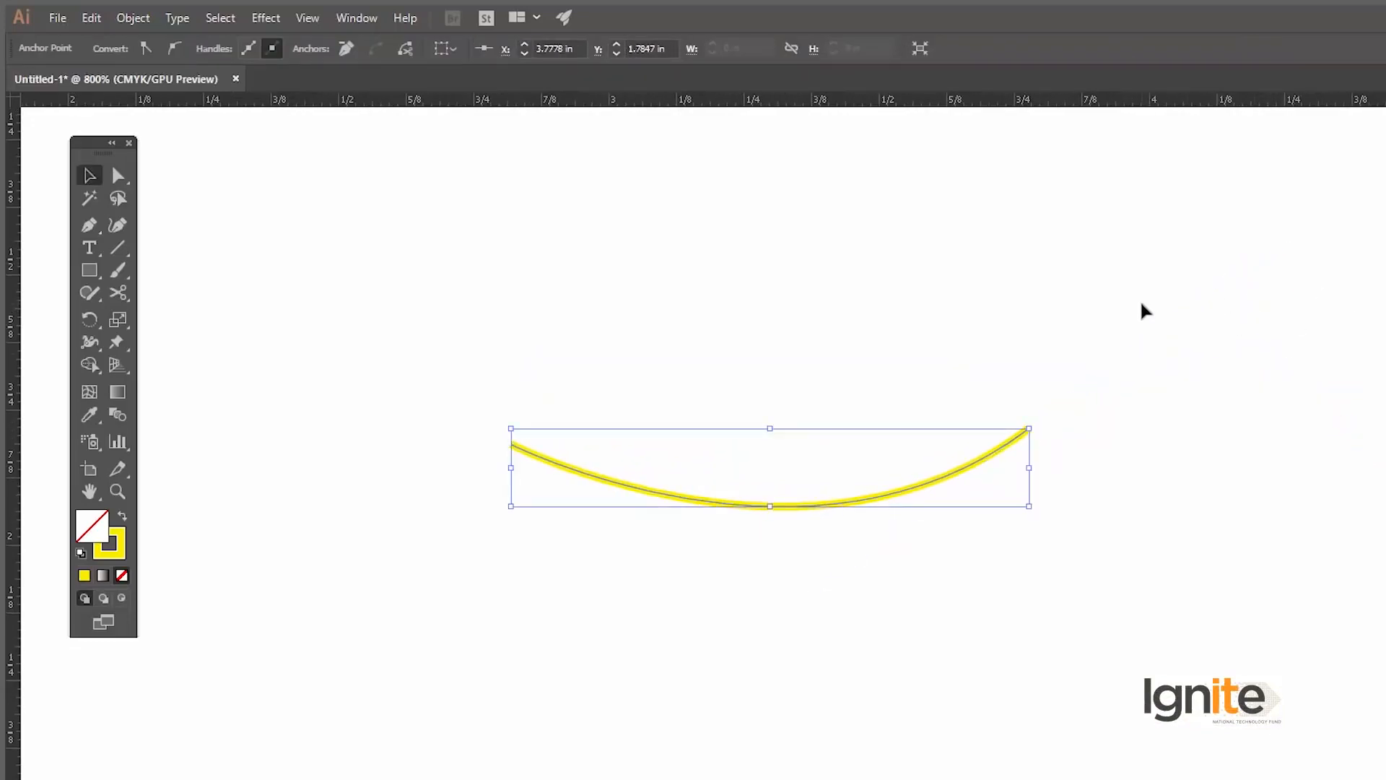
Step: Remove the outgoing handle at the arc's end anchor and add an upward-bowed second segment, making the path about 1.49 in wide
{"action": "key", "text": "p"}
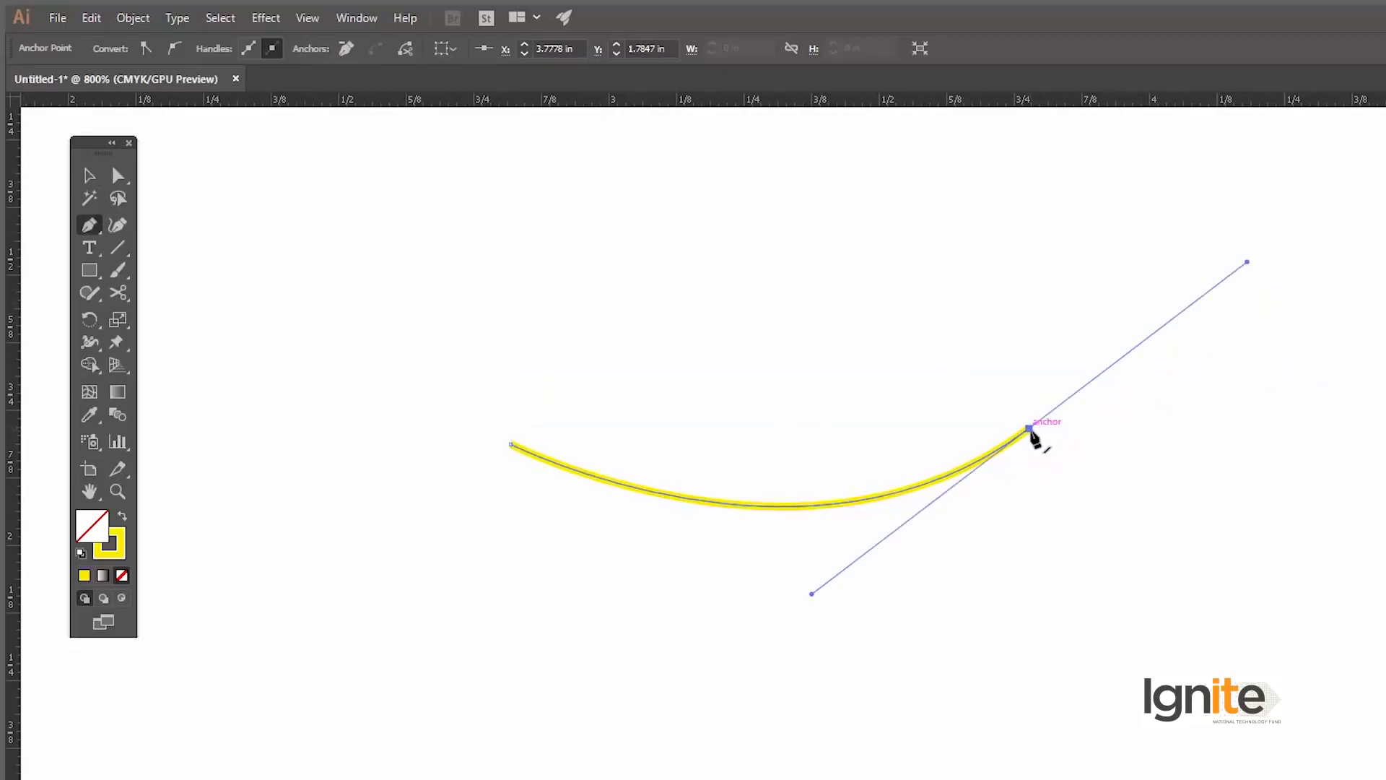
{"action": "left_click", "coordinate": [1030, 429]}
{"action": "left_click_drag", "start_coordinate": [1318, 452], "coordinate": [1064, 728]}
{"action": "key", "text": "space"}
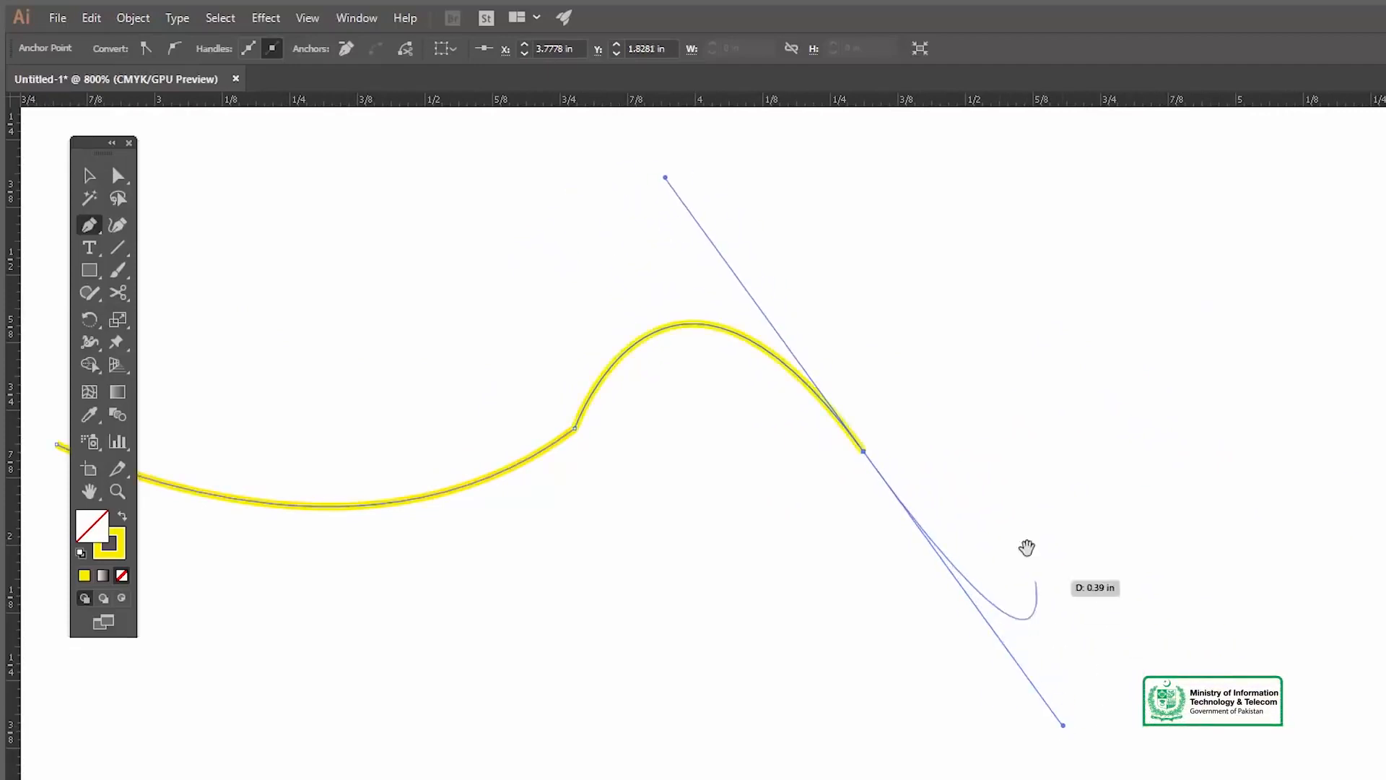
{"action": "left_click_drag", "start_coordinate": [1008, 476], "coordinate": [1263, 457]}
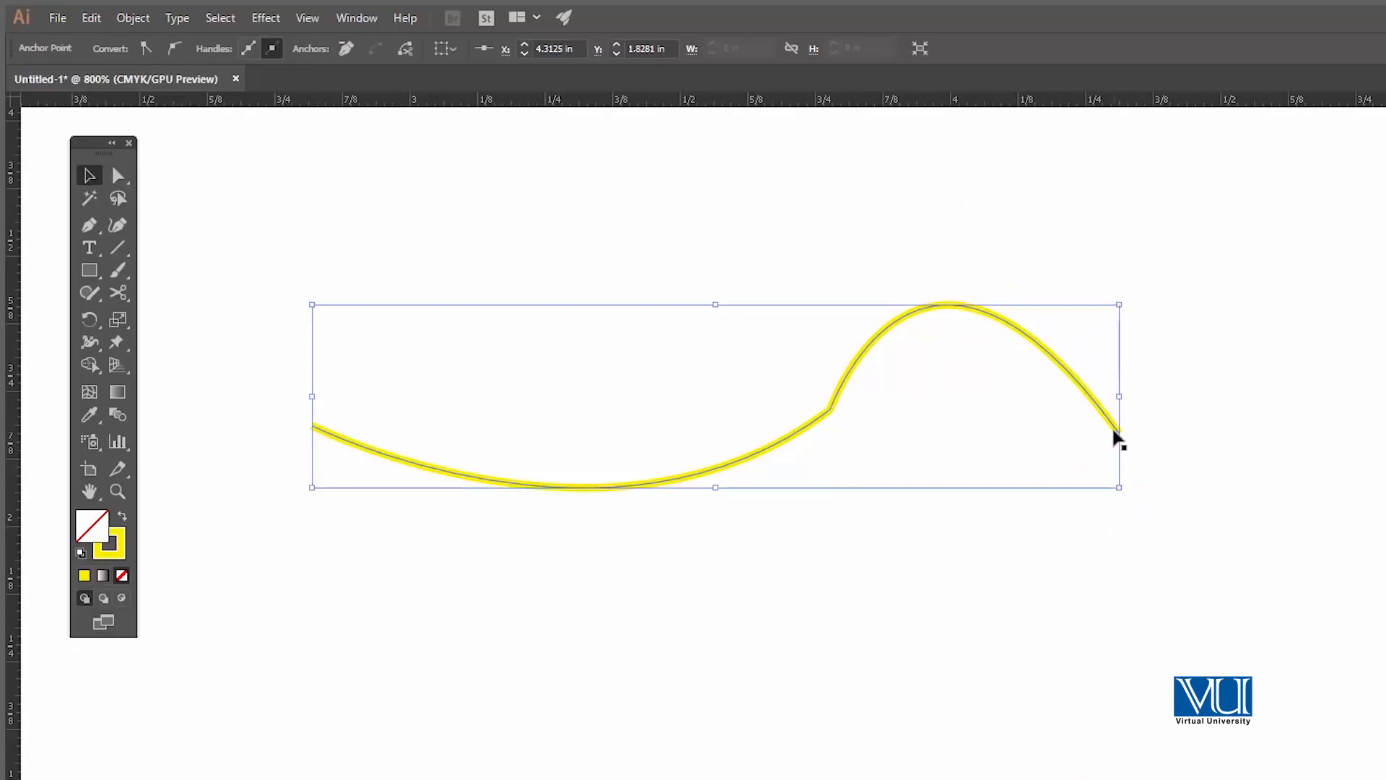
Step: Pick up the path at its last anchor with the Pen tool and adjust that anchor's direction handles
{"action": "left_click", "coordinate": [1118, 432]}
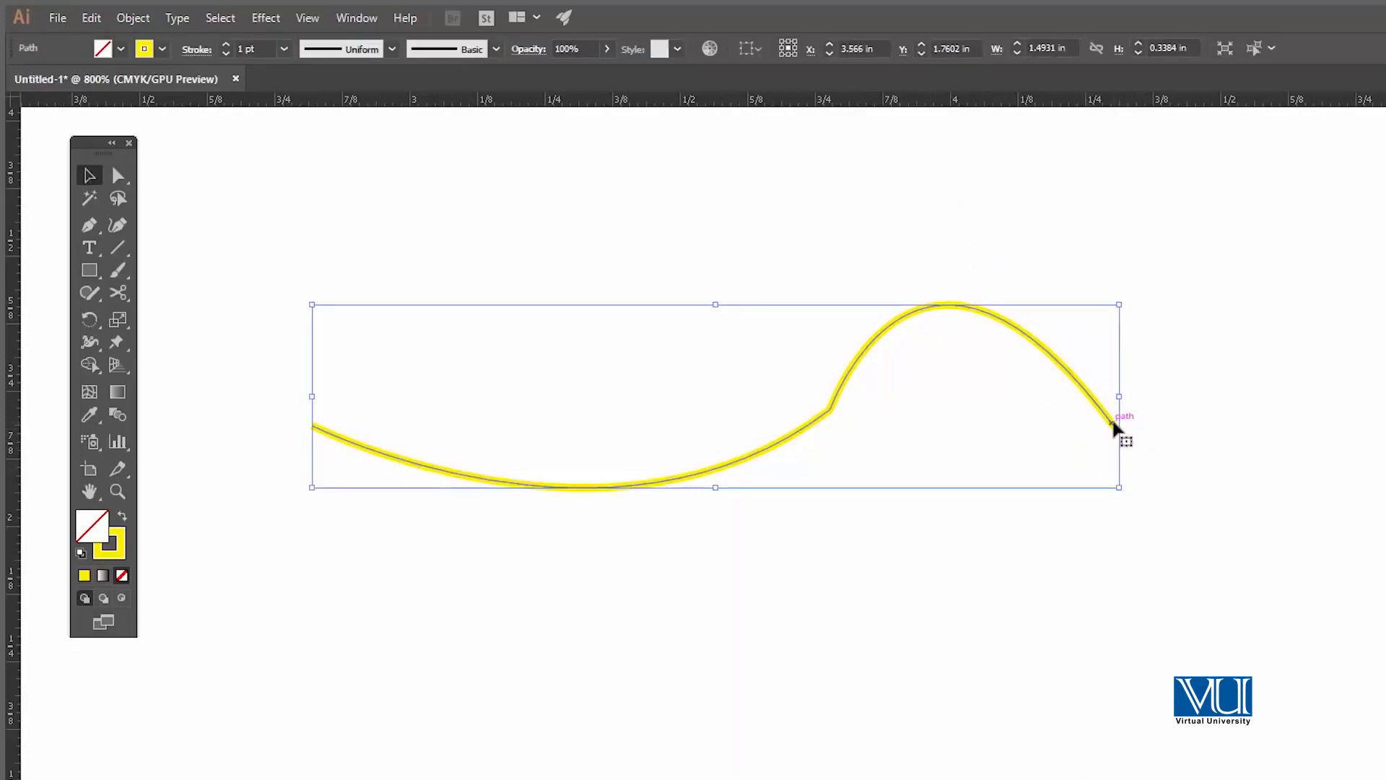
{"action": "key", "text": "p"}
{"action": "left_click_drag", "start_coordinate": [1120, 433], "coordinate": [921, 166]}
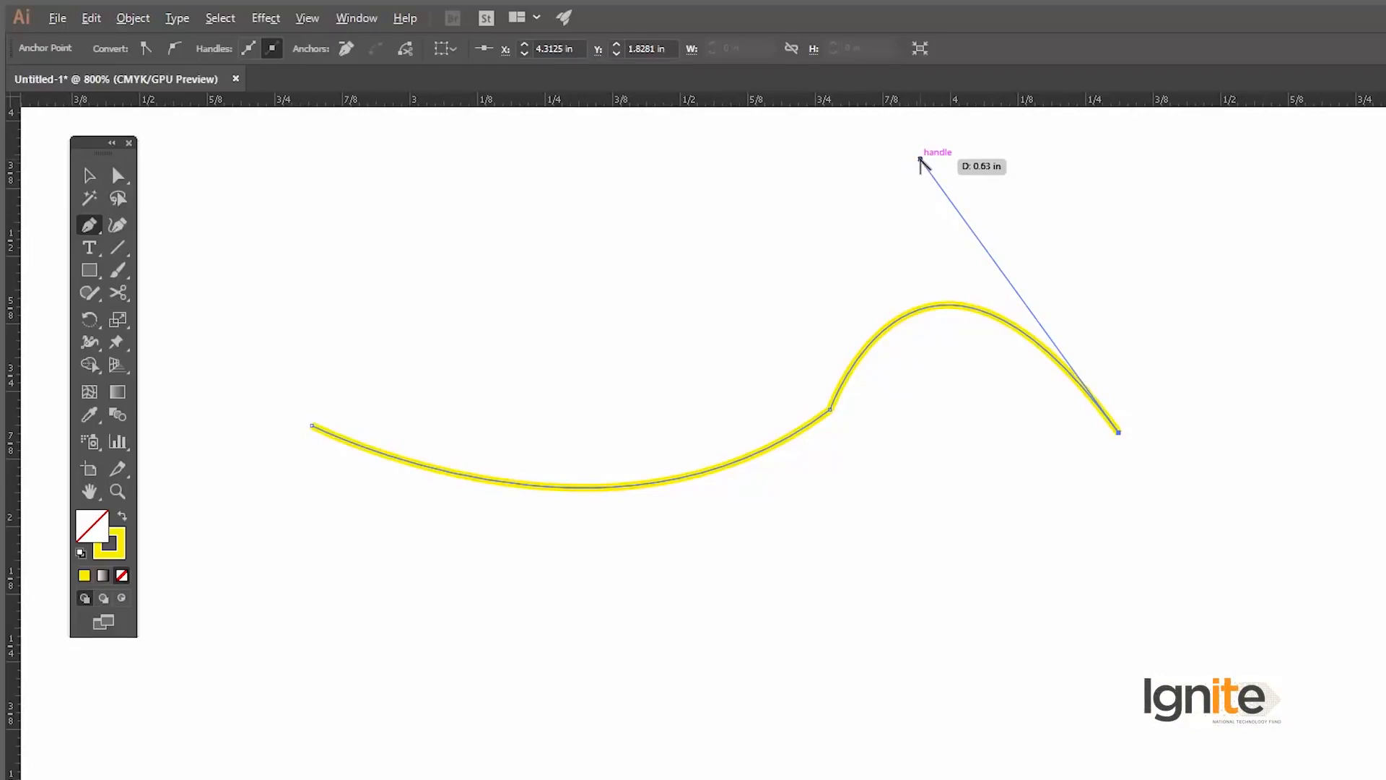
{"action": "mouse_move", "coordinate": [920, 161]}
{"action": "left_mouse_down"}
{"action": "mouse_move", "coordinate": [1046, 173]}
{"action": "mouse_move", "coordinate": [1139, 222]}
{"action": "mouse_move", "coordinate": [1232, 459]}
{"action": "mouse_move", "coordinate": [1113, 586]}
{"action": "mouse_move", "coordinate": [953, 637]}
{"action": "mouse_move", "coordinate": [969, 639]}
{"action": "left_mouse_up"}
{"action": "mouse_move", "coordinate": [1118, 432]}
{"action": "left_mouse_down"}
{"action": "mouse_move", "coordinate": [1015, 361]}
{"action": "mouse_move", "coordinate": [1056, 343]}
{"action": "mouse_move", "coordinate": [916, 247]}
{"action": "mouse_move", "coordinate": [907, 166]}
{"action": "mouse_move", "coordinate": [1048, 255]}
{"action": "mouse_move", "coordinate": [1064, 241]}
{"action": "left_mouse_up"}
Step: Select the whole yellow practice path and delete it
{"action": "key", "text": "v"}
{"action": "left_click", "coordinate": [1062, 200]}
{"action": "left_click_drag", "start_coordinate": [933, 230], "coordinate": [1072, 345]}
{"action": "left_click", "coordinate": [1042, 306]}
{"action": "left_click", "coordinate": [958, 307]}
{"action": "key", "text": "Delete"}
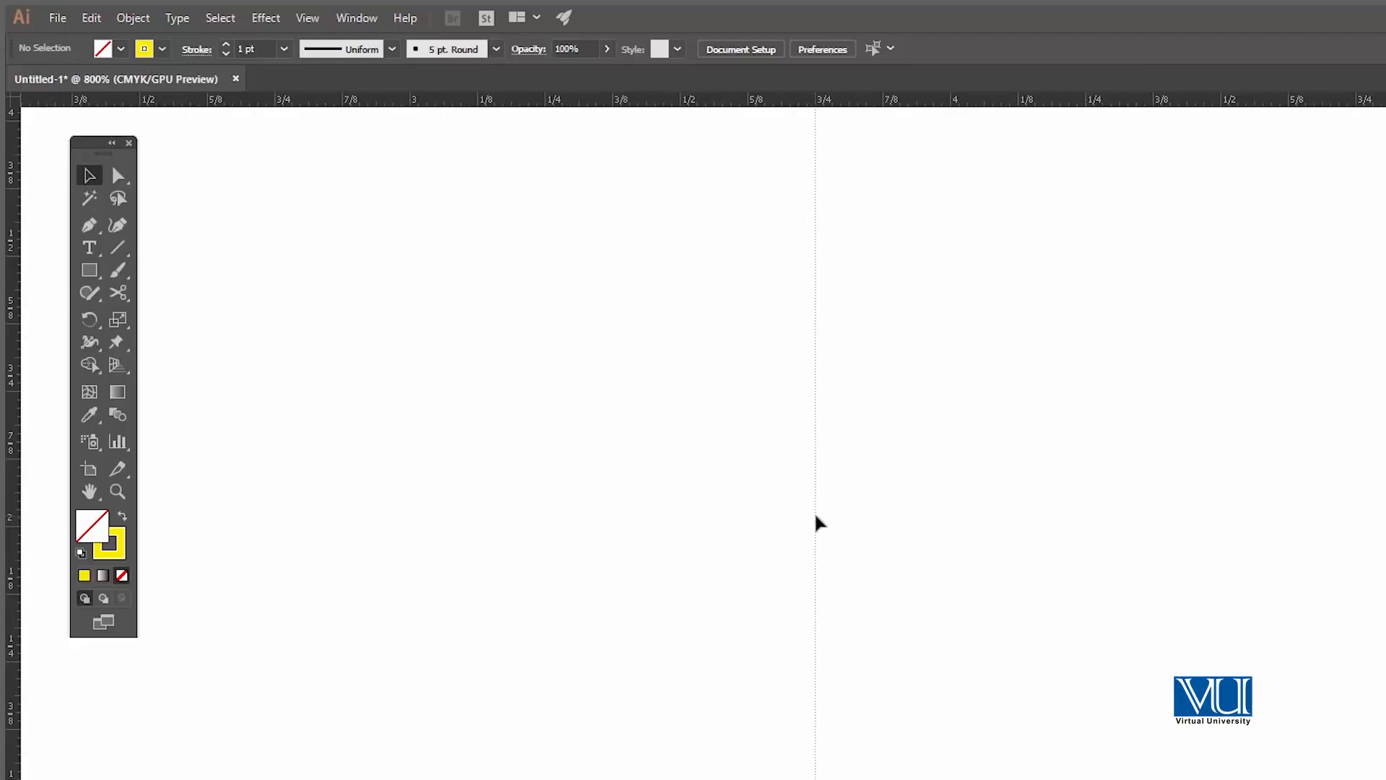
Step: Convert the vertical line path into a guide
{"action": "left_click", "coordinate": [815, 515]}
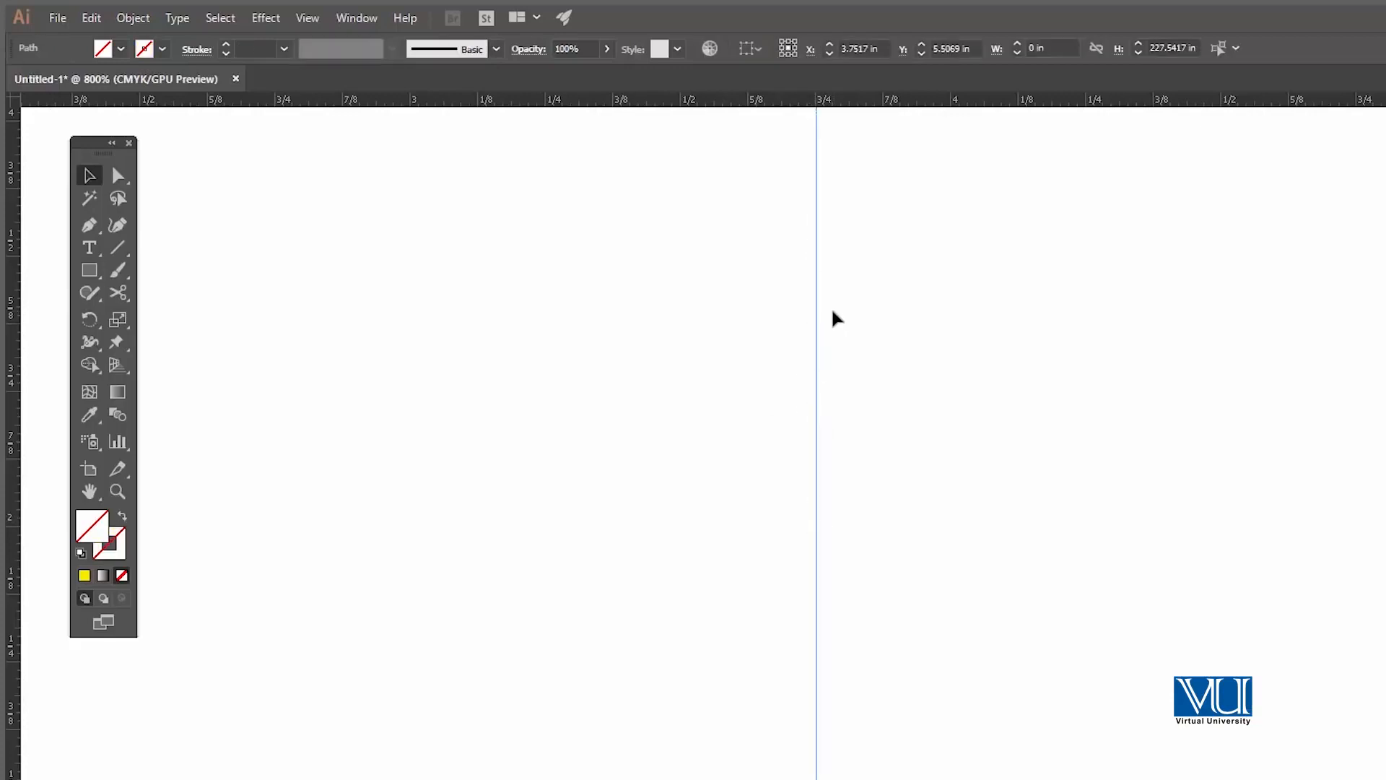
{"action": "key", "text": "ctrl+5"}
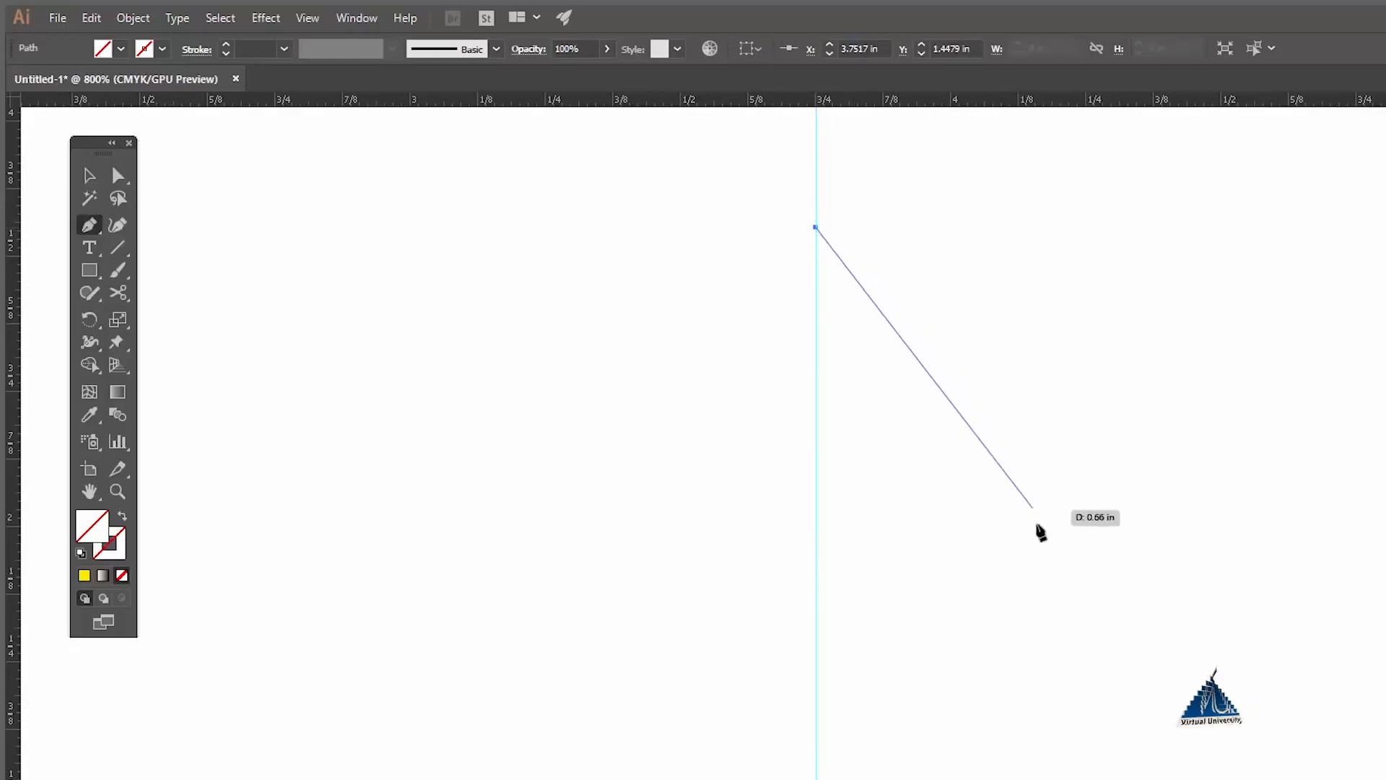
Step: Draw the remaining straight Pen segments of the half-tree outline, stepping inward and ending the path back on the vertical guide
{"action": "left_click", "coordinate": [1136, 548]}
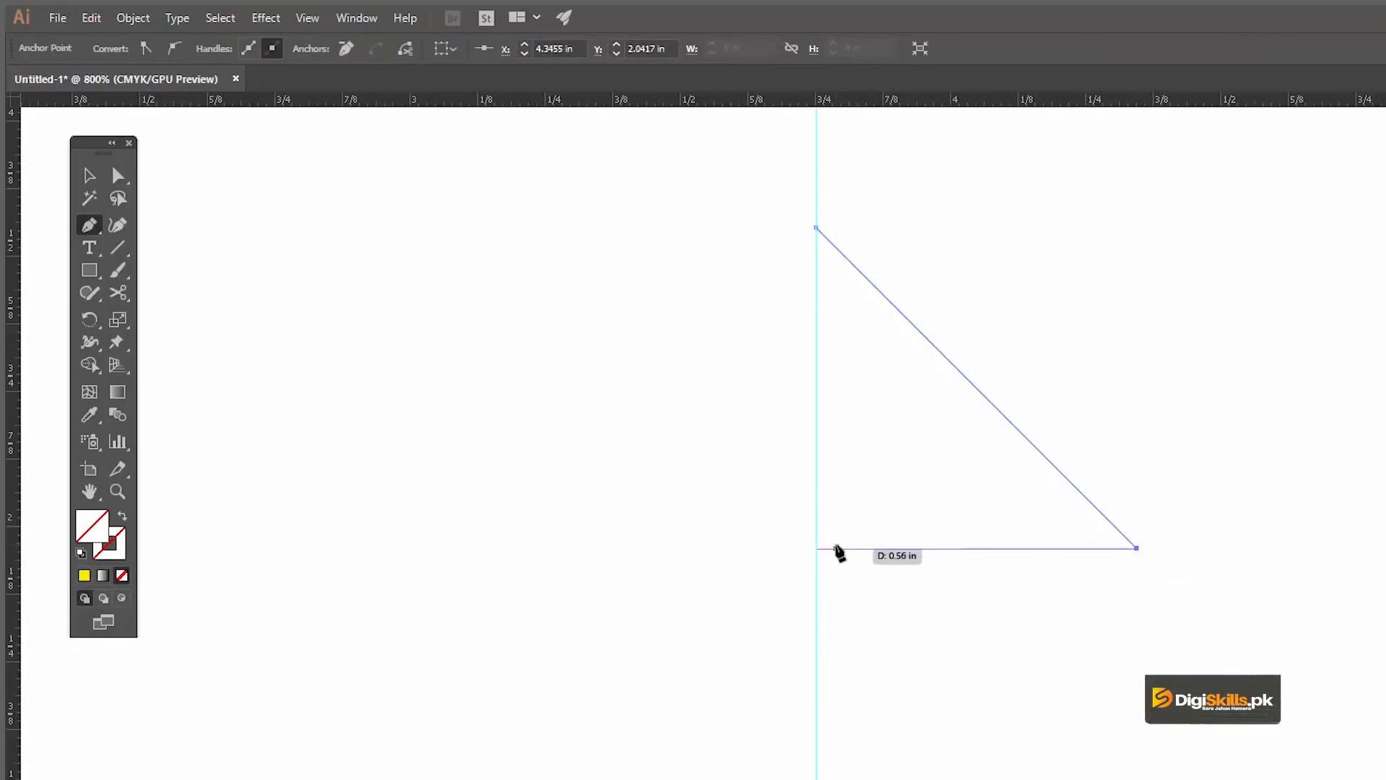
{"action": "left_click", "coordinate": [897, 615]}
{"action": "left_click", "coordinate": [816, 615]}
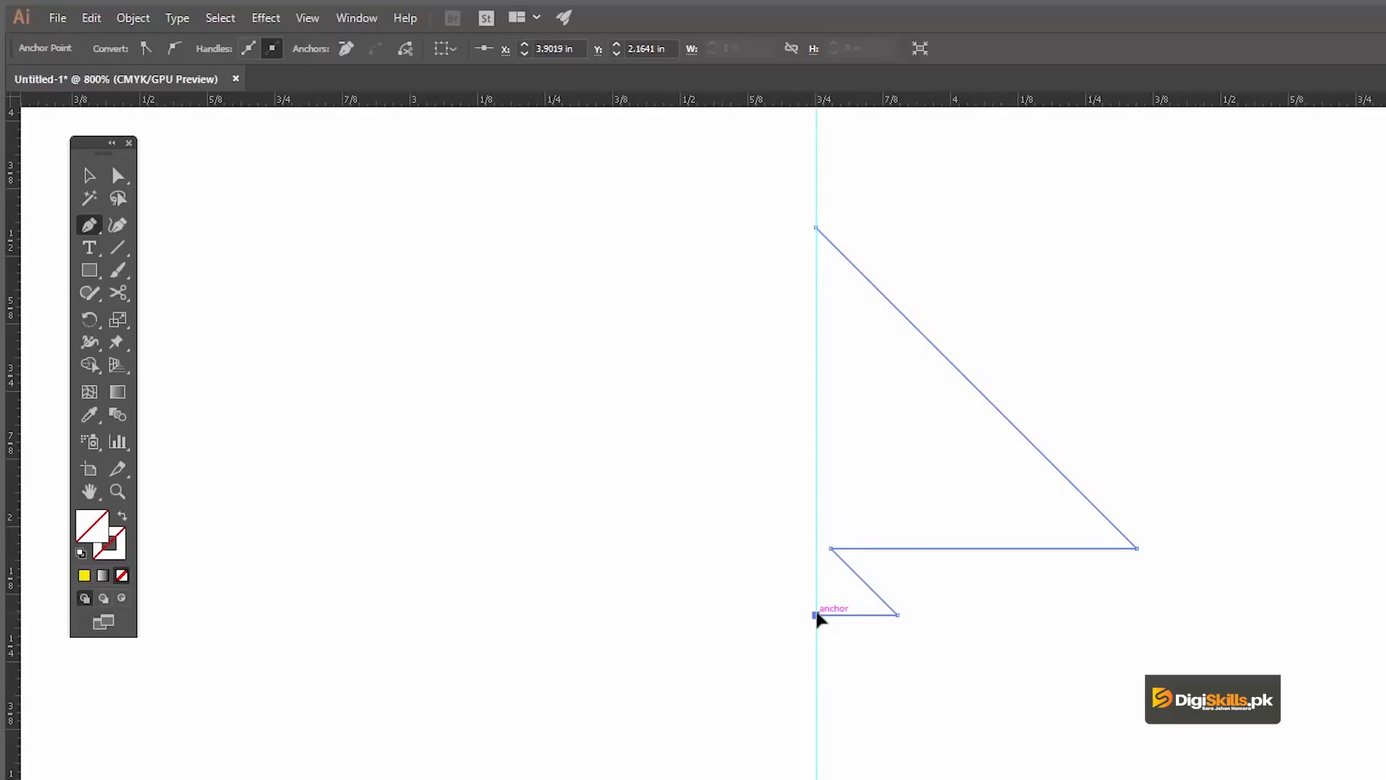
{"action": "key", "text": "v"}
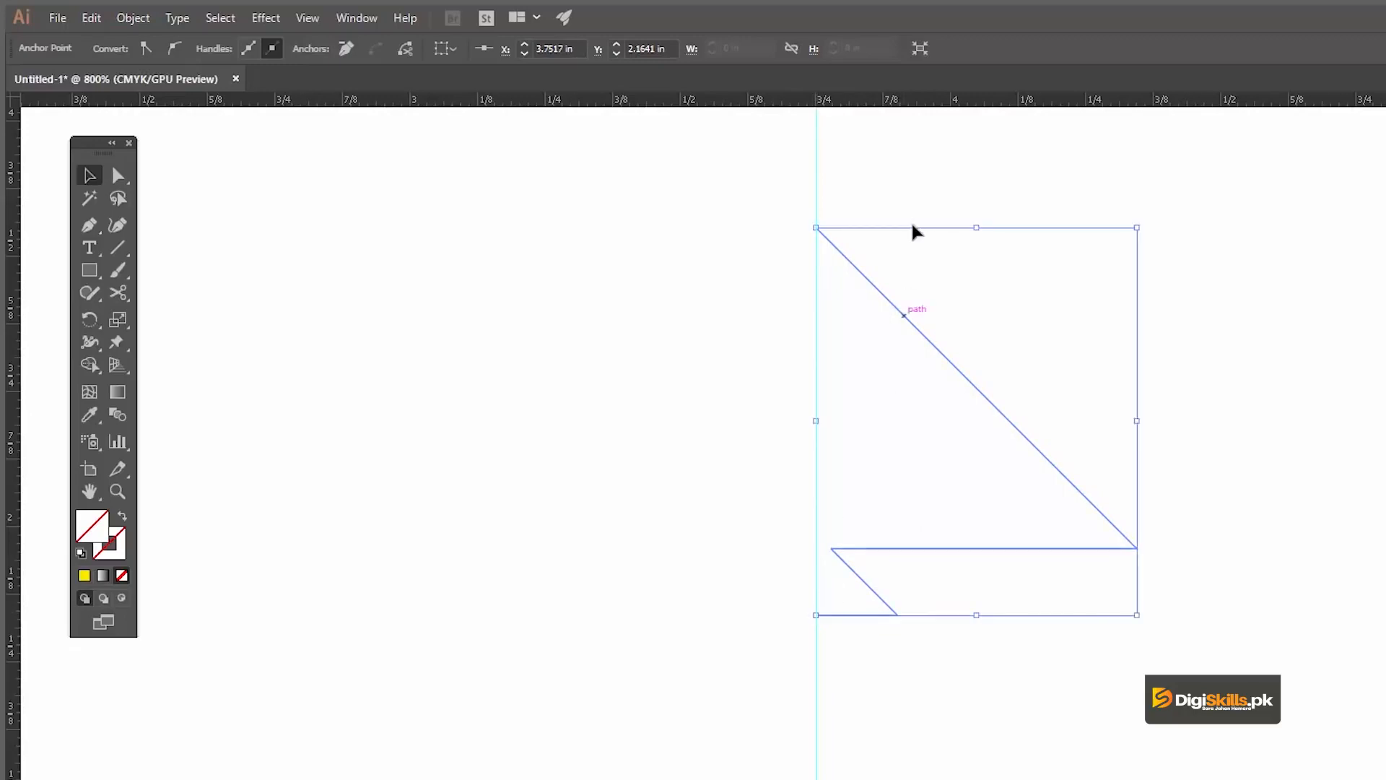
Step: Narrow the half-tree path to about 0.44 in wide, keeping its inner edge on the guide
{"action": "left_click", "coordinate": [912, 174]}
{"action": "left_click_drag", "start_coordinate": [1256, 298], "coordinate": [995, 656]}
{"action": "left_click_drag", "start_coordinate": [1135, 421], "coordinate": [1055, 417]}
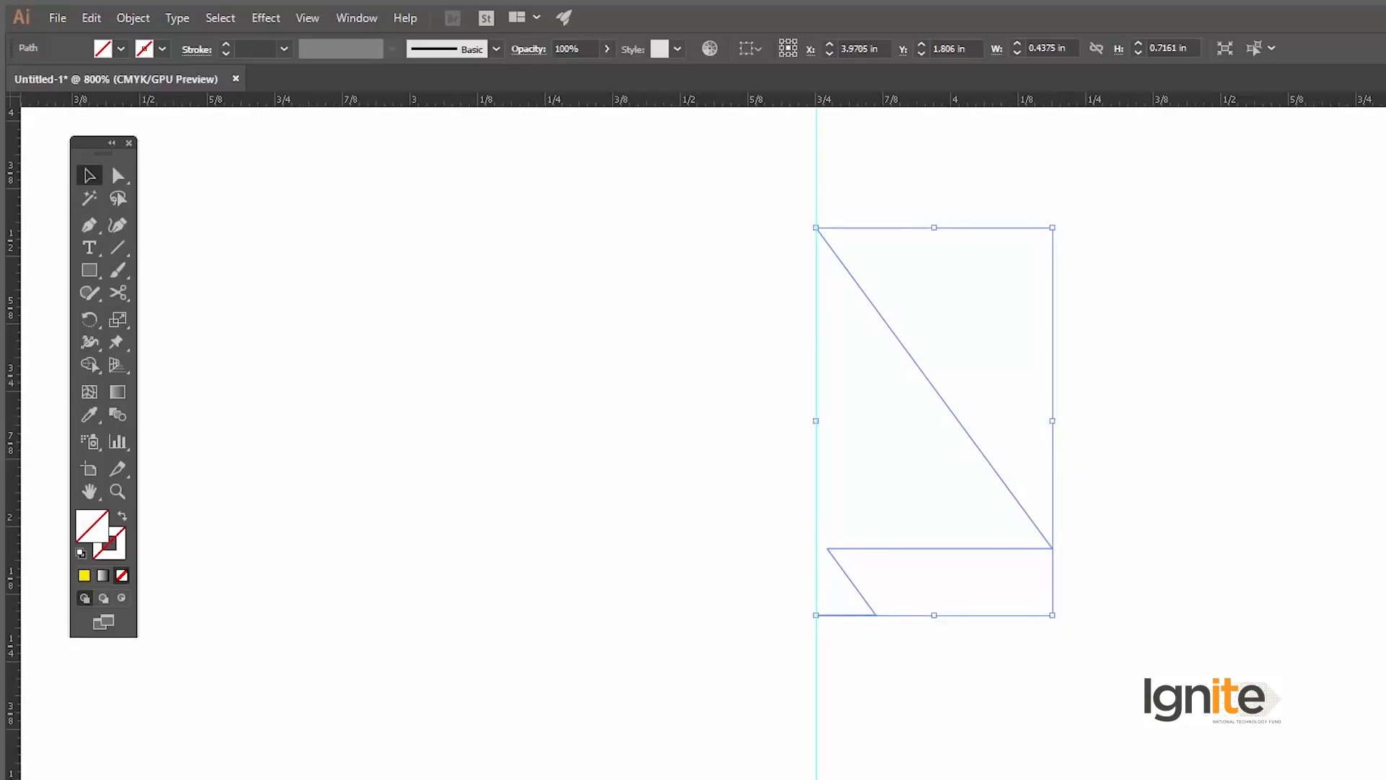
Step: Give the half-tree path a black 1 pt stroke with no fill
{"action": "left_click", "coordinate": [1384, 317]}
{"action": "left_click", "coordinate": [122, 518]}
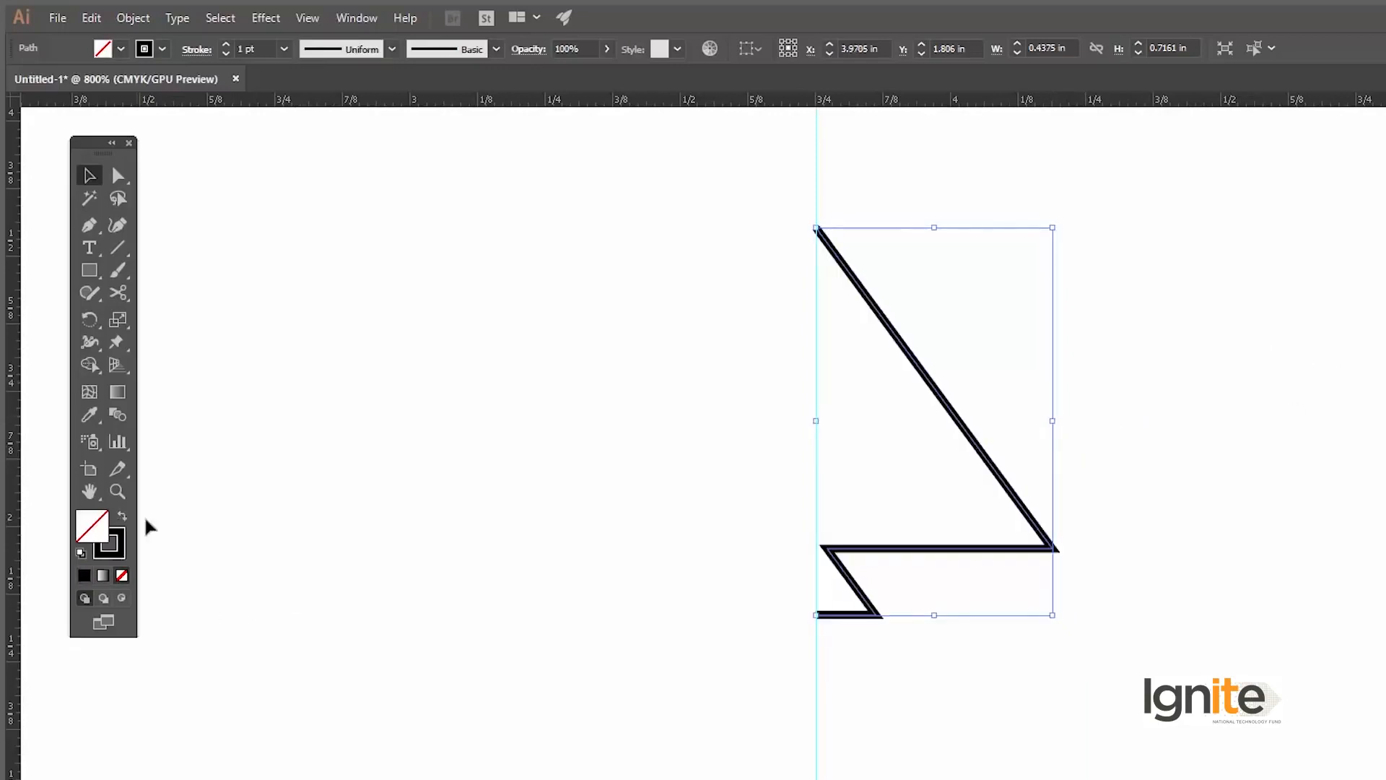
{"action": "left_click", "coordinate": [393, 447]}
Step: Reflect a copy of the half-tree path across the vertical axis
{"action": "left_click", "coordinate": [934, 393]}
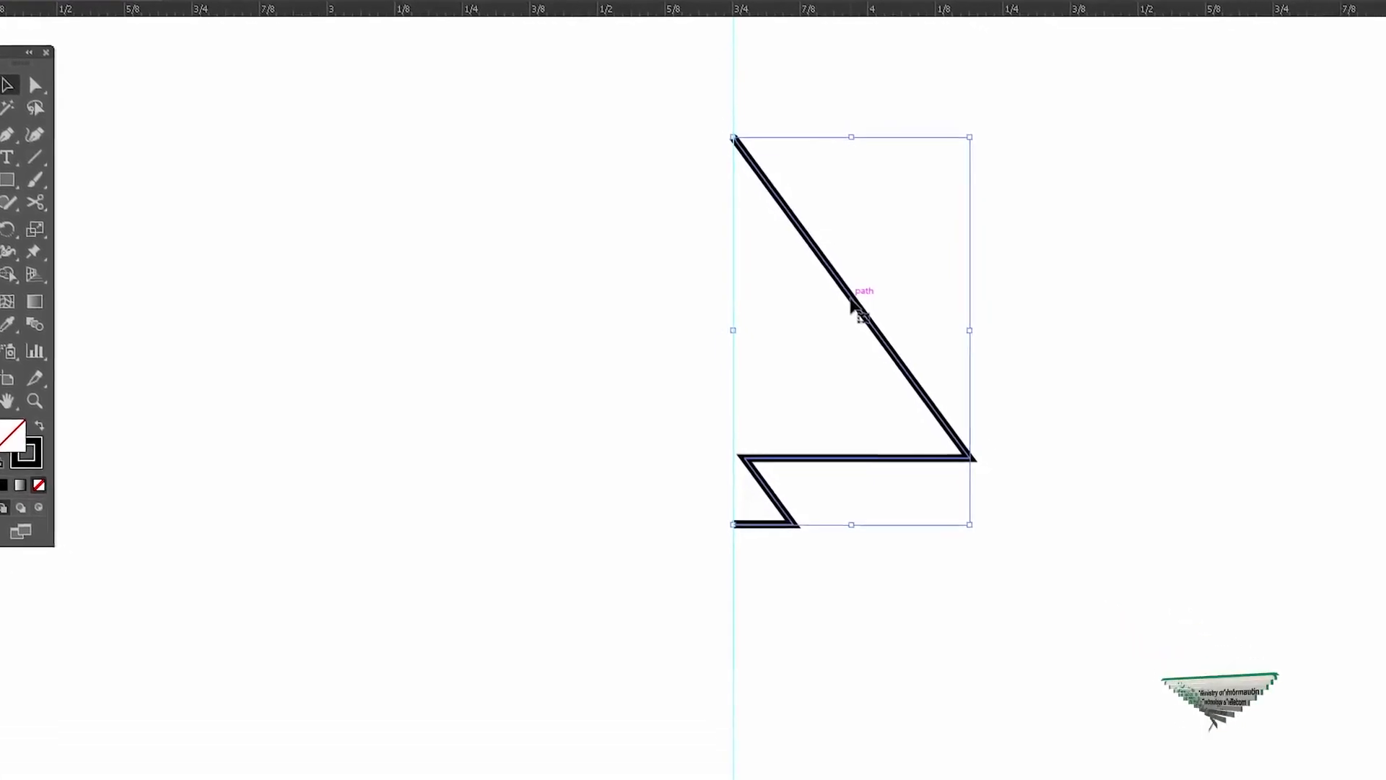
{"action": "right_click", "coordinate": [852, 307]}
{"action": "mouse_move", "coordinate": [943, 584]}
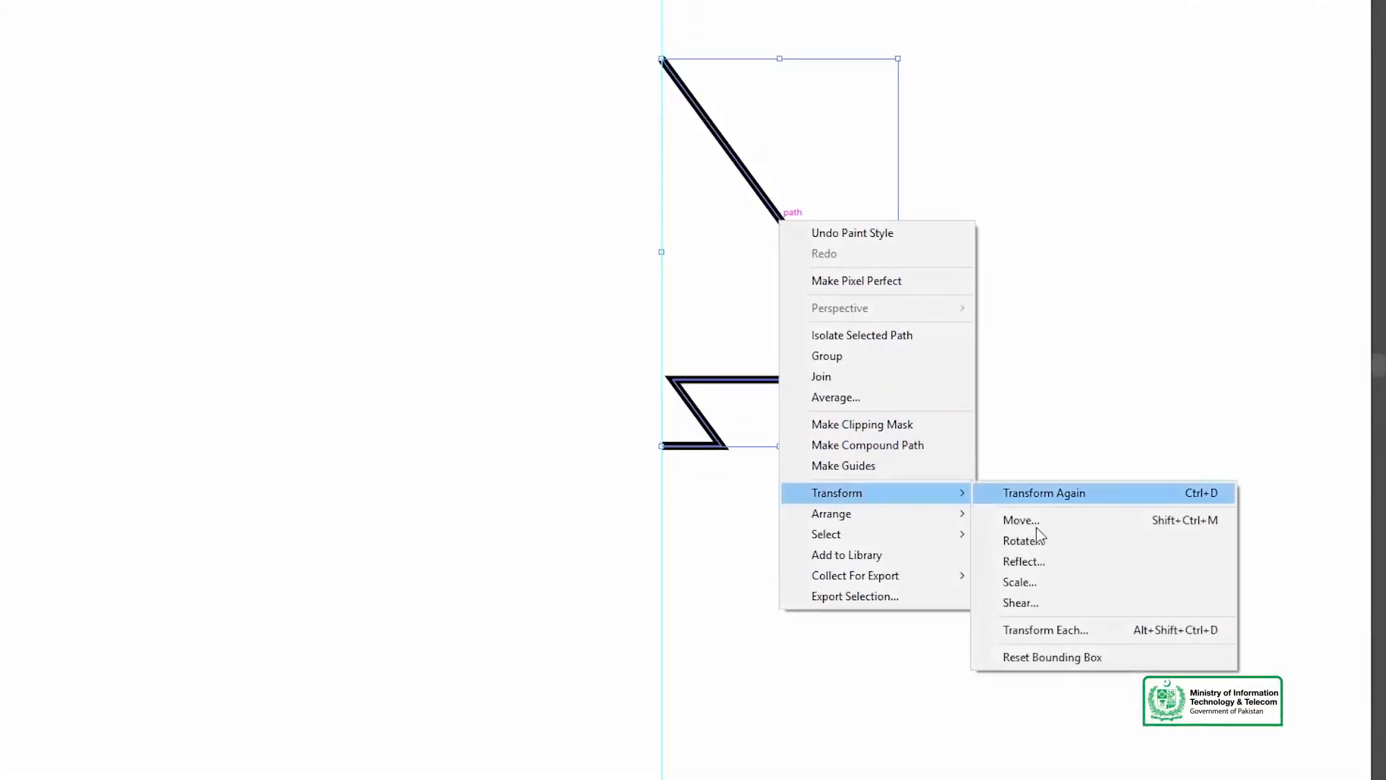
{"action": "left_click", "coordinate": [1048, 565]}
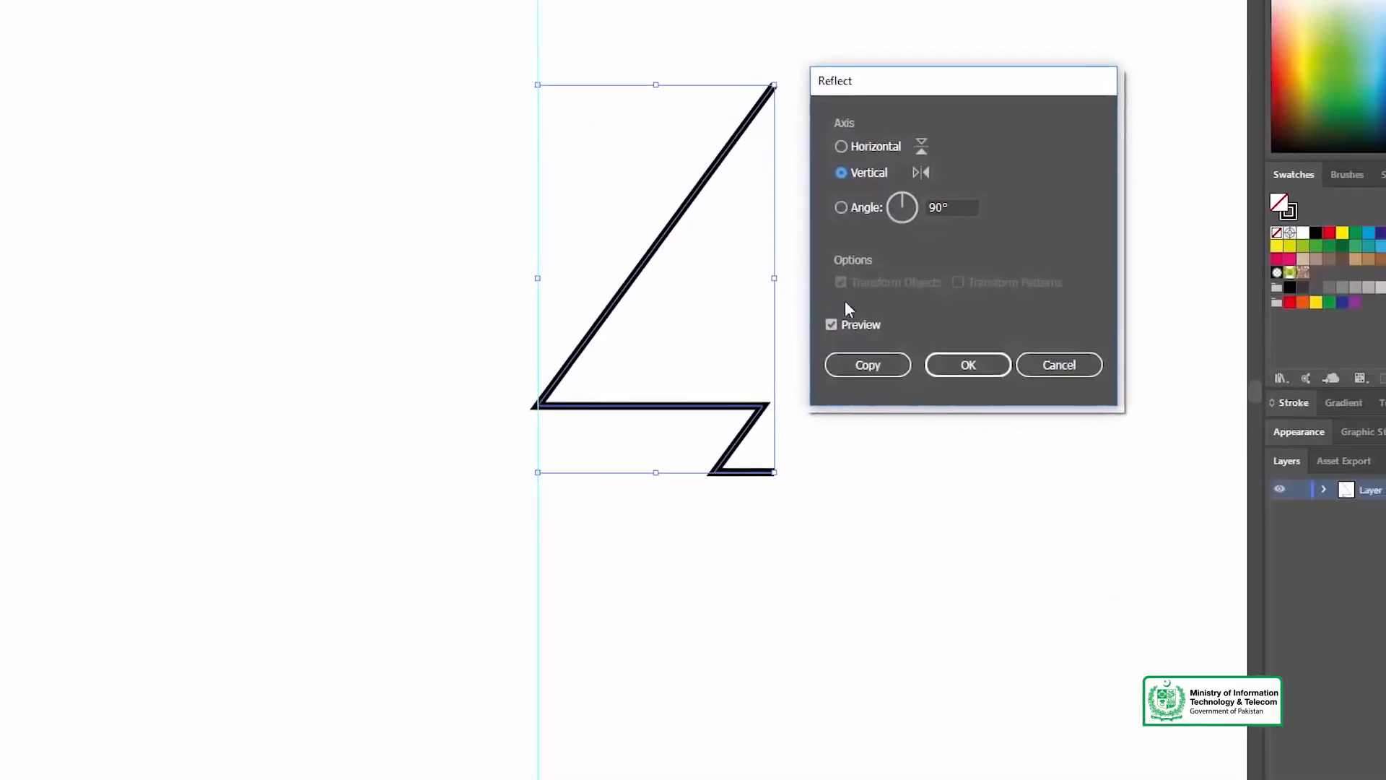
{"action": "left_click", "coordinate": [723, 394]}
Step: Move the mirrored half beside the original with a small gap, about 1.04 in wide overall, and delete the guide
{"action": "left_click", "coordinate": [630, 193]}
{"action": "left_click_drag", "start_coordinate": [602, 164], "coordinate": [301, 171]}
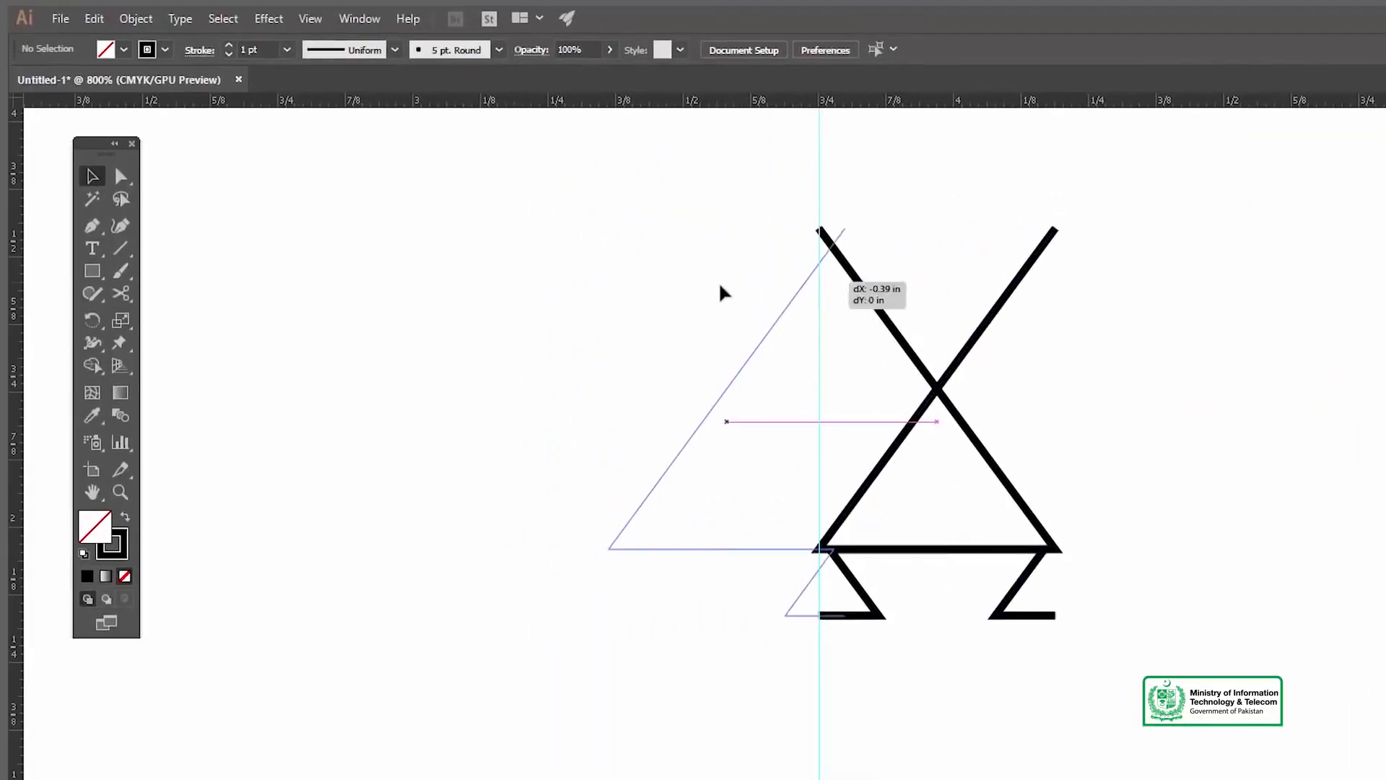
{"action": "left_click_drag", "start_coordinate": [720, 285], "coordinate": [692, 284]}
{"action": "left_click_drag", "start_coordinate": [786, 160], "coordinate": [881, 173]}
{"action": "key", "text": "Delete"}
Step: Average the two open end anchors at the tree's apex along both axes and join them
{"action": "left_click_drag", "start_coordinate": [565, 210], "coordinate": [752, 404]}
{"action": "key", "text": "v"}
{"action": "left_click_drag", "start_coordinate": [898, 536], "coordinate": [873, 565]}
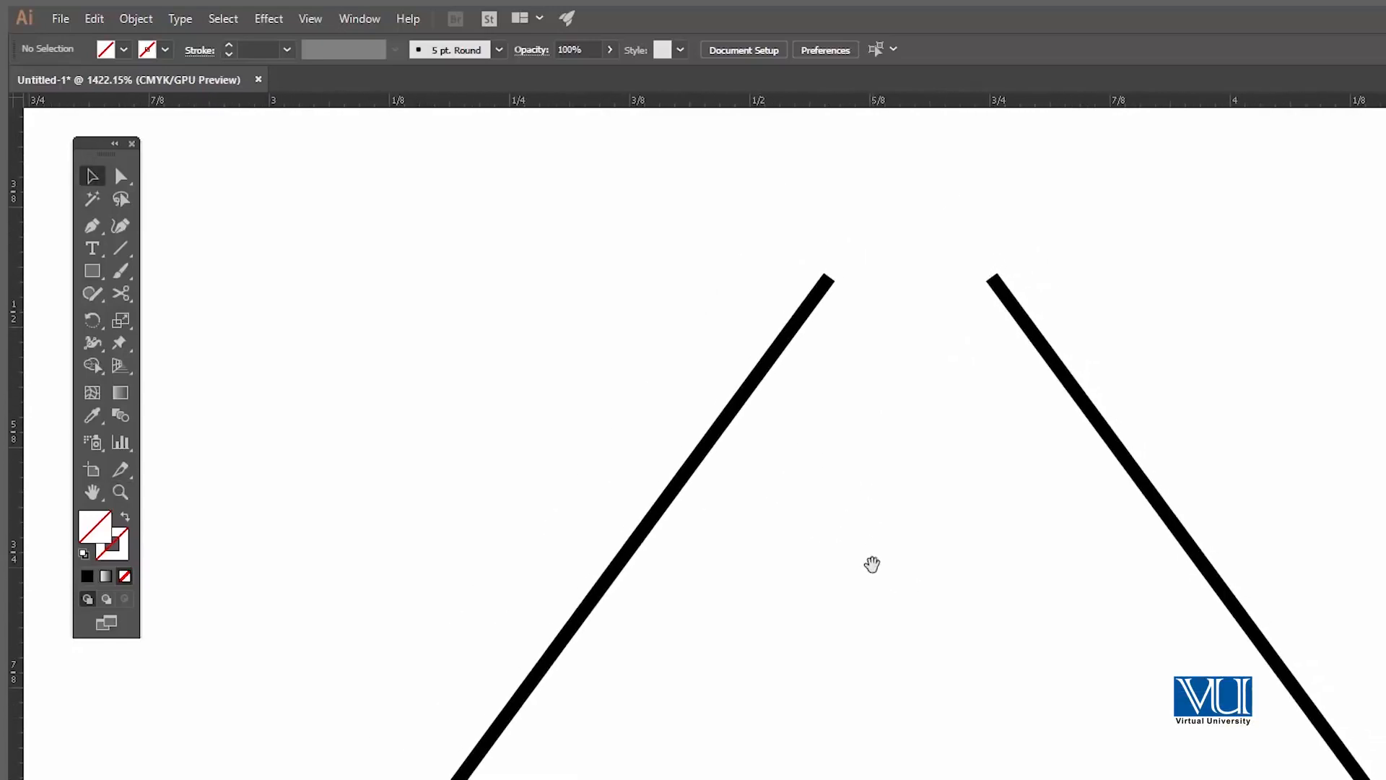
{"action": "left_click_drag", "start_coordinate": [1167, 375], "coordinate": [1168, 375]}
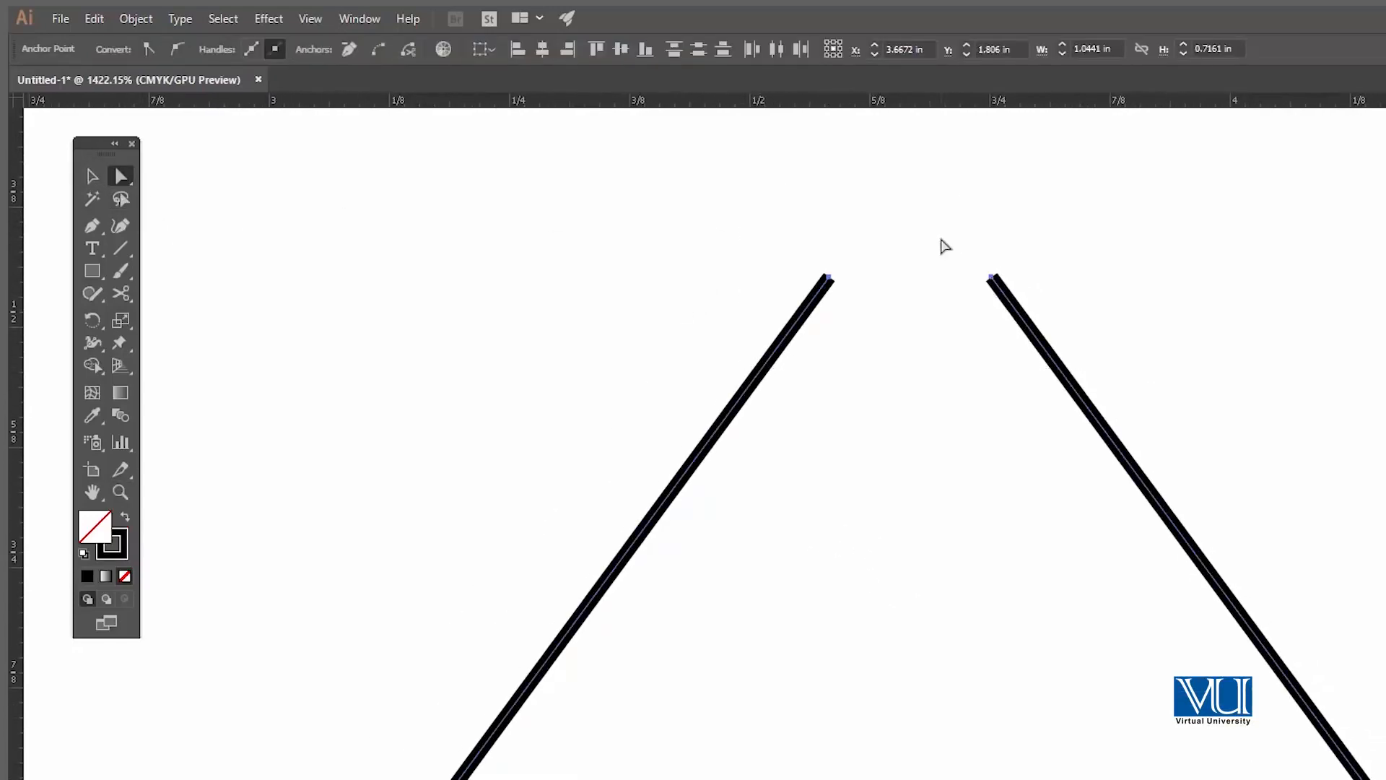
{"action": "right_click", "coordinate": [941, 239]}
{"action": "mouse_move", "coordinate": [1020, 493]}
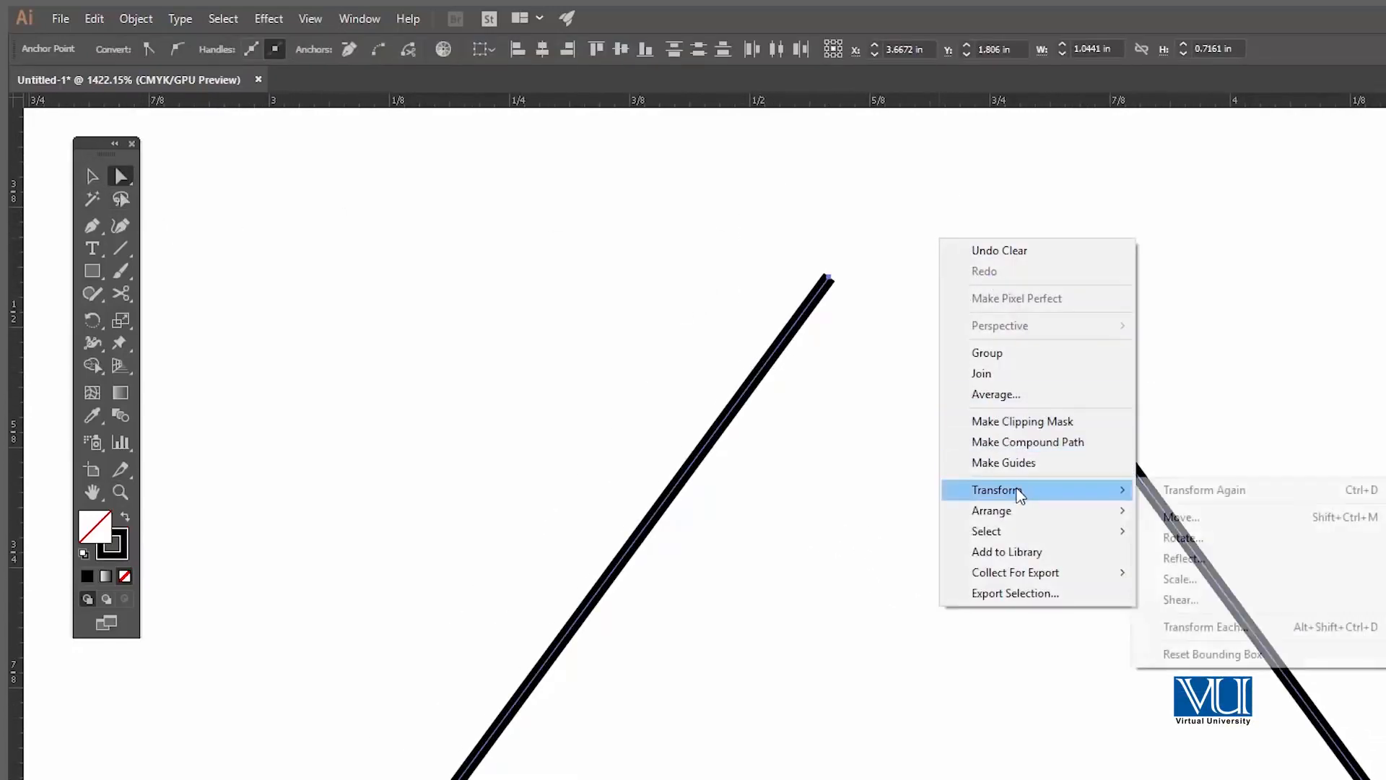
{"action": "left_click", "coordinate": [987, 400]}
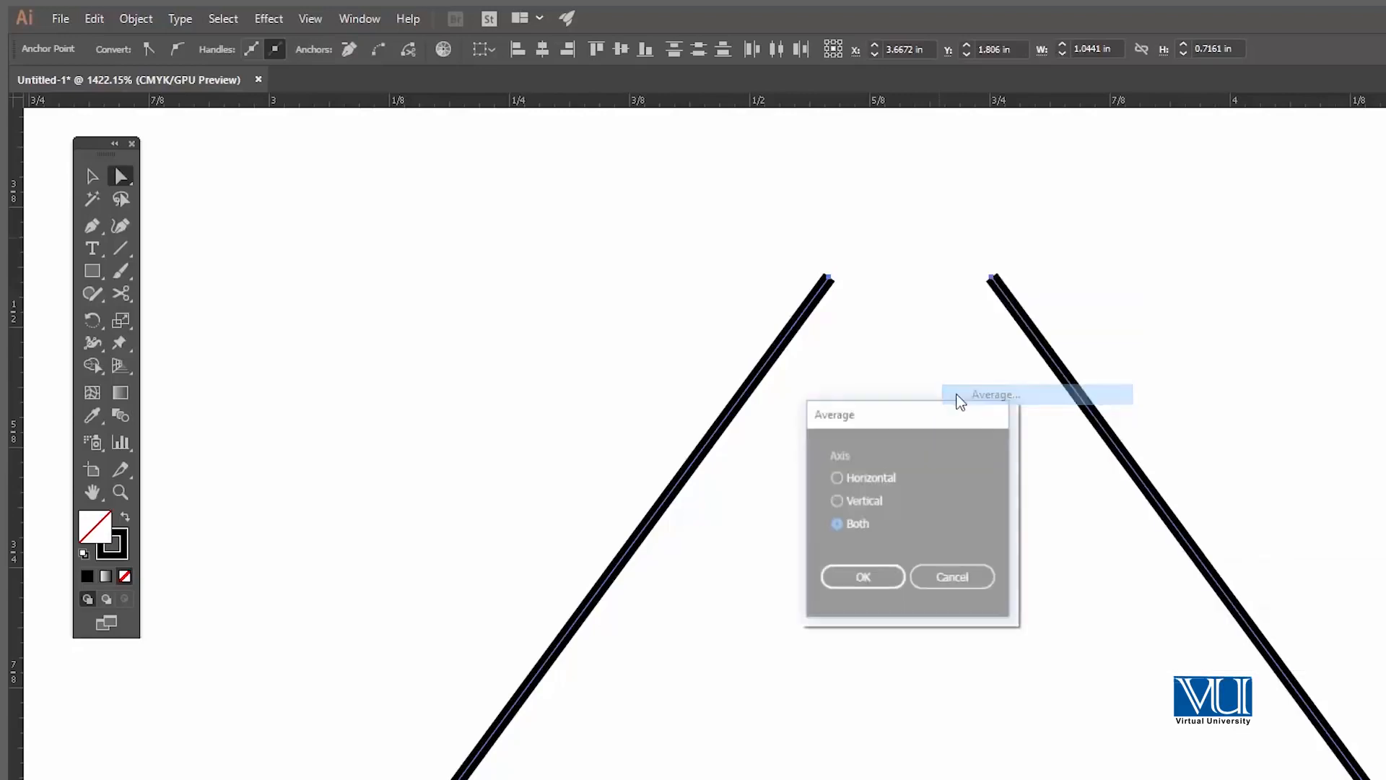
{"action": "left_click", "coordinate": [875, 582]}
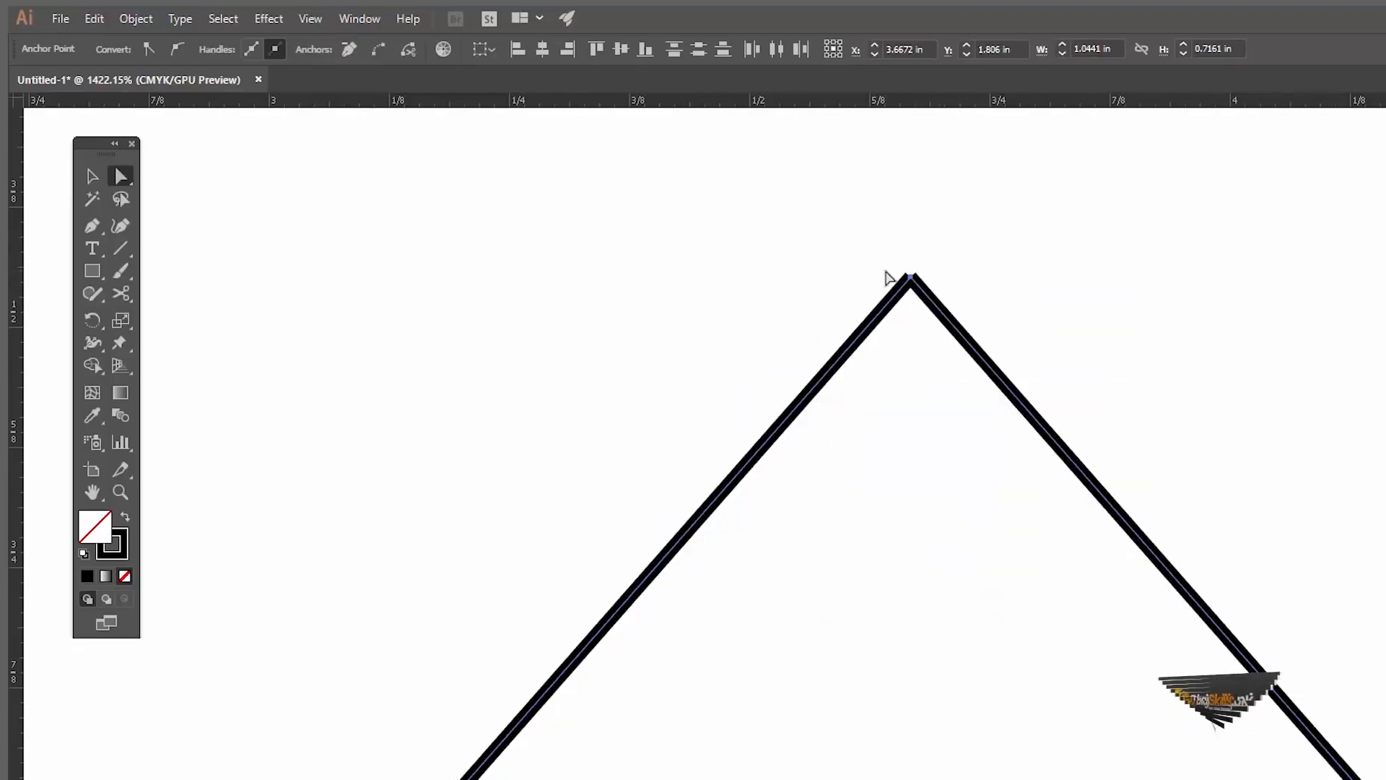
{"action": "right_click", "coordinate": [887, 274]}
{"action": "left_click", "coordinate": [956, 412]}
{"action": "left_click", "coordinate": [873, 275]}
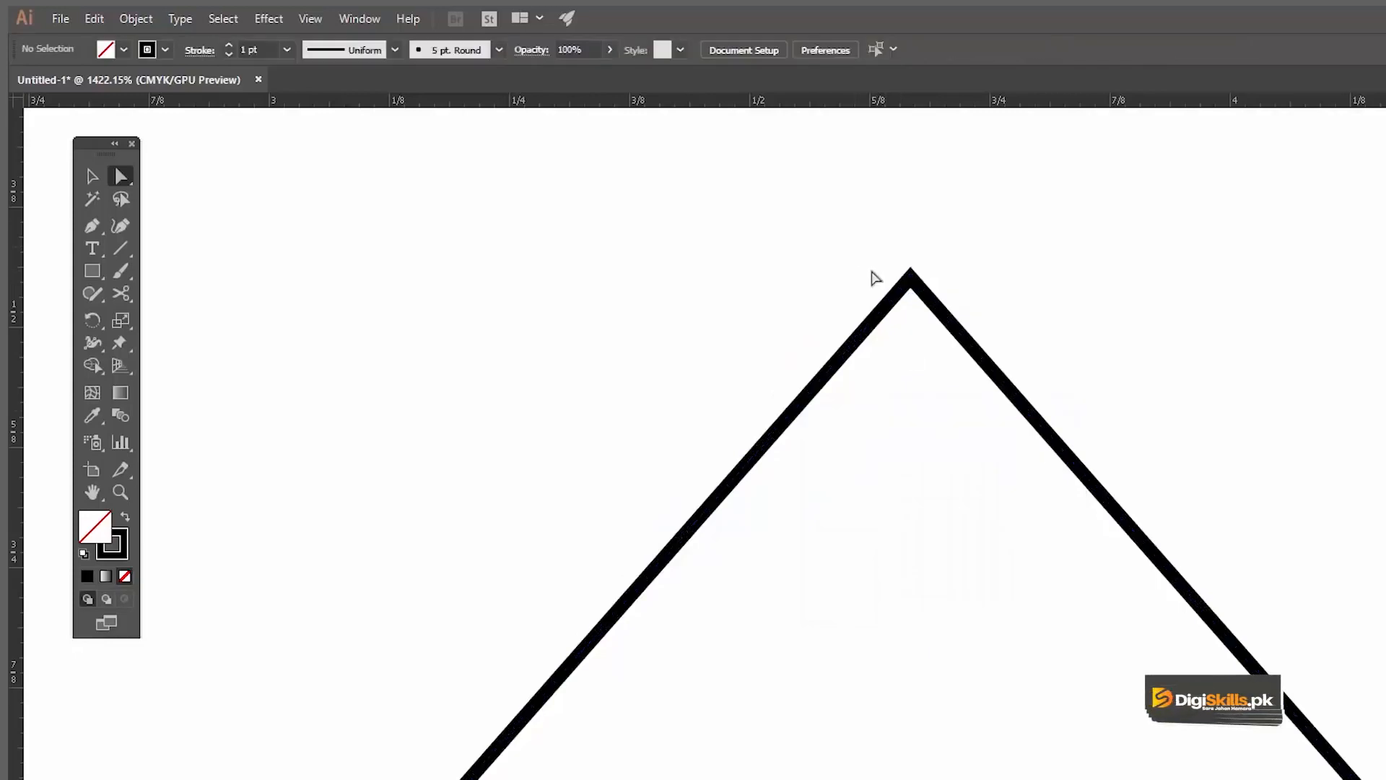
Step: Average the two open end anchors at the trunk's base and join them to close the outline
{"action": "left_click_drag", "start_coordinate": [807, 431], "coordinate": [774, 312]}
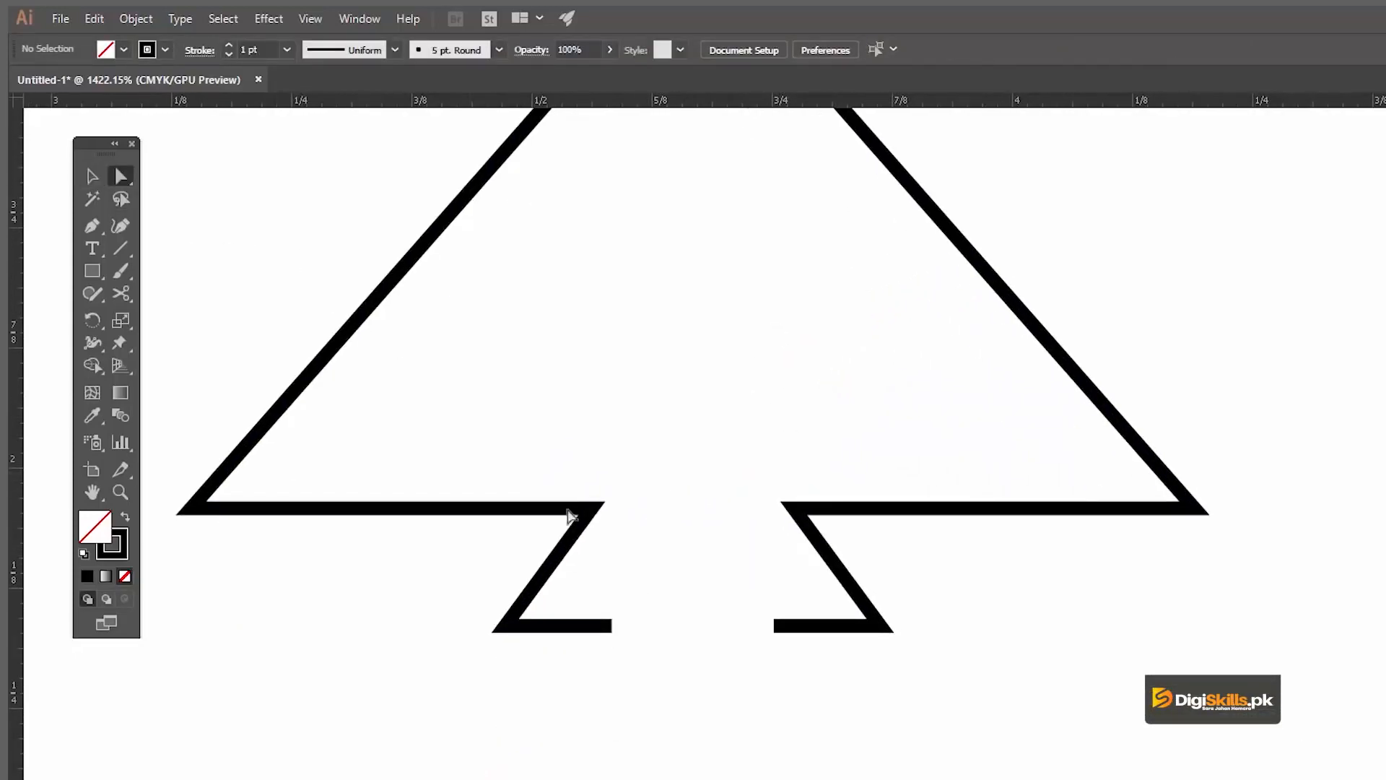
{"action": "left_click_drag", "start_coordinate": [650, 526], "coordinate": [695, 593]}
{"action": "left_click_drag", "start_coordinate": [526, 573], "coordinate": [715, 659]}
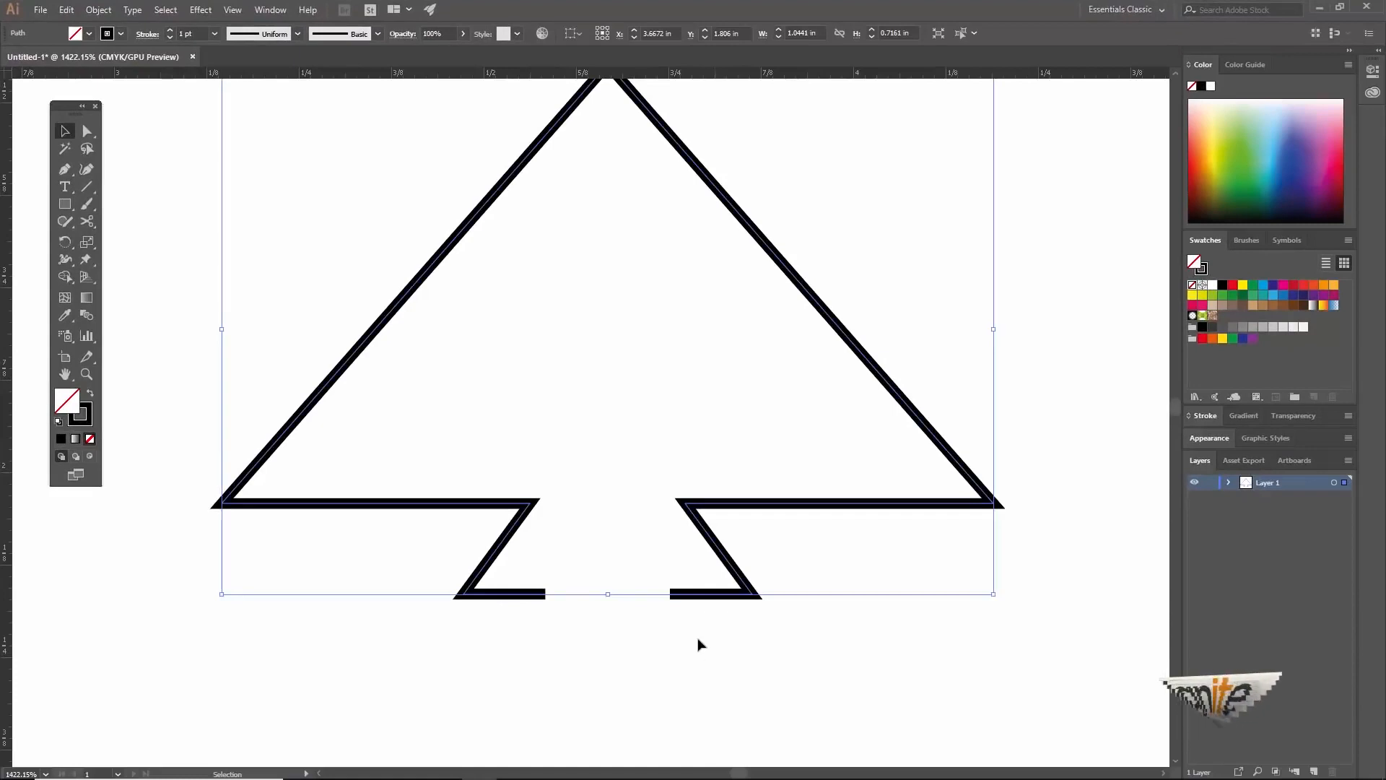
{"action": "left_click", "coordinate": [702, 687]}
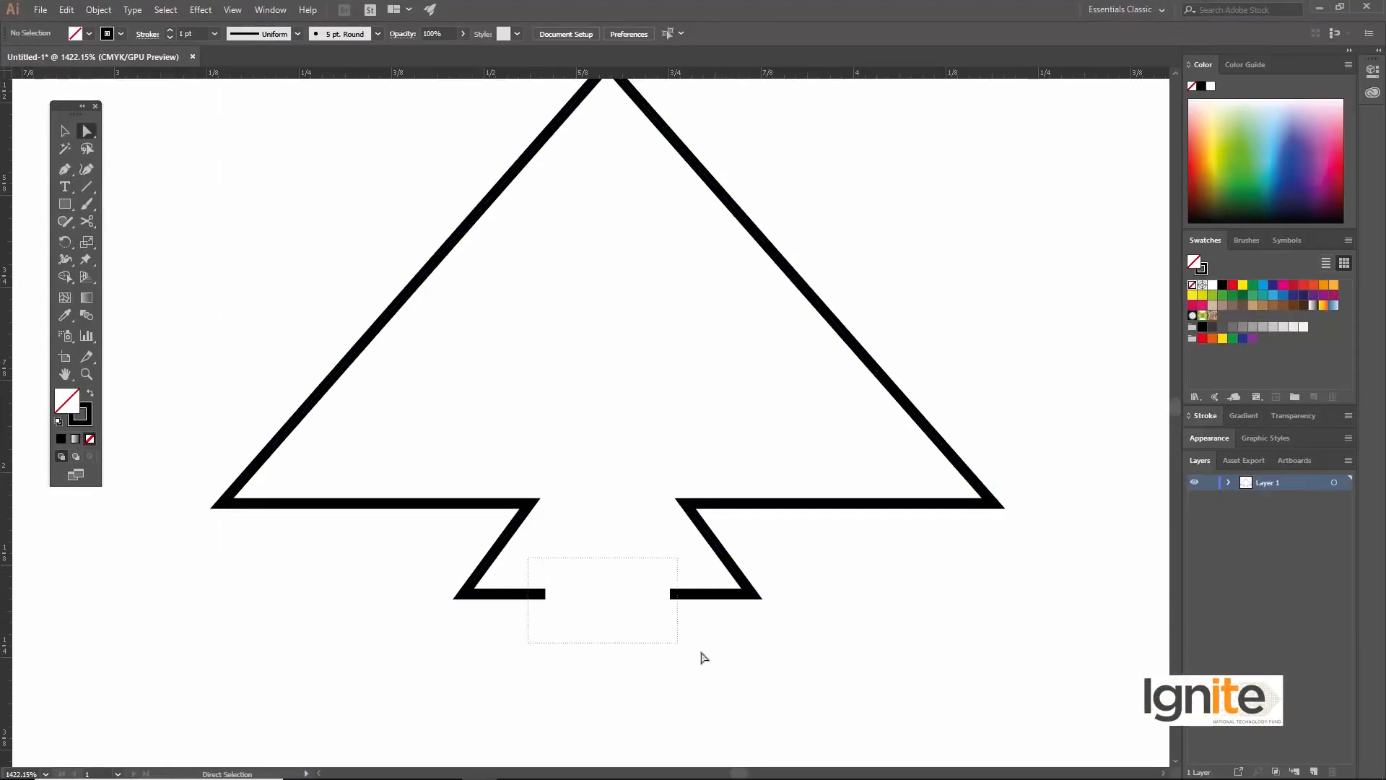
{"action": "left_click_drag", "start_coordinate": [687, 662], "coordinate": [688, 662]}
{"action": "right_click", "coordinate": [625, 583]}
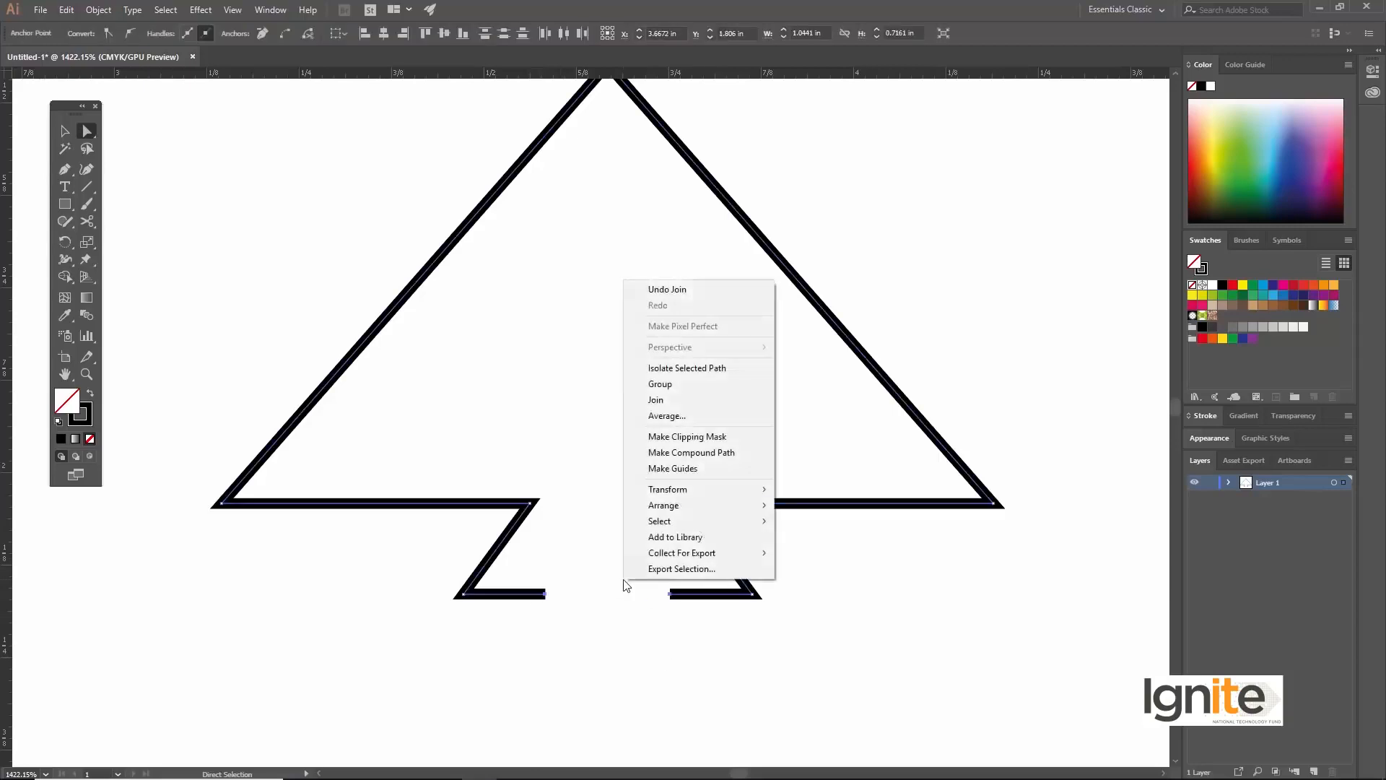
{"action": "mouse_move", "coordinate": [684, 504]}
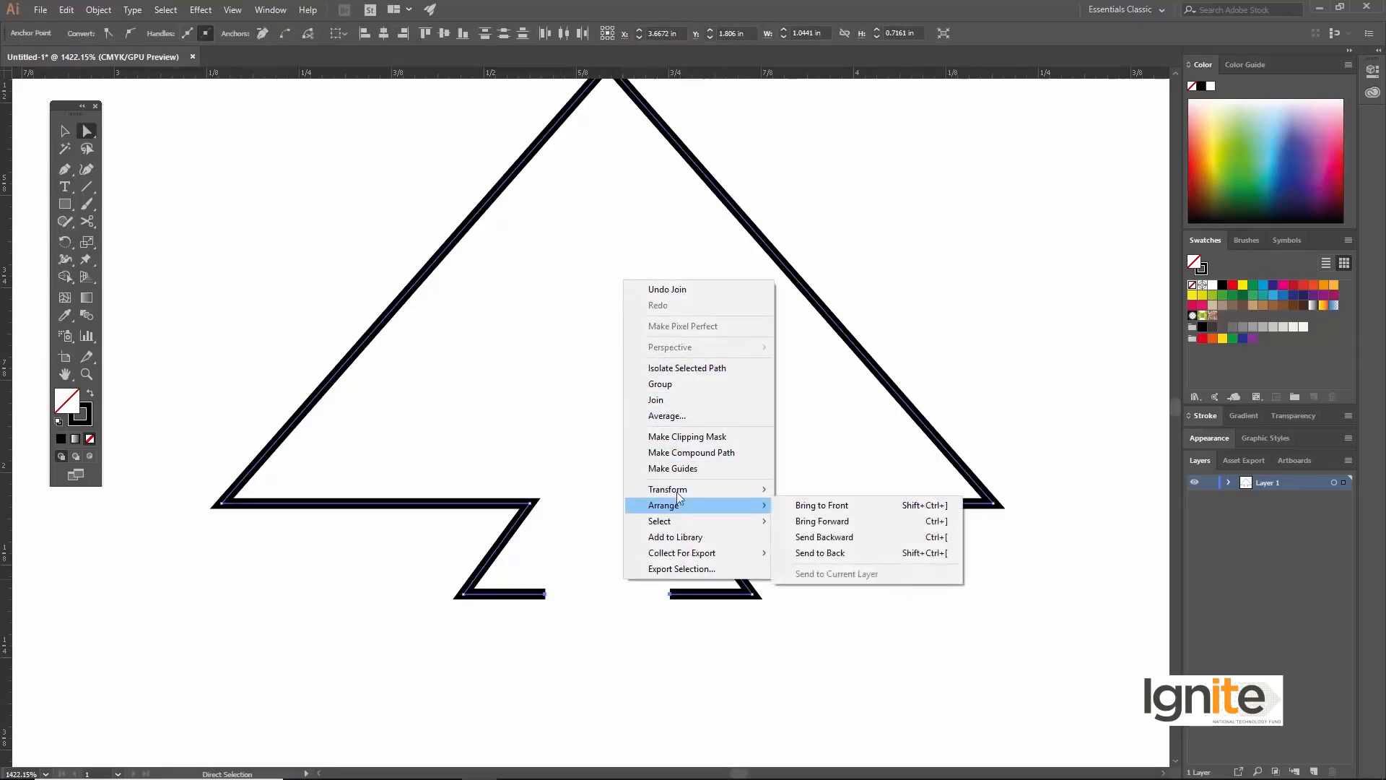
{"action": "left_click", "coordinate": [670, 416]}
{"action": "left_click", "coordinate": [655, 439]}
{"action": "right_click", "coordinate": [640, 545]}
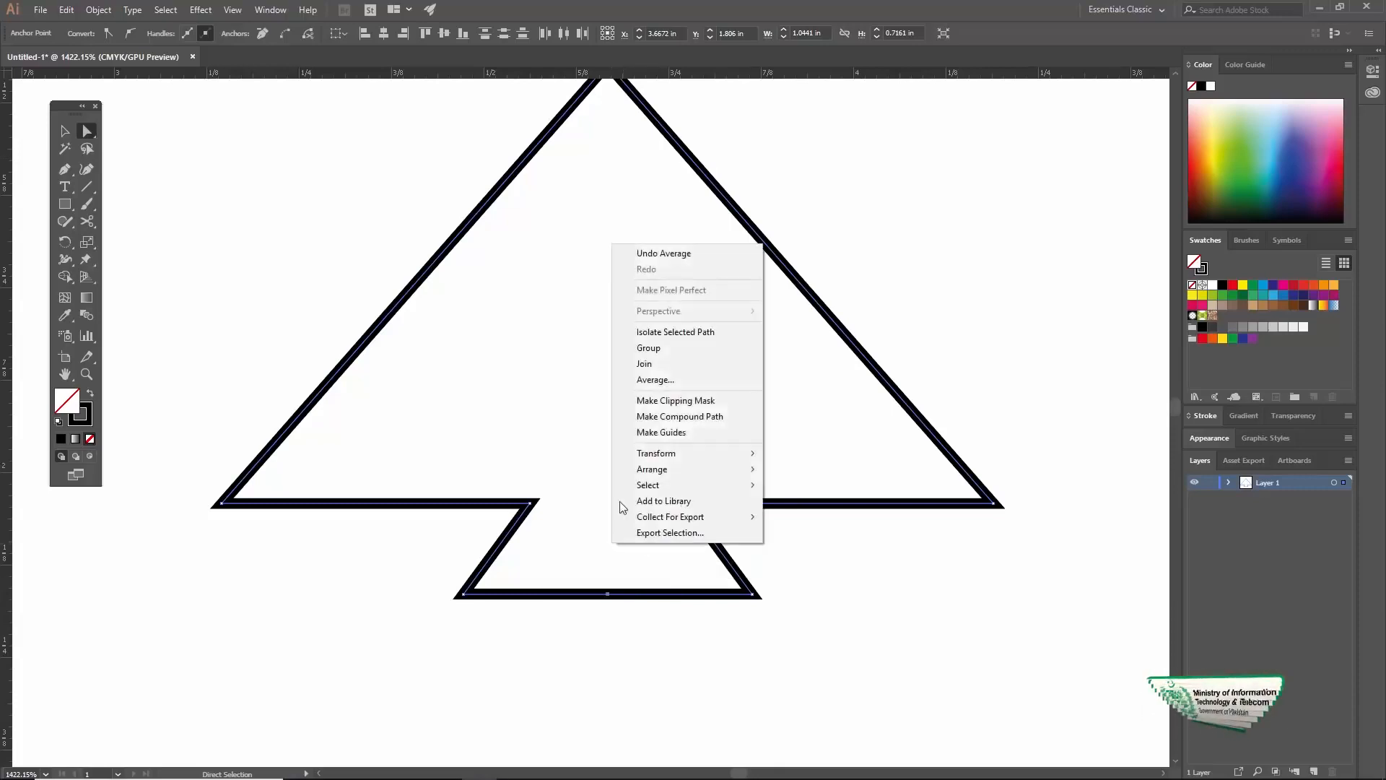
{"action": "left_click", "coordinate": [721, 361]}
{"action": "key", "text": "v"}
{"action": "left_click", "coordinate": [1031, 294]}
Step: Stretch the closed tree outline taller and narrow it slightly, to about 1.02 in wide by 0.91 in tall
{"action": "key", "text": "z"}
{"action": "left_click", "coordinate": [700, 420], "text": "alt"}
{"action": "left_click", "coordinate": [660, 421], "text": "alt"}
{"action": "key", "text": "v"}
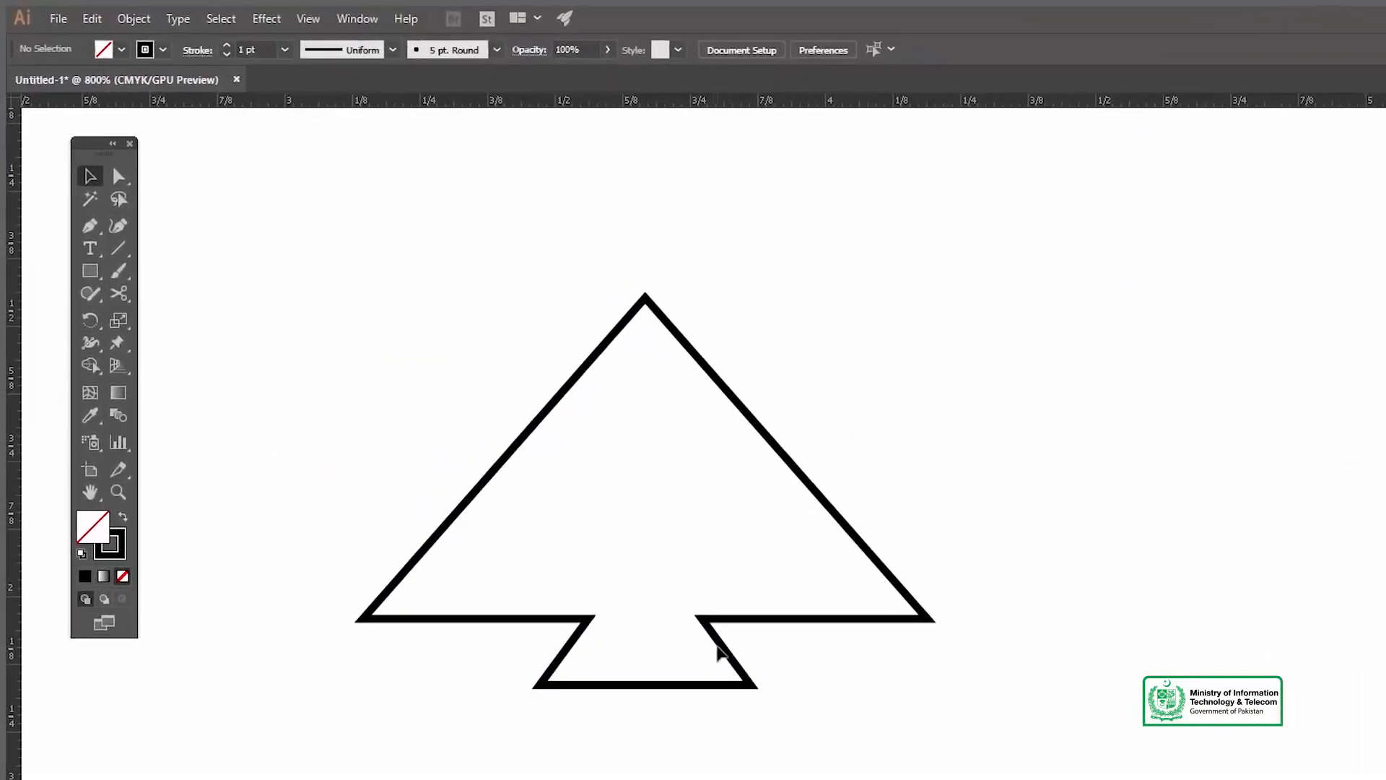
{"action": "left_click_drag", "start_coordinate": [717, 654], "coordinate": [804, 642]}
{"action": "left_click", "coordinate": [820, 648]}
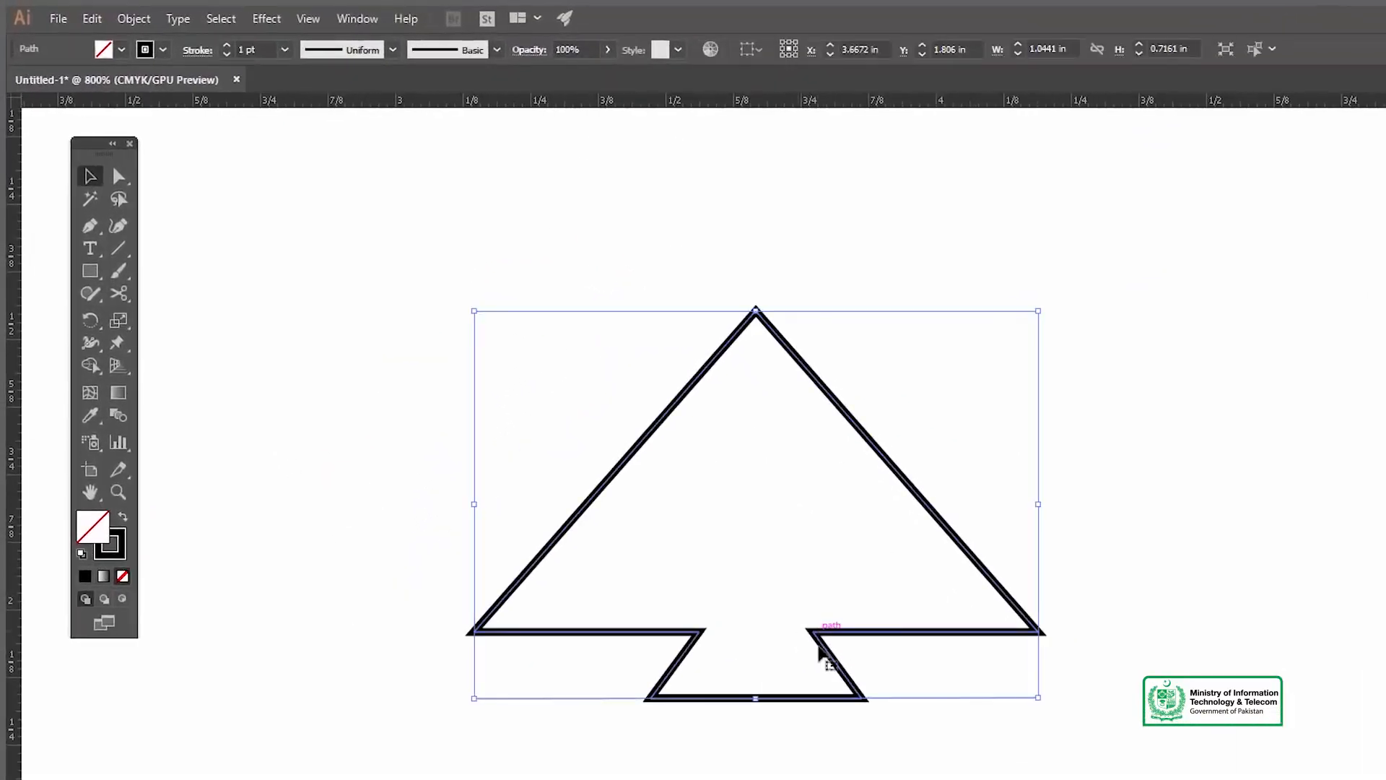
{"action": "left_click_drag", "start_coordinate": [755, 699], "coordinate": [754, 771]}
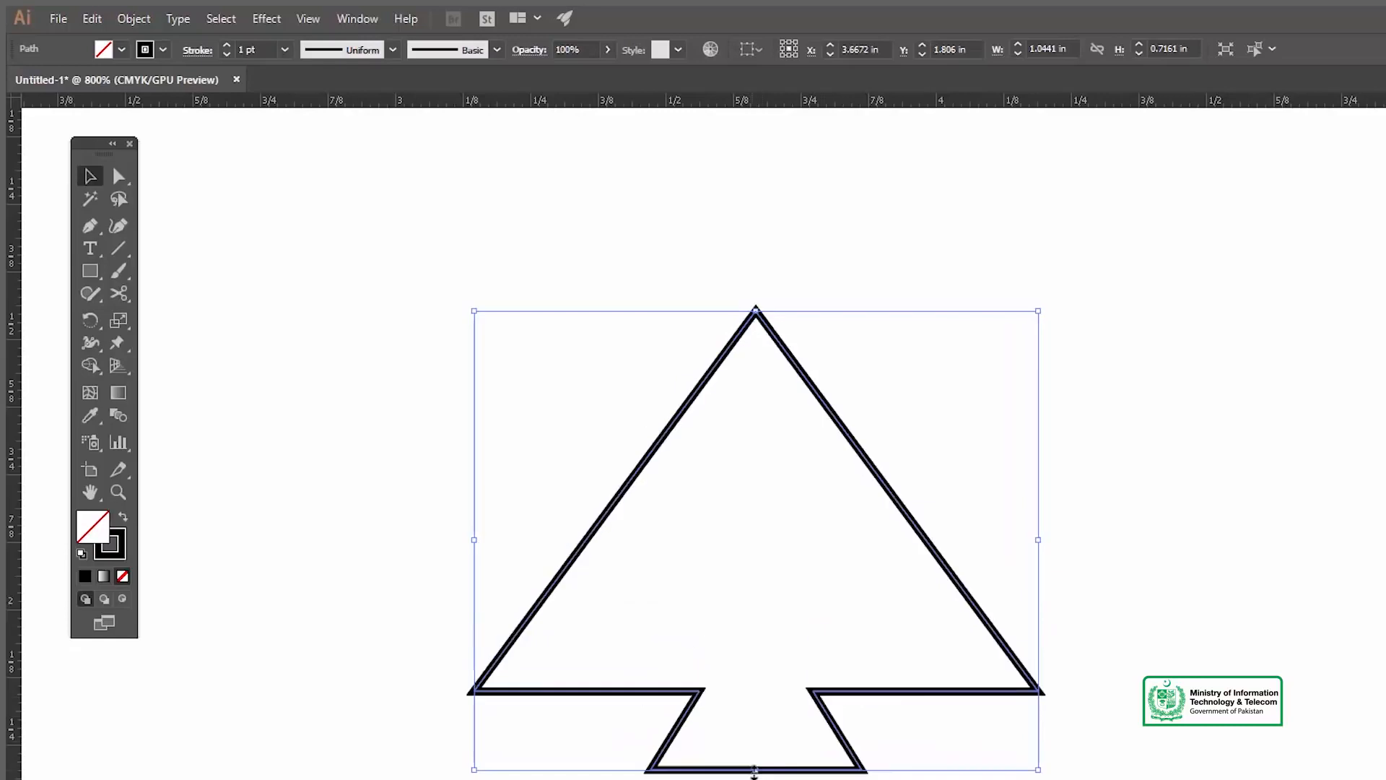
{"action": "left_click_drag", "start_coordinate": [1037, 539], "coordinate": [952, 499]}
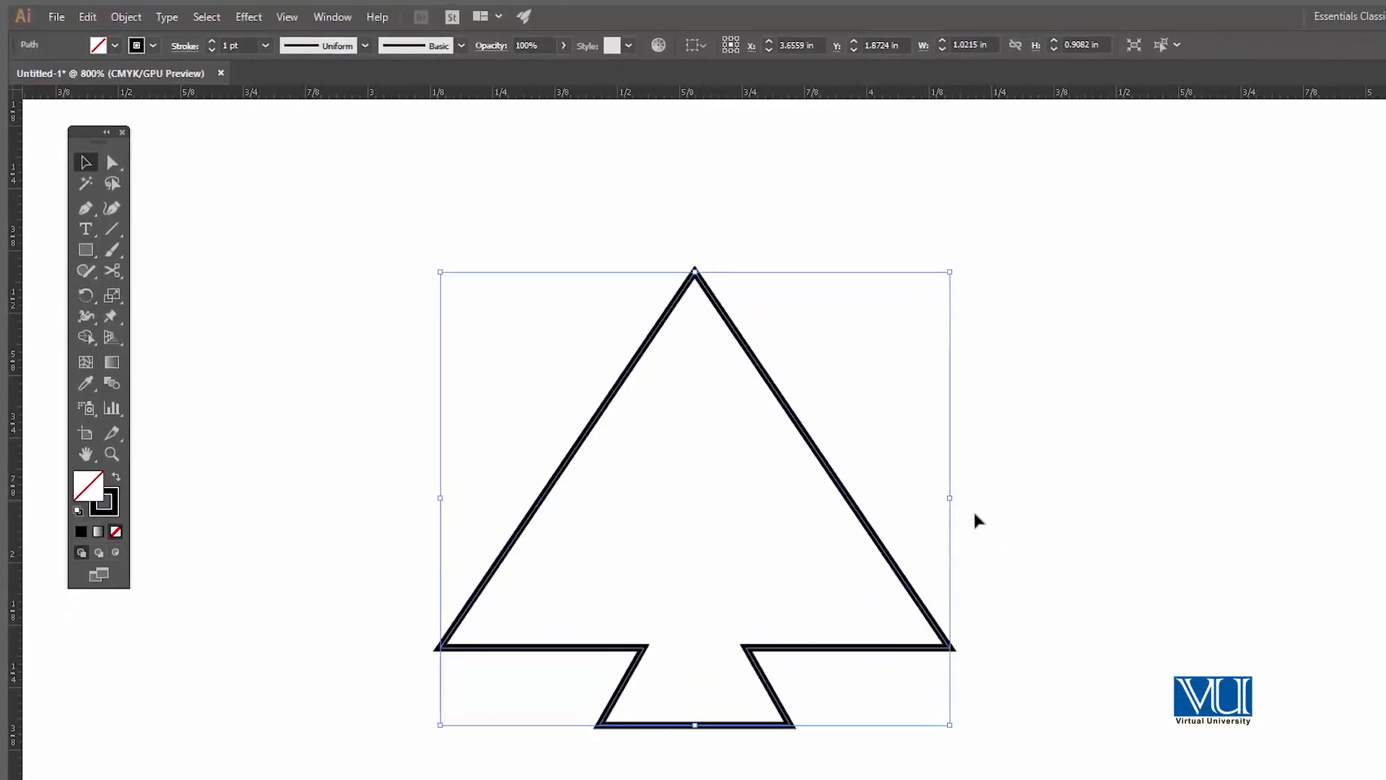
{"action": "left_click", "coordinate": [1037, 523]}
Step: Draw a closed triangle about 0.18 in wide and 0.16 in tall inside the trunk with the Pen tool
{"action": "mouse_move", "coordinate": [771, 530]}
{"action": "left_mouse_down"}
{"action": "mouse_move", "coordinate": [835, 520]}
{"action": "mouse_move", "coordinate": [781, 519]}
{"action": "left_mouse_up"}
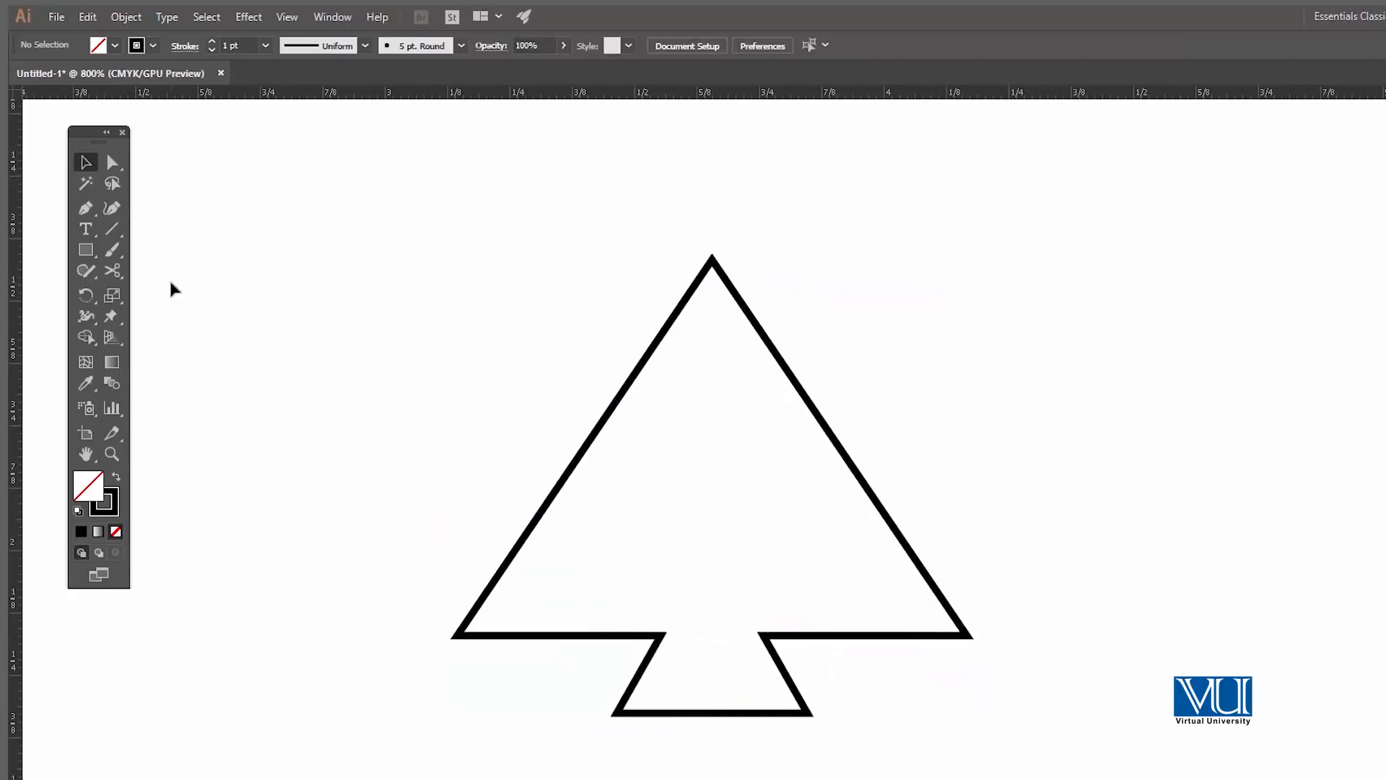
{"action": "left_click", "coordinate": [713, 606]}
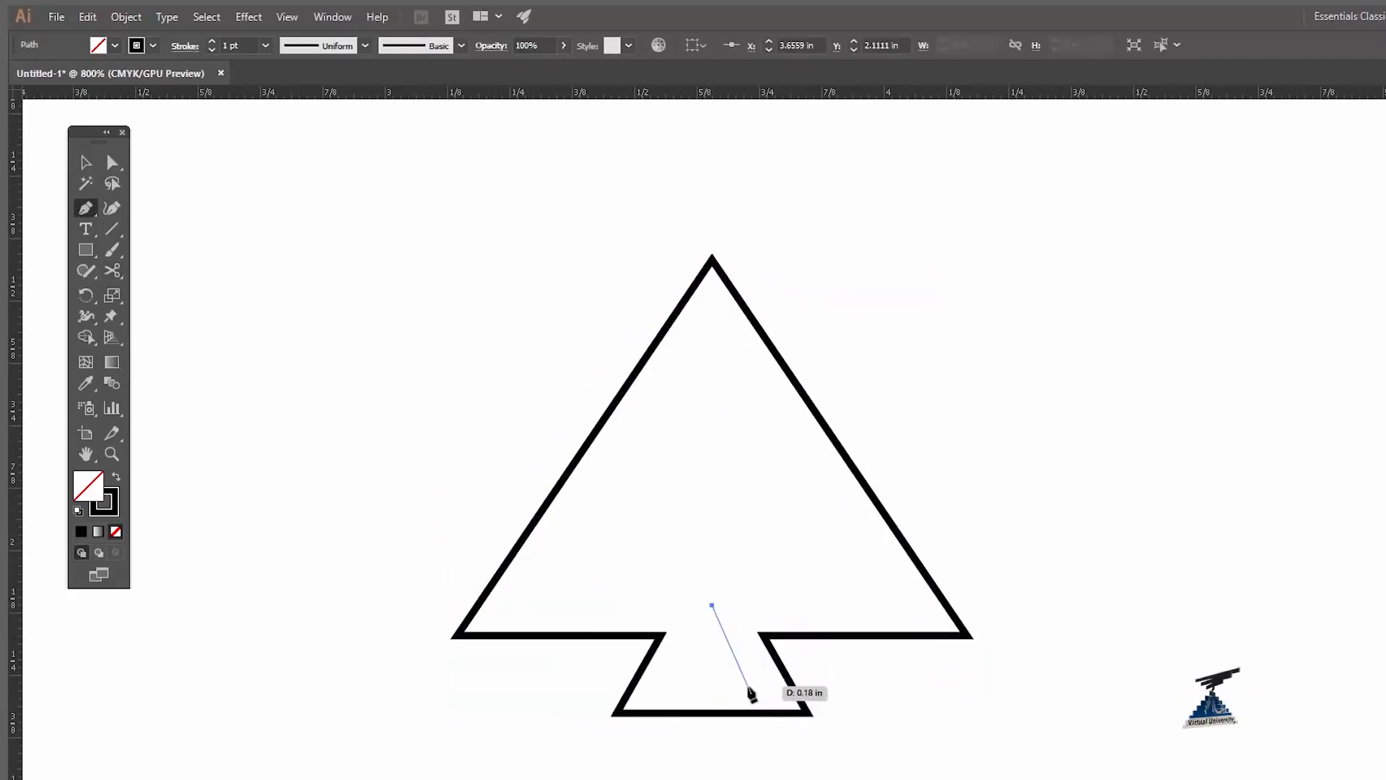
{"action": "left_click", "coordinate": [756, 686]}
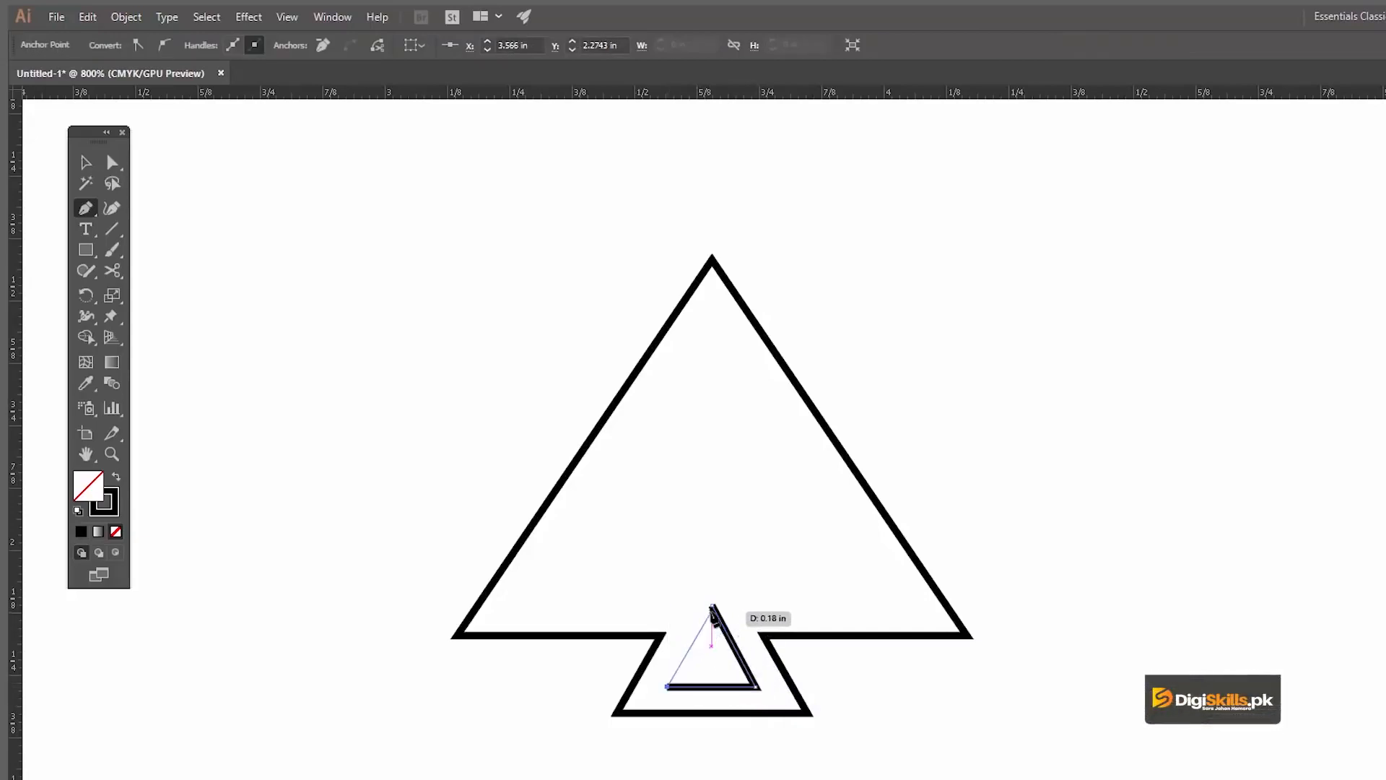
{"action": "left_click", "coordinate": [961, 476]}
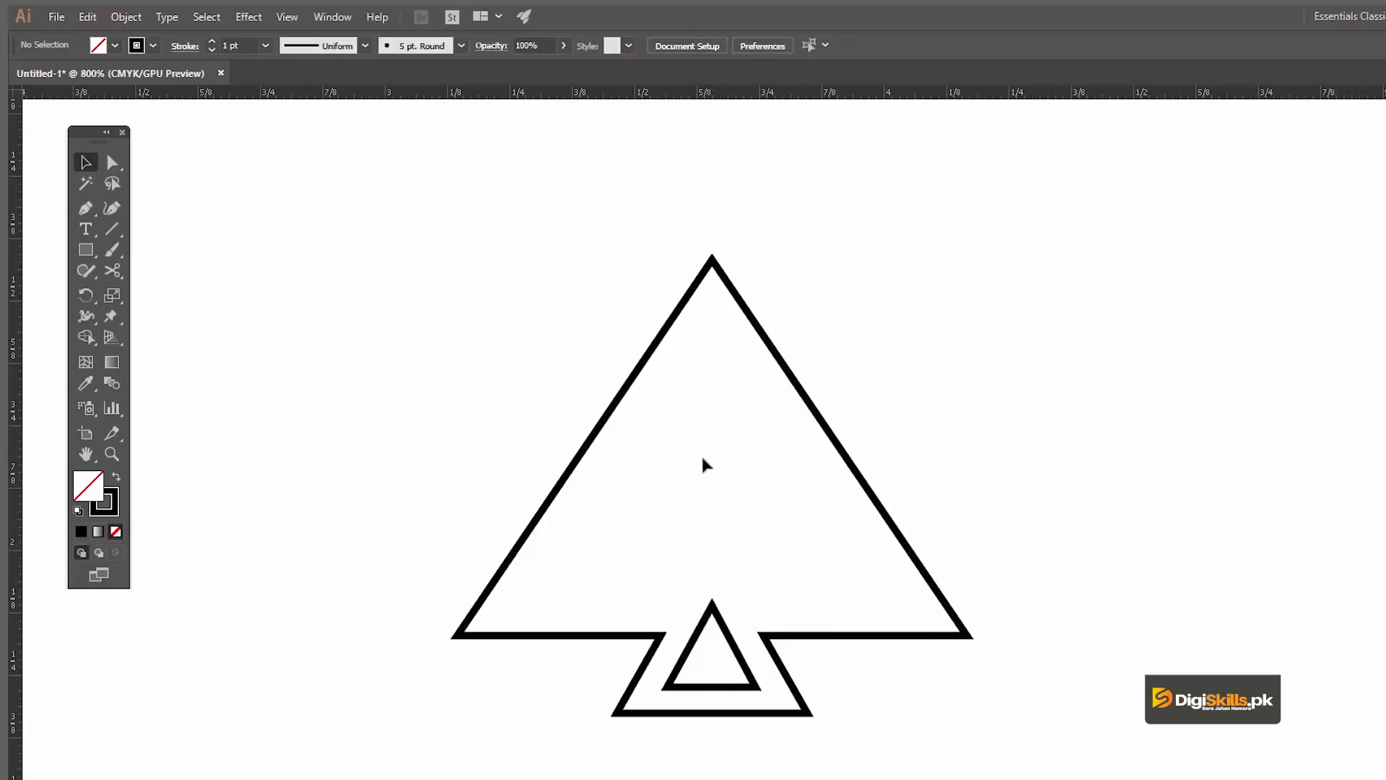
Step: Bring the small trunk triangle to the front of the stacking order
{"action": "left_click", "coordinate": [720, 626]}
{"action": "right_click", "coordinate": [720, 625]}
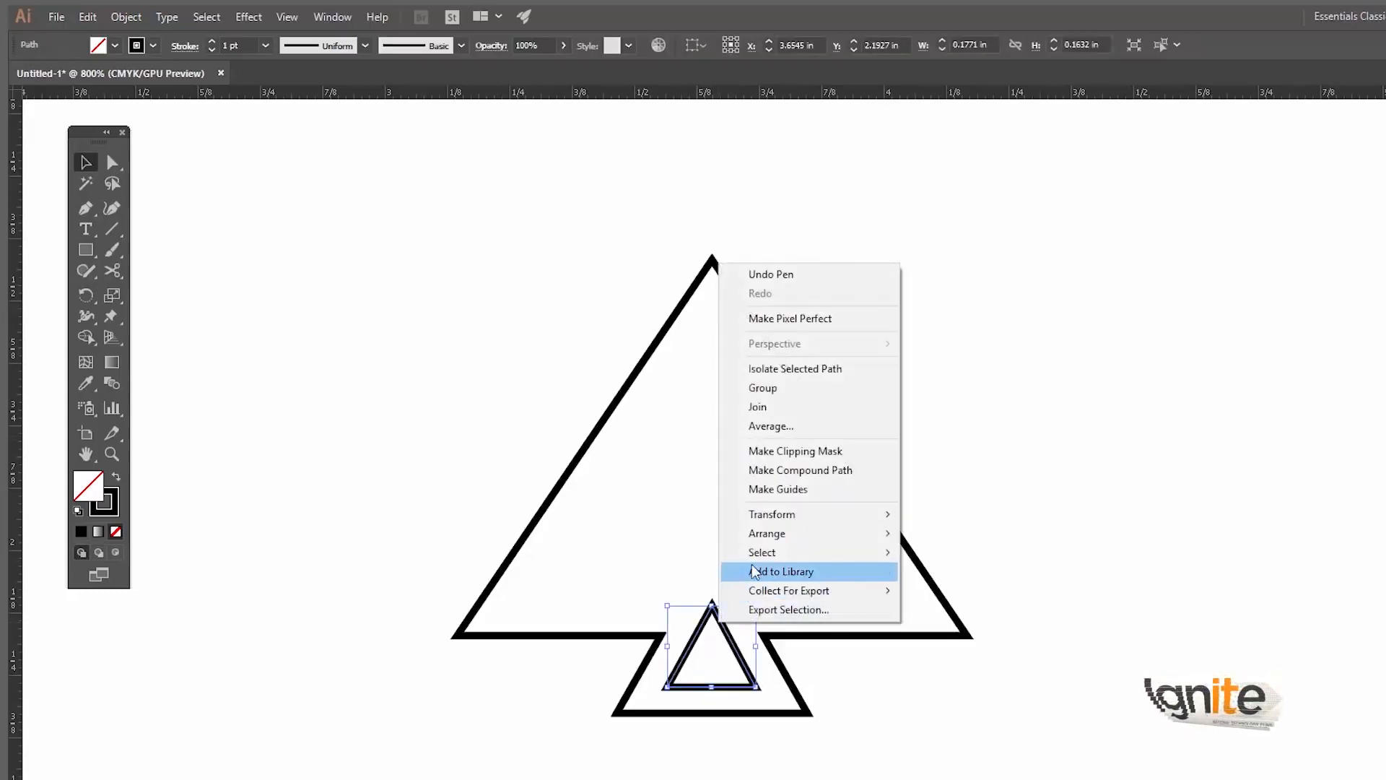
{"action": "mouse_move", "coordinate": [755, 536]}
{"action": "left_click", "coordinate": [935, 533]}
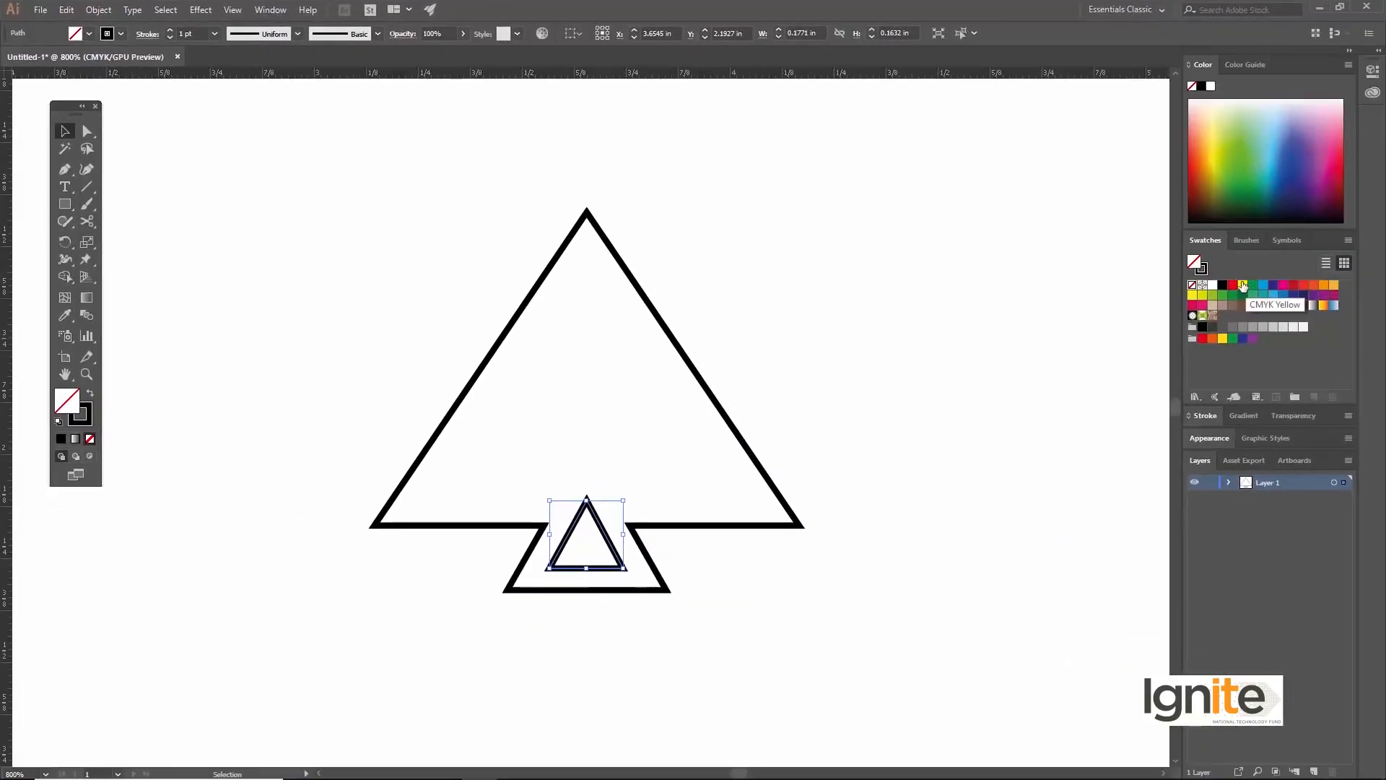
Step: Fill the small triangle with CMYK Yellow and remove its stroke
{"action": "left_click", "coordinate": [1243, 286]}
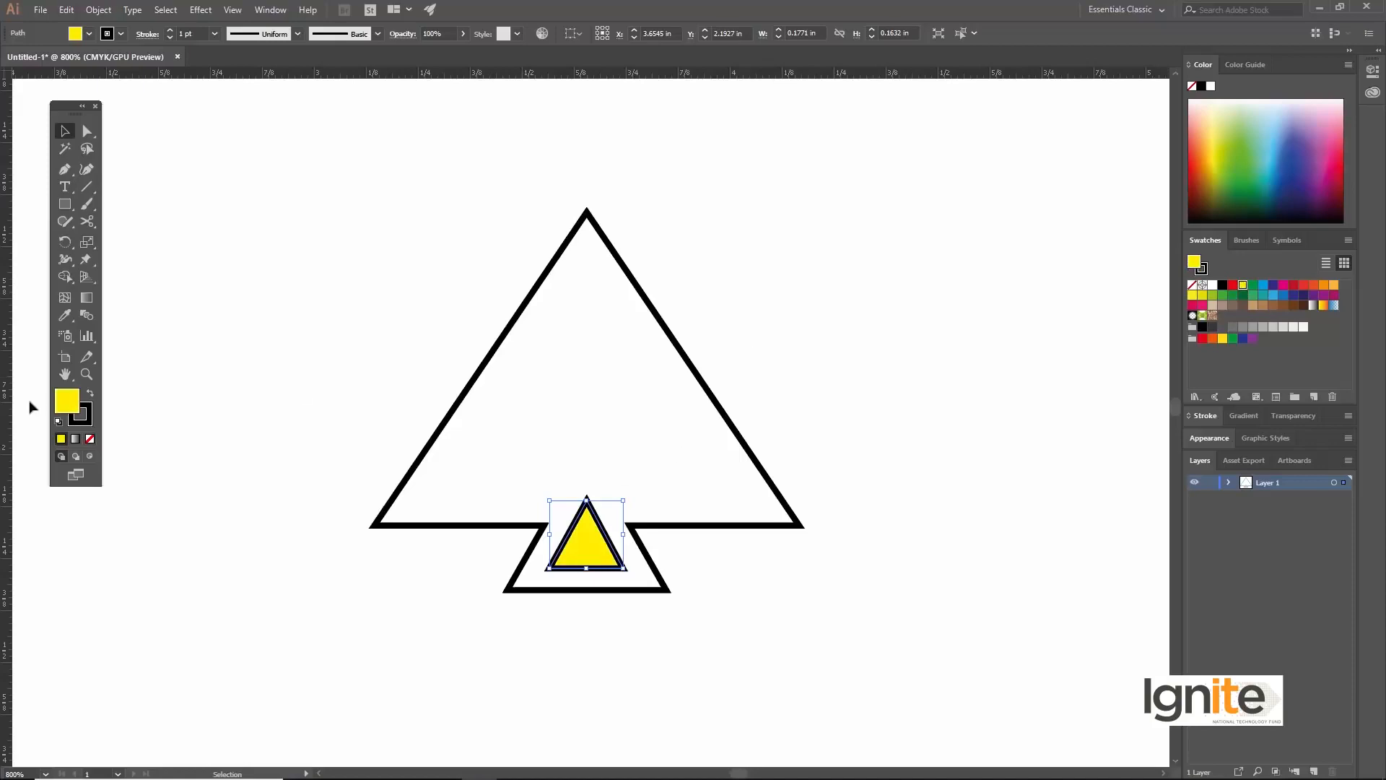
{"action": "left_click", "coordinate": [91, 437]}
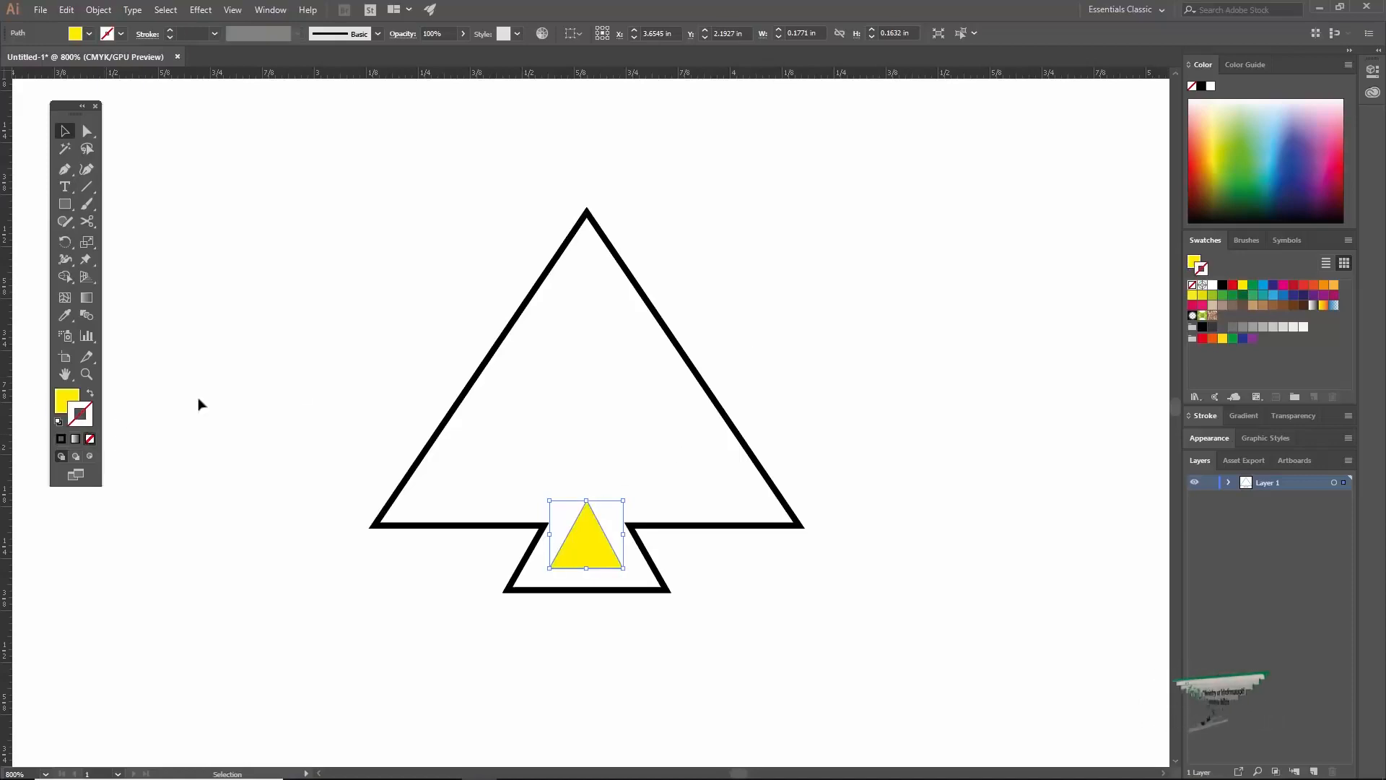
Step: Fill the tree outline with the dark blue swatch and leave it without a stroke
{"action": "left_click", "coordinate": [659, 323]}
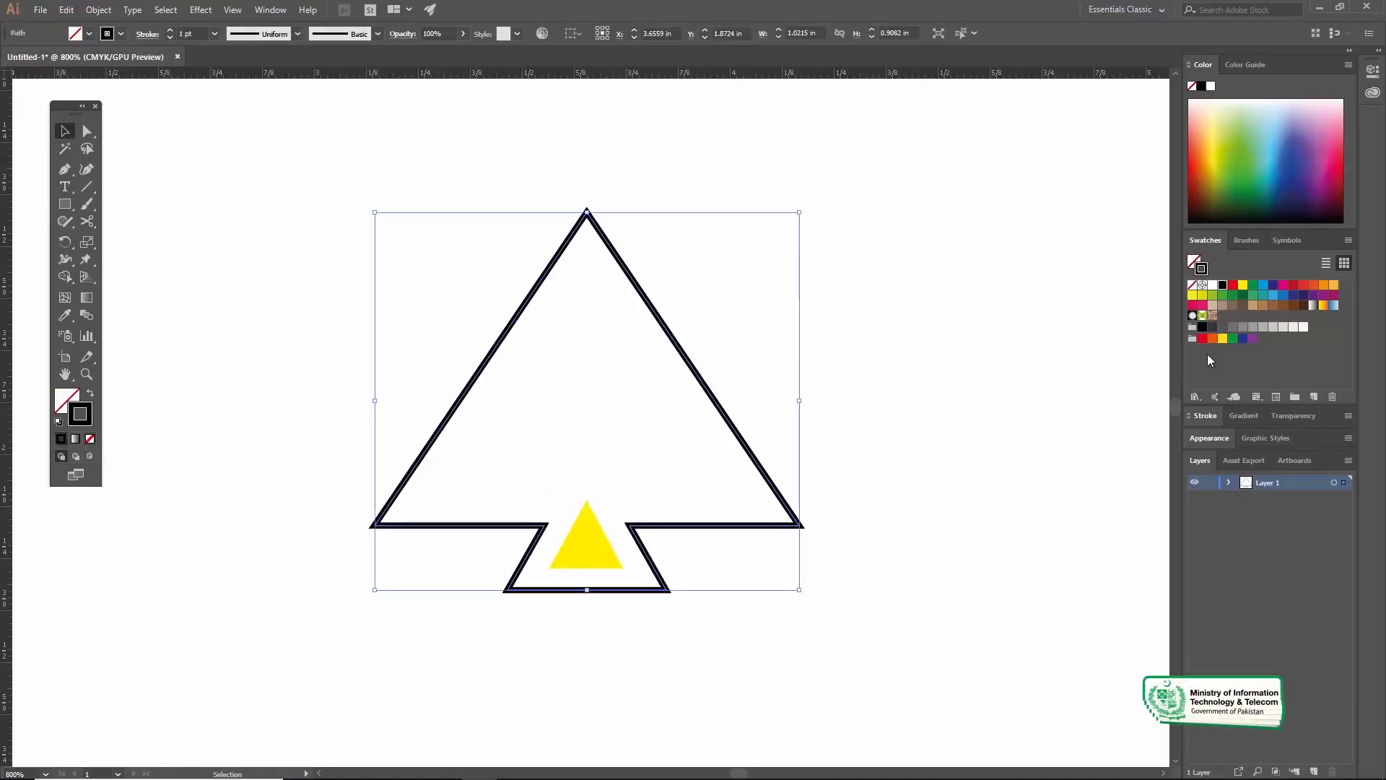
{"action": "left_click", "coordinate": [1274, 287]}
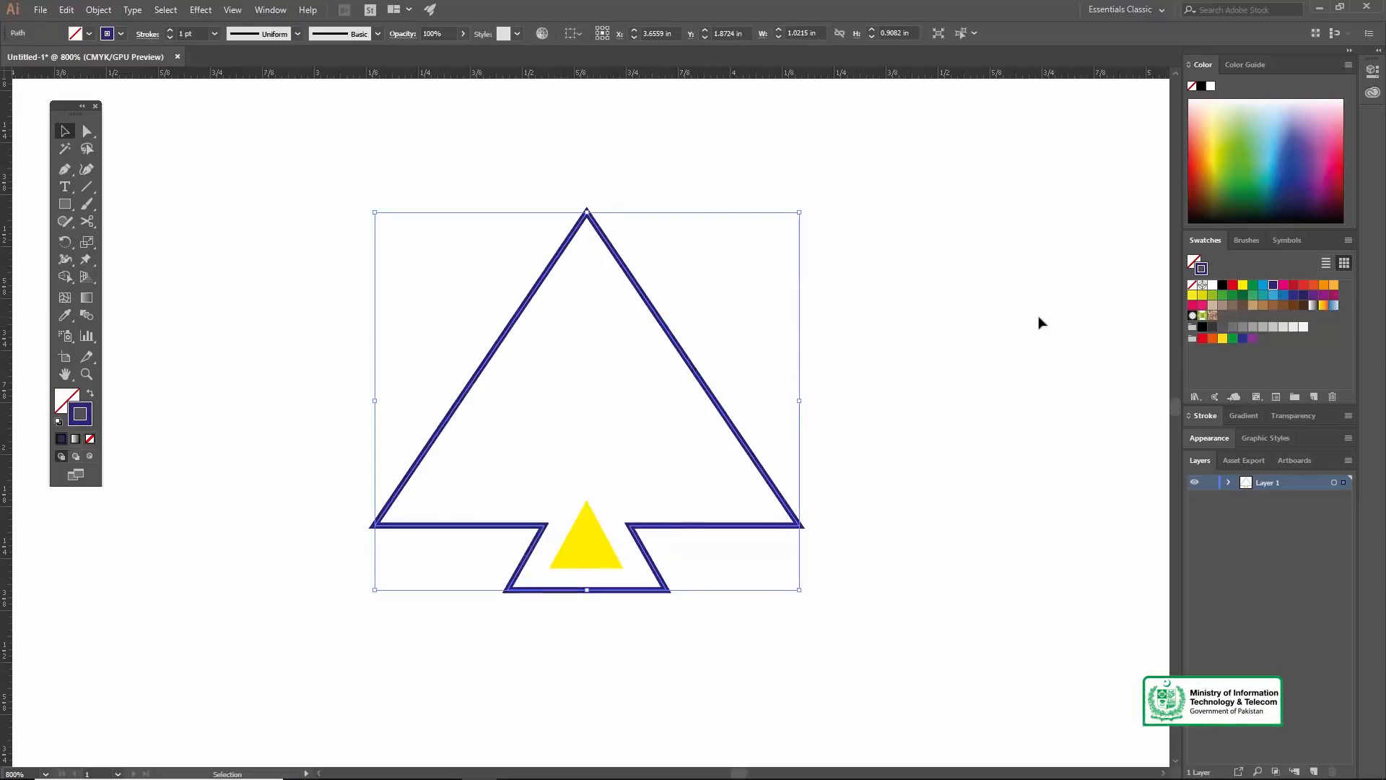
{"action": "left_click", "coordinate": [89, 394]}
{"action": "left_click", "coordinate": [349, 316]}
{"action": "key", "text": "z"}
{"action": "left_click", "coordinate": [624, 485], "text": "alt"}
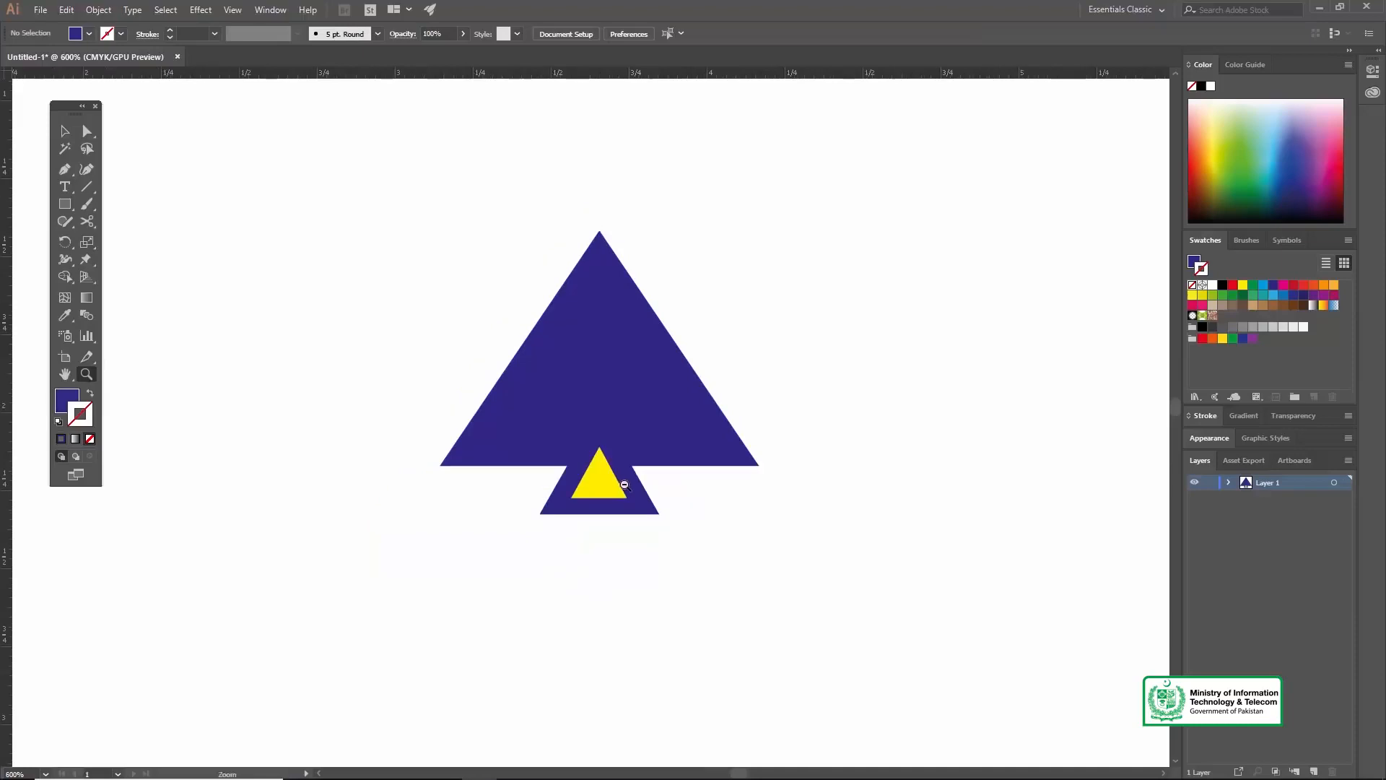
{"action": "left_click", "coordinate": [603, 418], "text": "alt"}
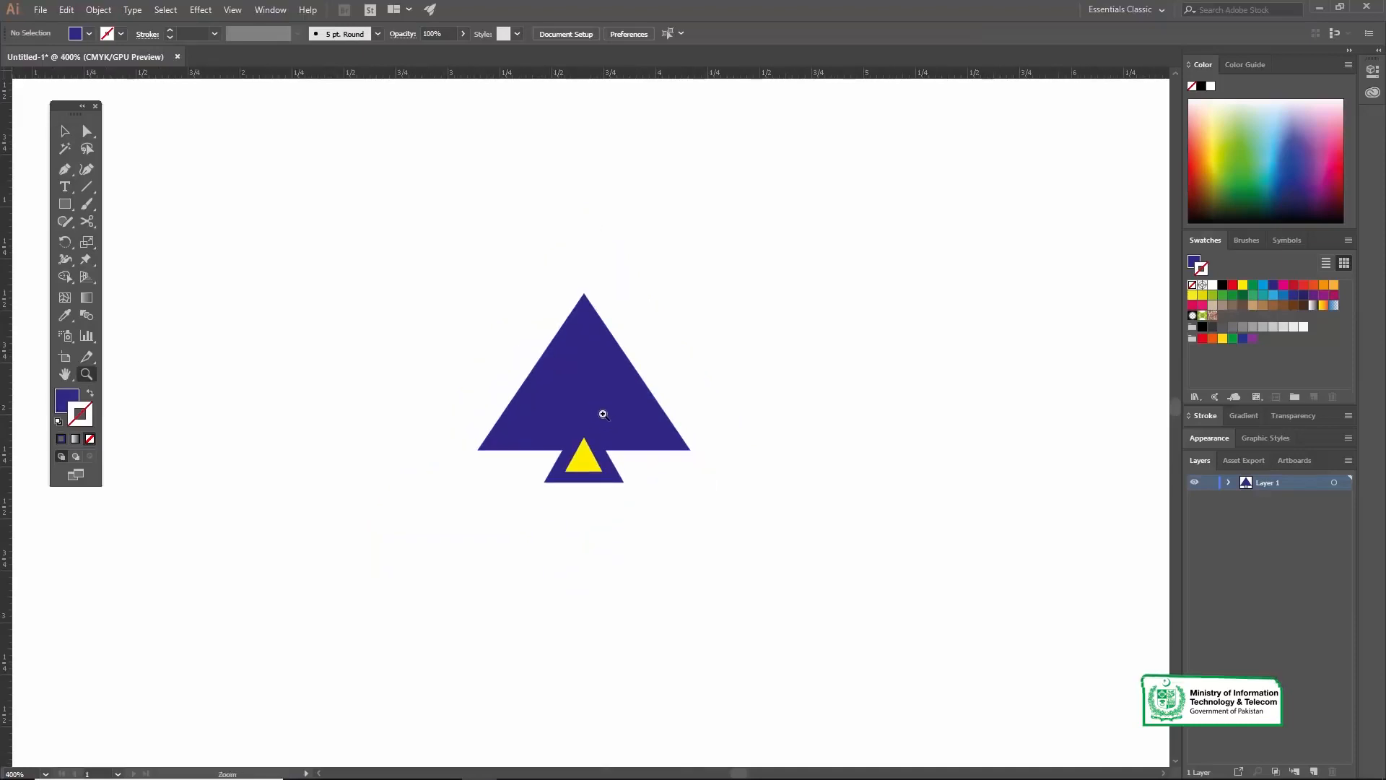
{"action": "key", "text": "ctrl+equal"}
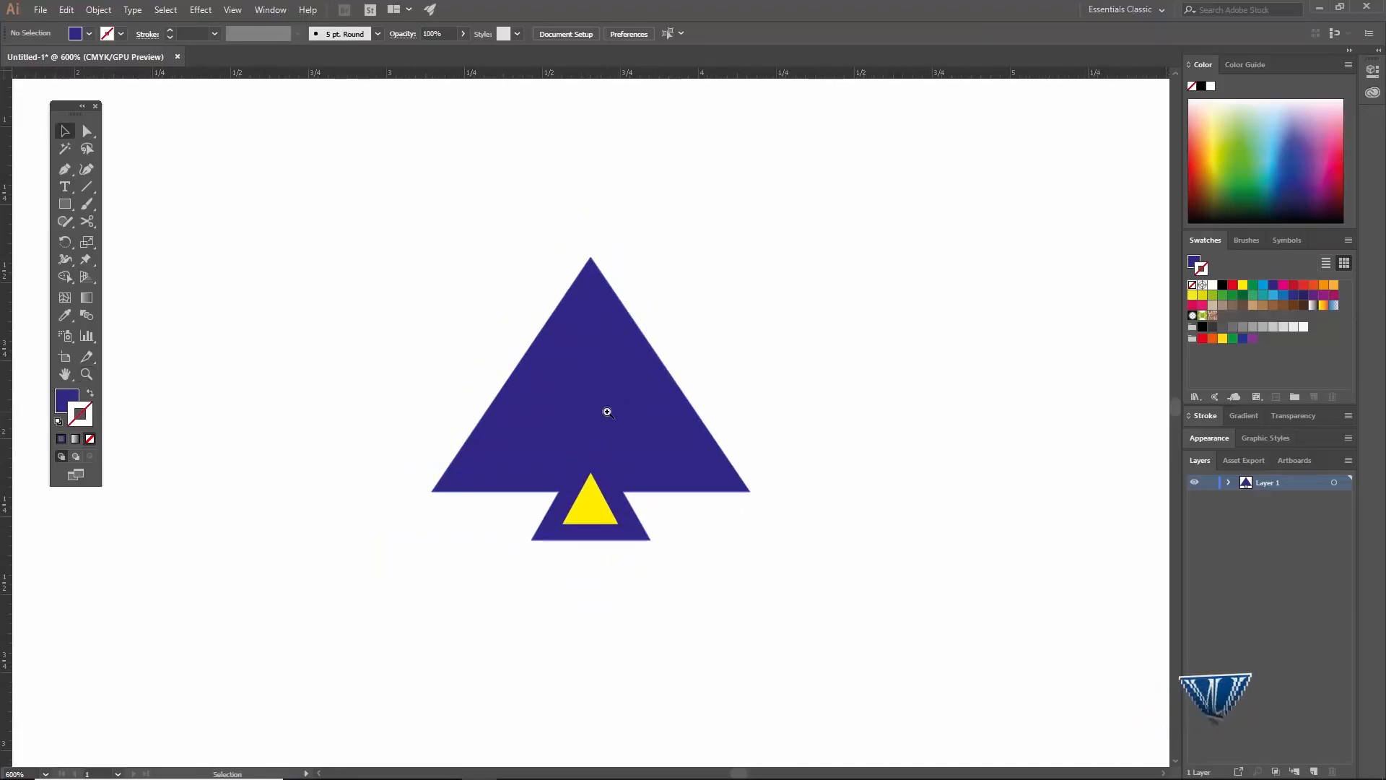